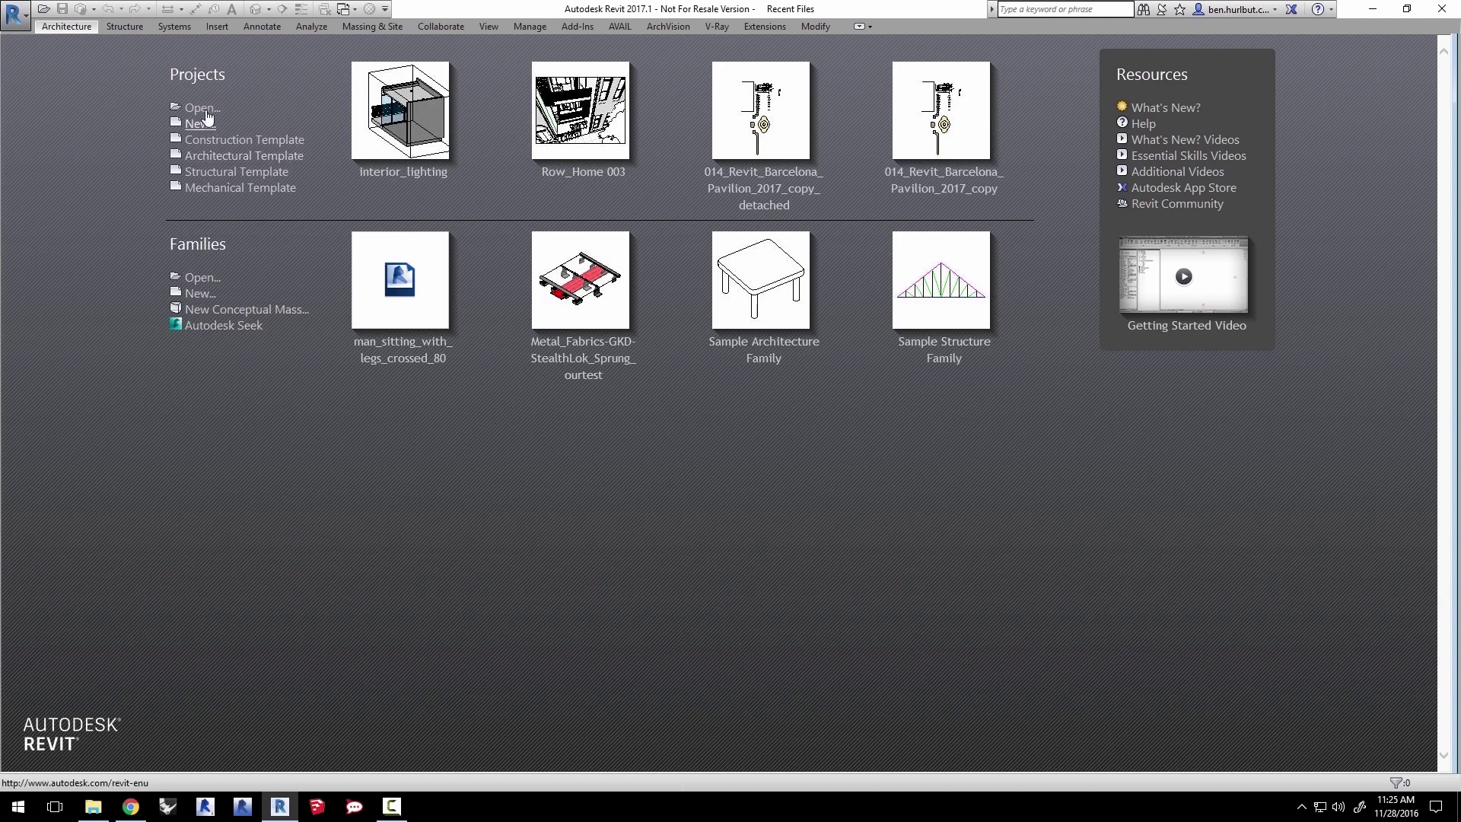
# Open interior_lighting.rvt from the interior_lighting folder on the Desktop.
pyautogui.click(202, 107)
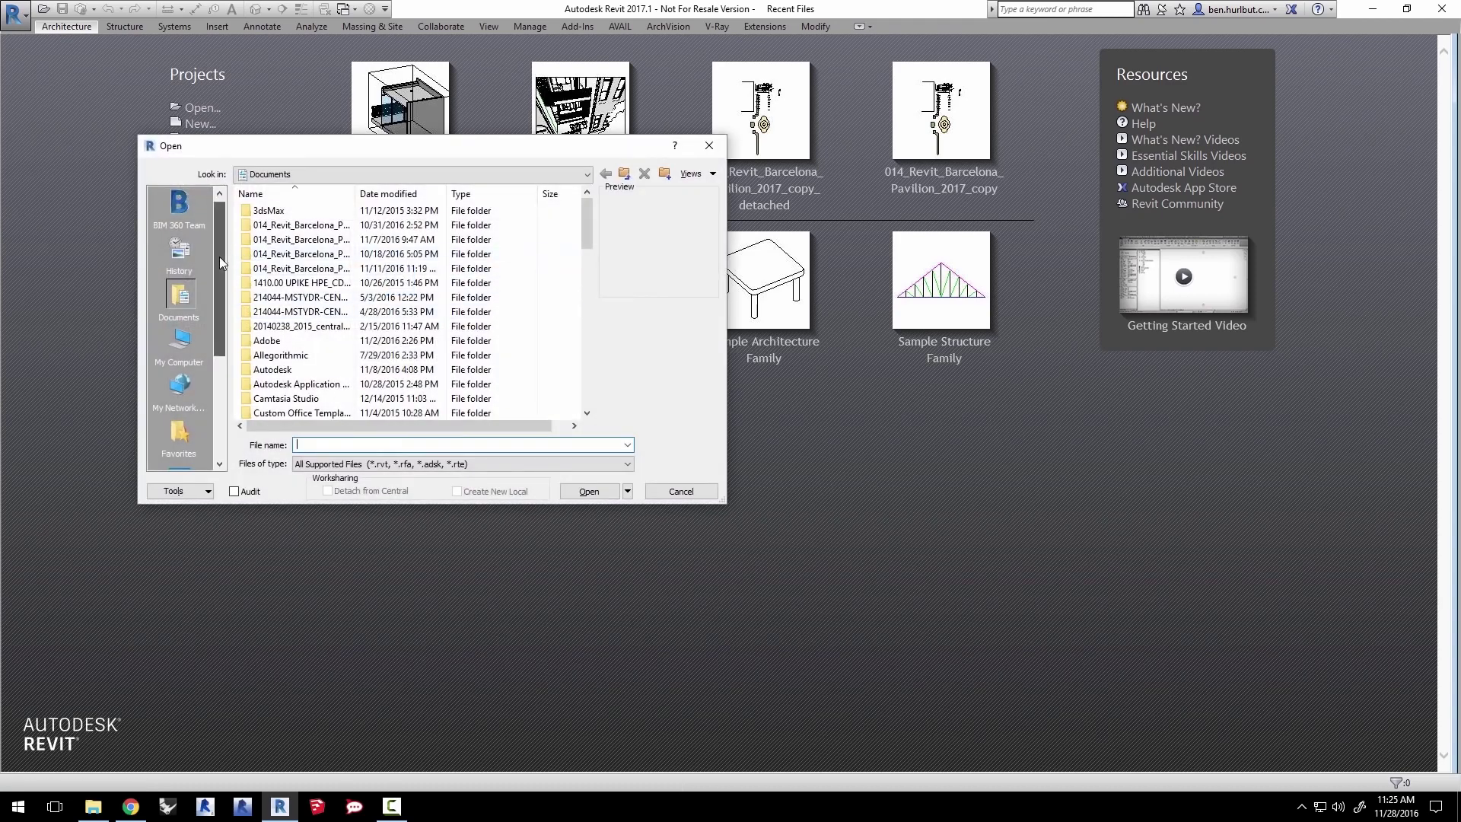
pyautogui.scroll(-2, 220, 257)
pyautogui.click(180, 387)
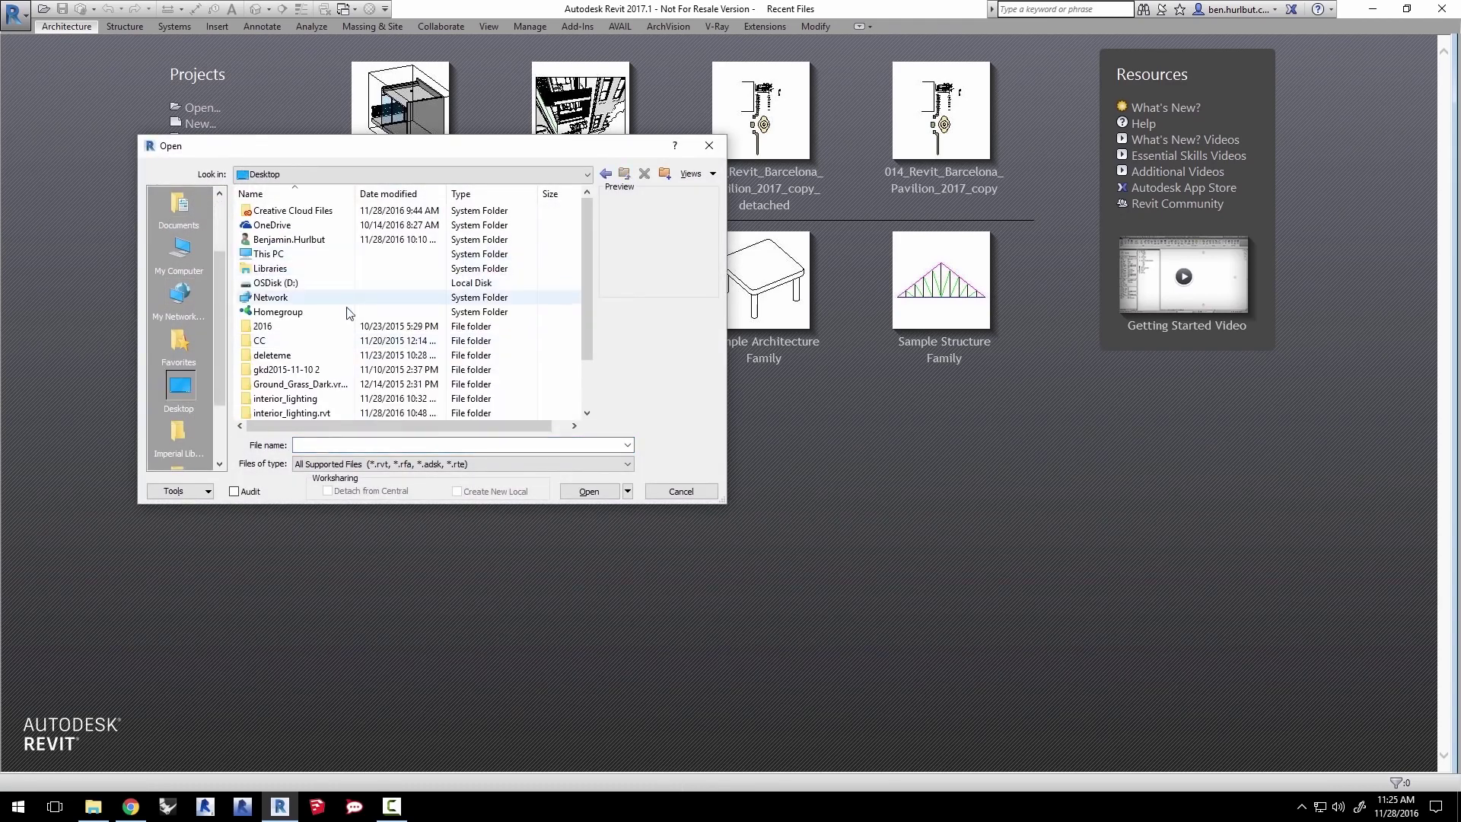
pyautogui.doubleClick(288, 401)
pyautogui.click(307, 217)
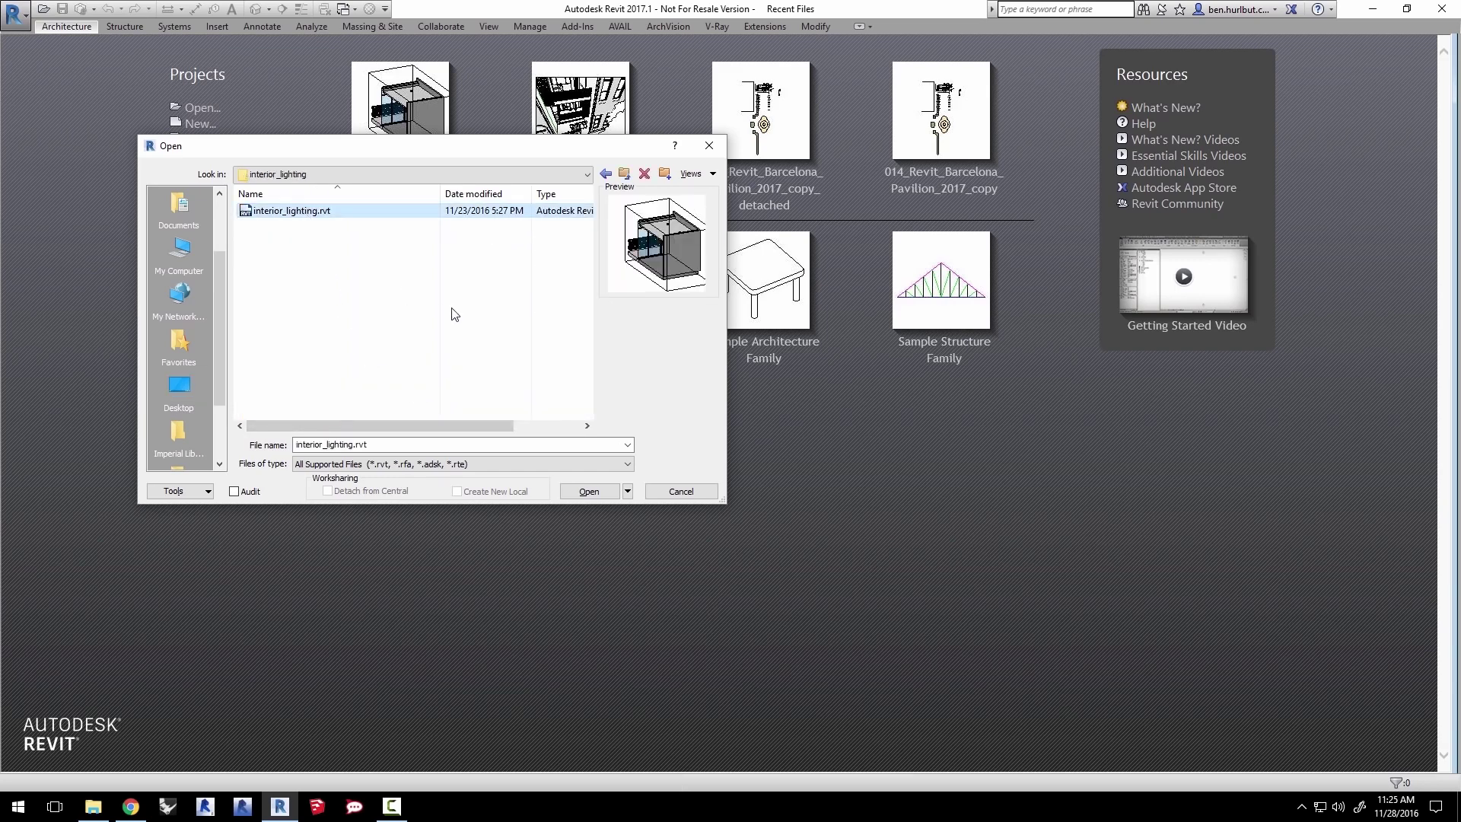
pyautogui.click(605, 492)
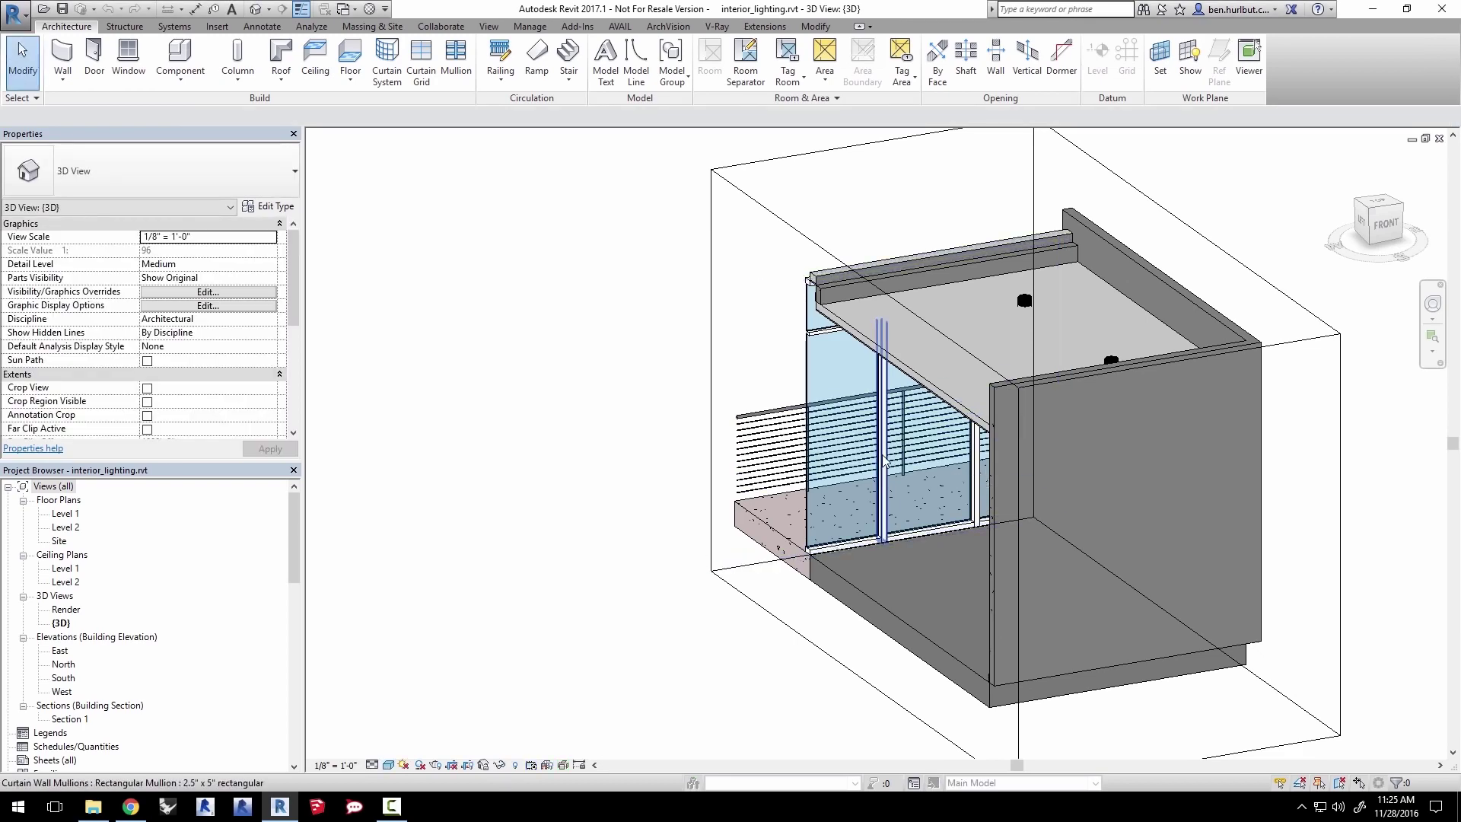
# Orbit and pan the 3D view into the room to show the two chairs and floor lamps.
pyautogui.keyDown('shift'); pyautogui.moveTo(985, 478); pyautogui.dragTo(1065, 356, button='middle'); pyautogui.keyUp('shift')
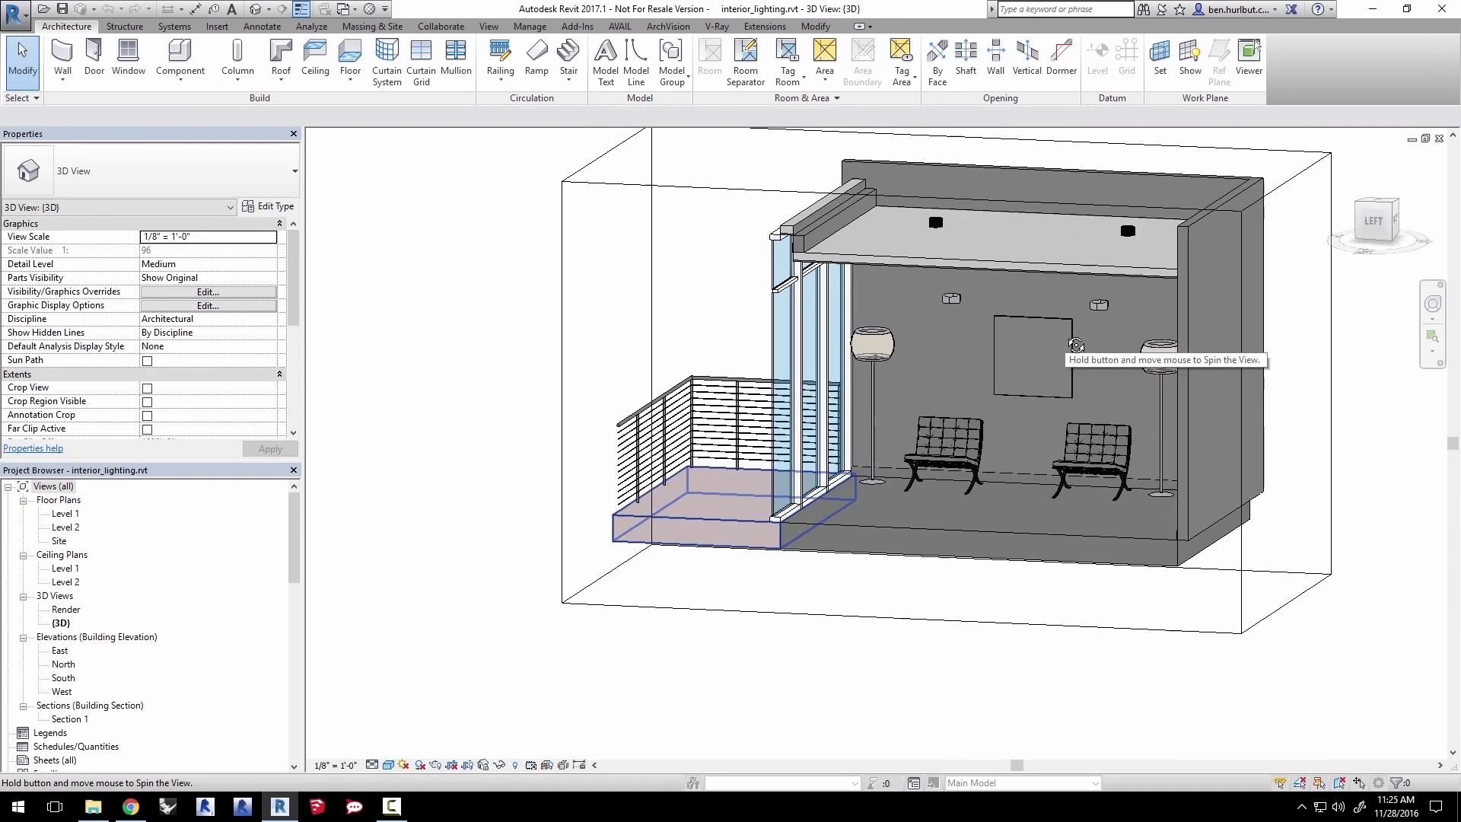
pyautogui.moveTo(1099, 420); pyautogui.dragTo(1067, 456, button='middle')
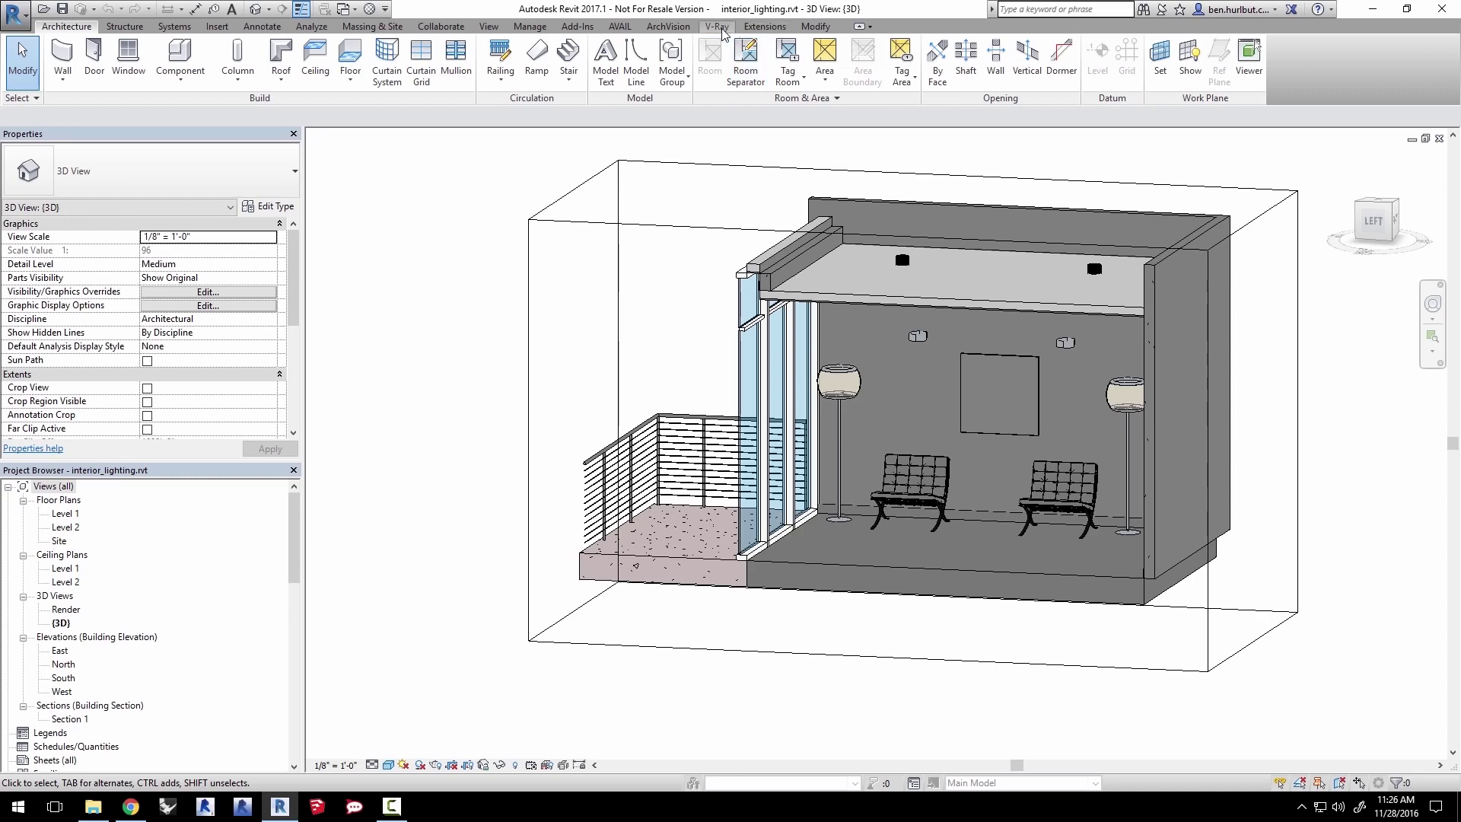
# Show the V-Ray tab and confirm the render resolution is 800 x 600, leaving it unchanged.
pyautogui.click(719, 27)
pyautogui.click(34, 76)
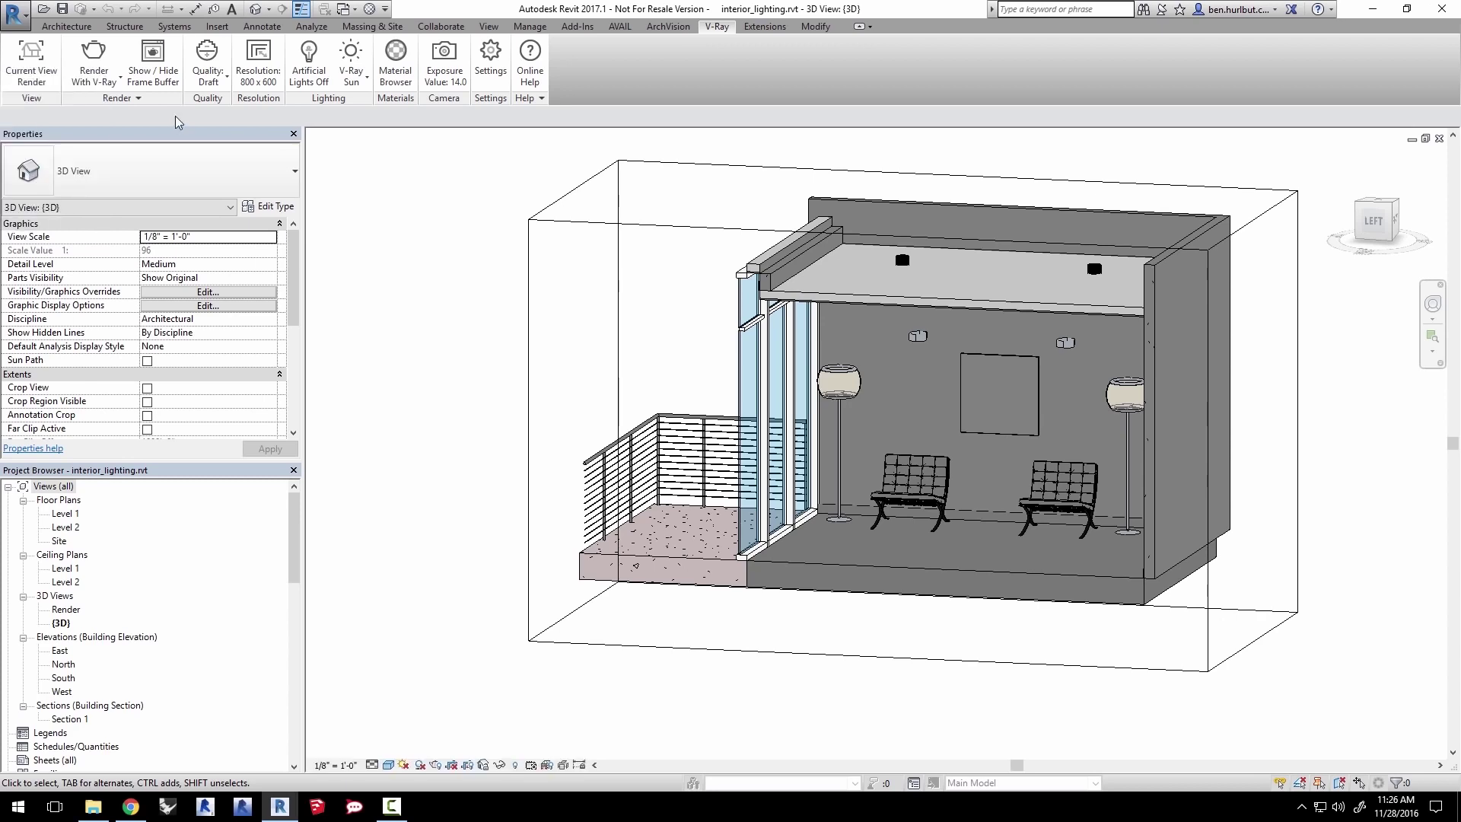
pyautogui.click(260, 70)
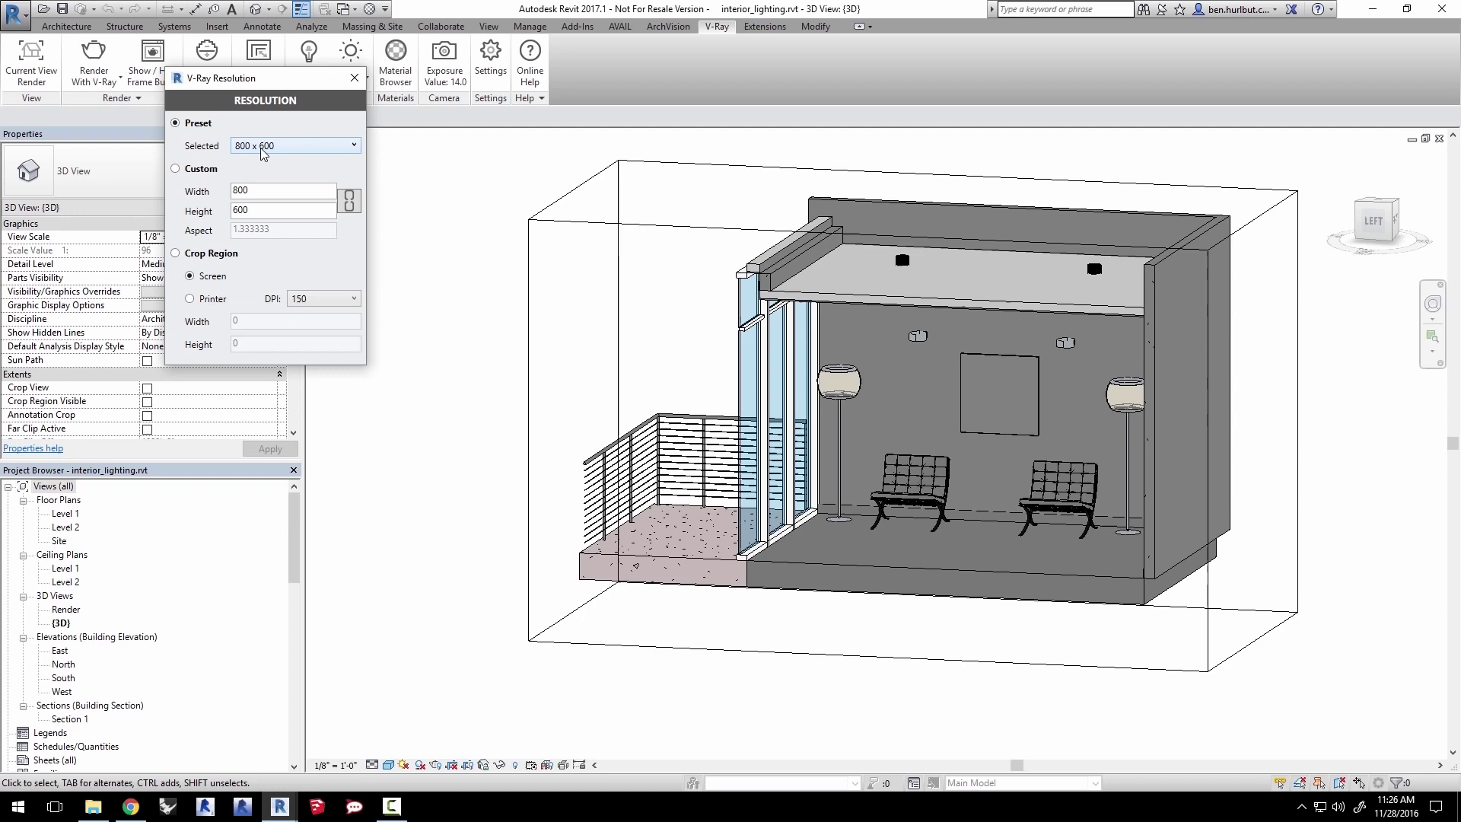
pyautogui.click(354, 78)
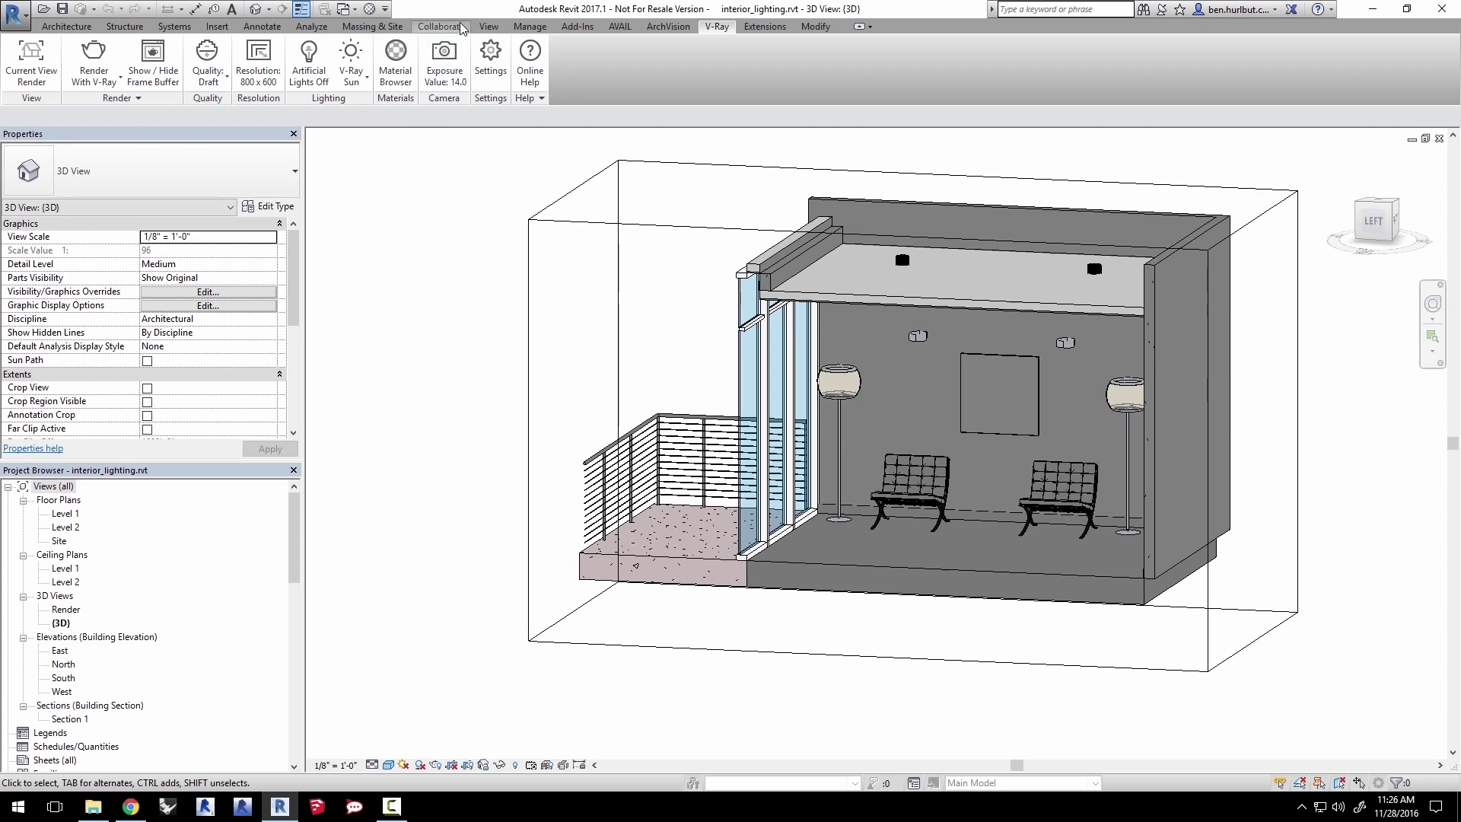
# Start a V-Ray RT interactive render and enlarge the frame buffer to watch the lamps.
pyautogui.click(90, 81)
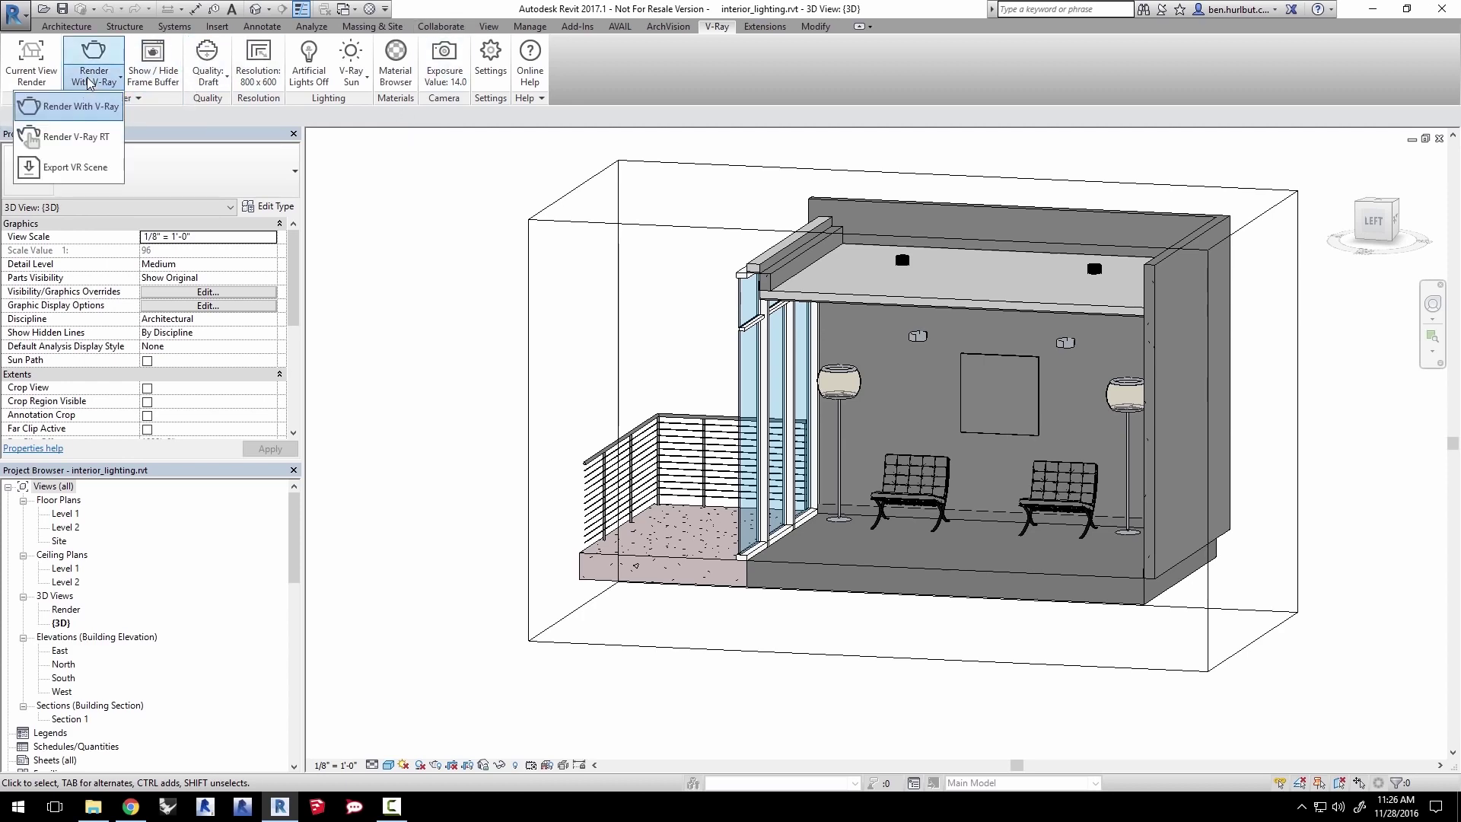
pyautogui.click(76, 137)
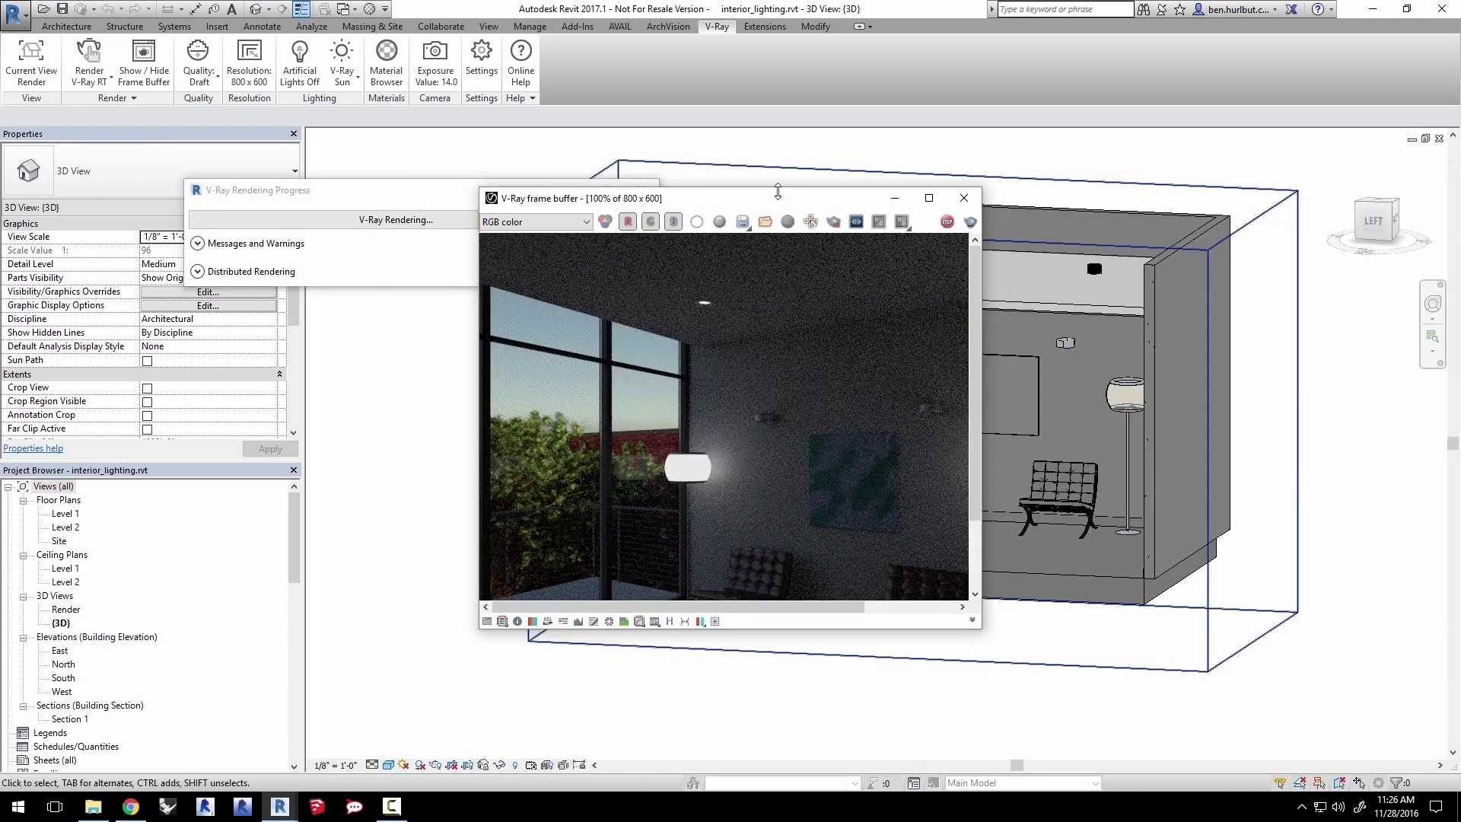
pyautogui.moveTo(777, 197); pyautogui.dragTo(616, 114)
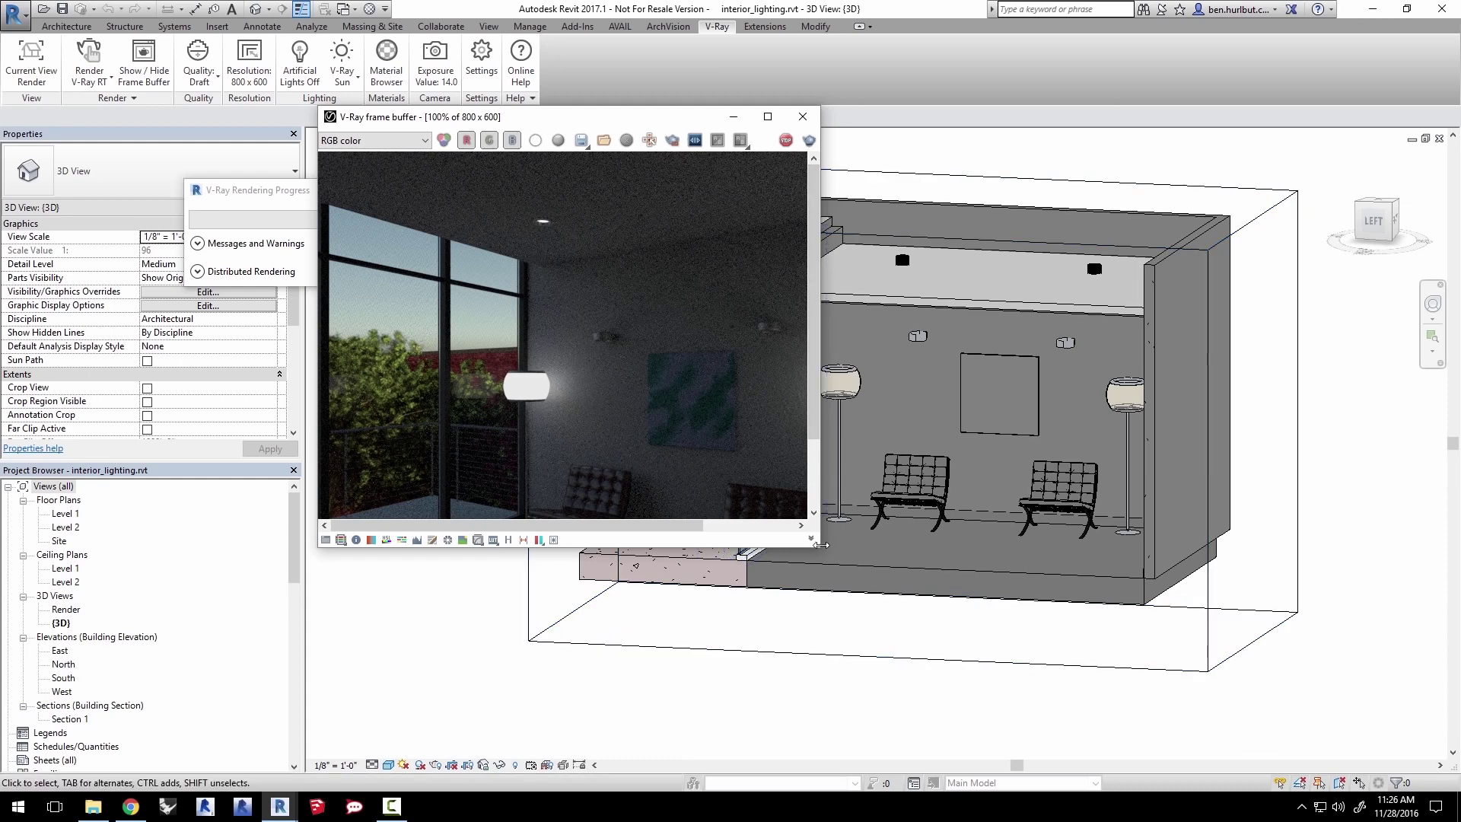
pyautogui.moveTo(821, 549); pyautogui.dragTo(988, 686)
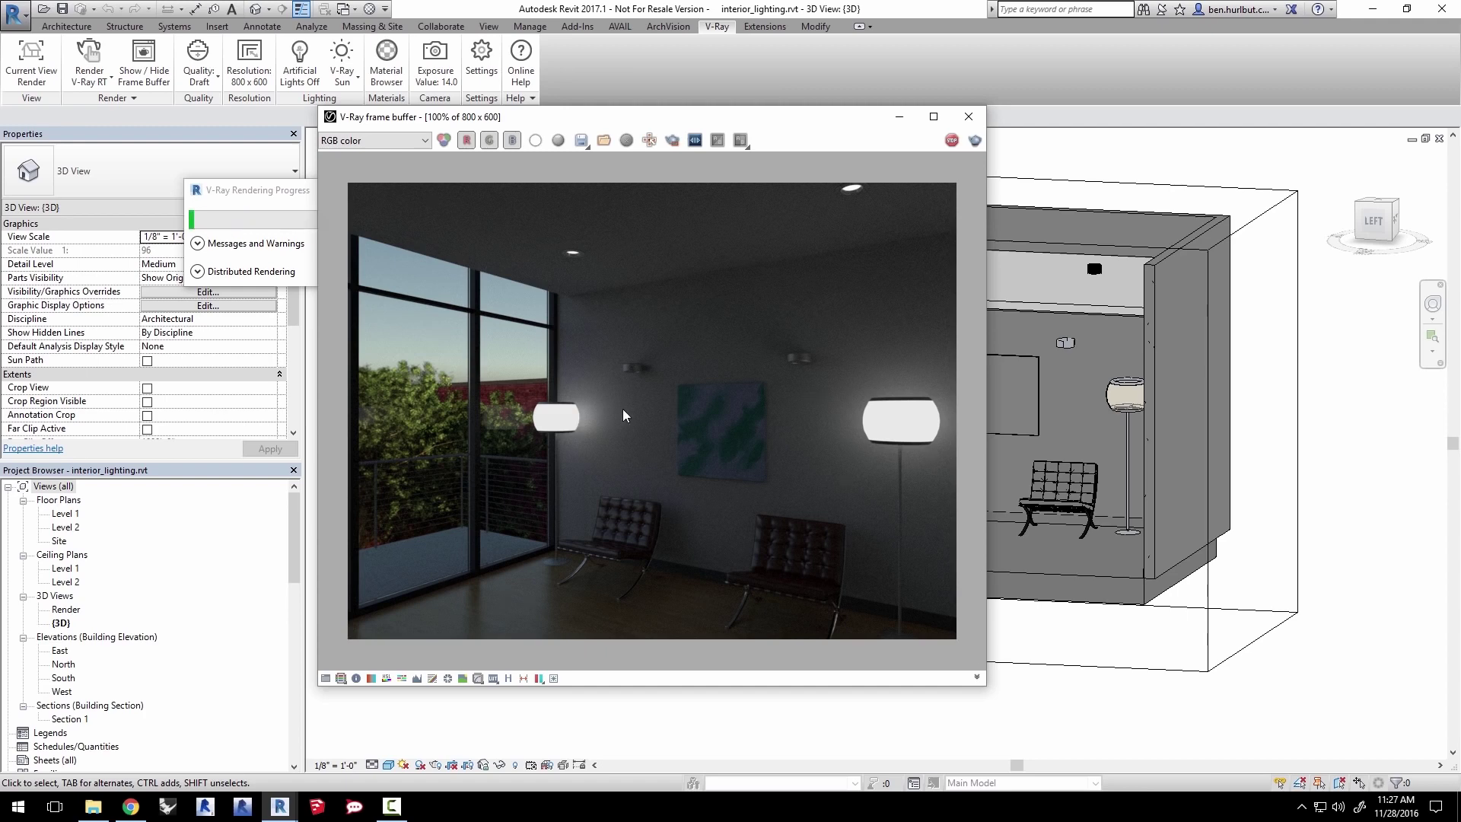
pyautogui.moveTo(851, 124); pyautogui.dragTo(818, 322)
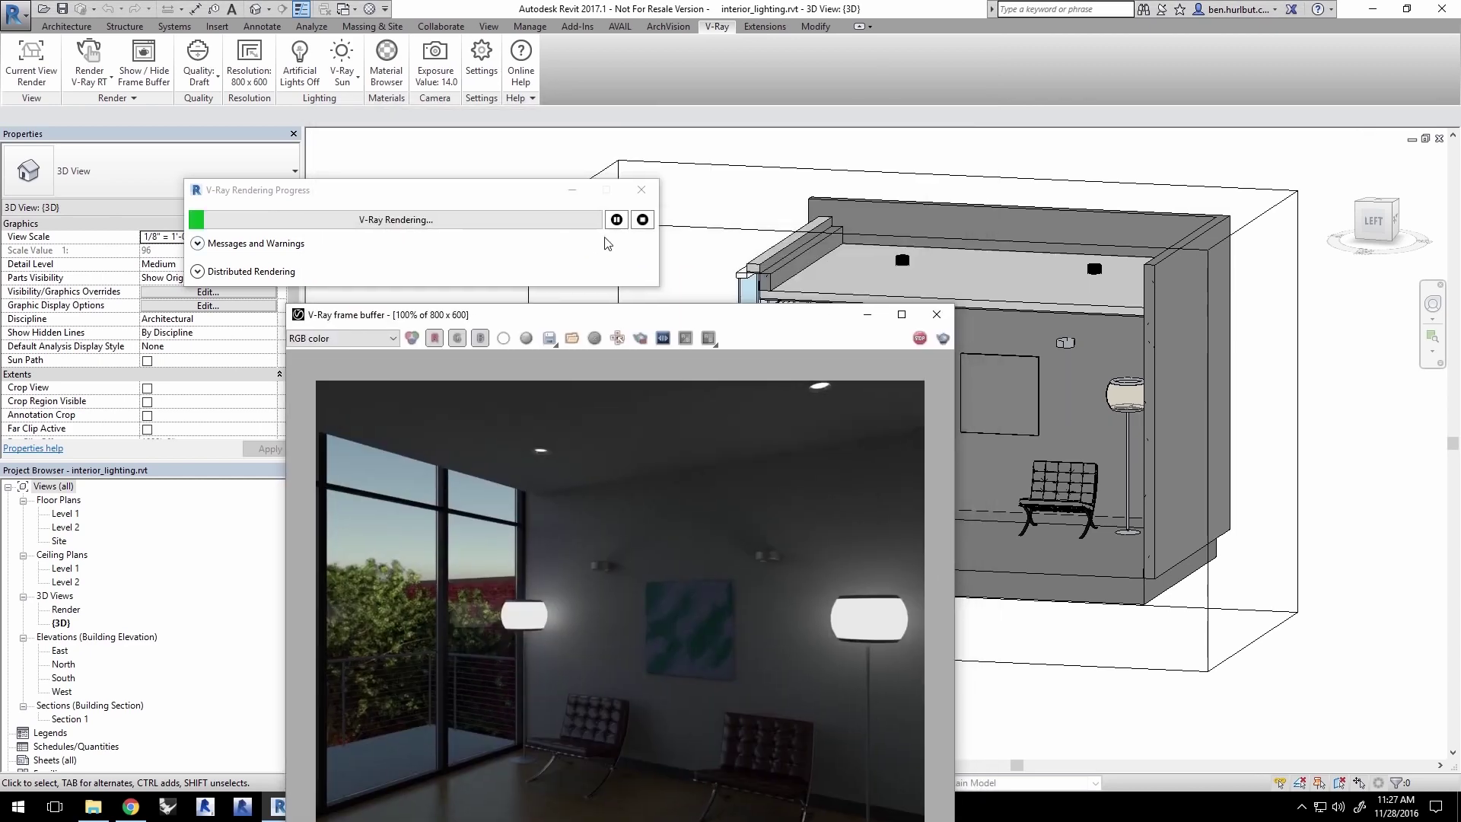
# Stop the interactive render and select the left floor lamp.
pyautogui.click(643, 220)
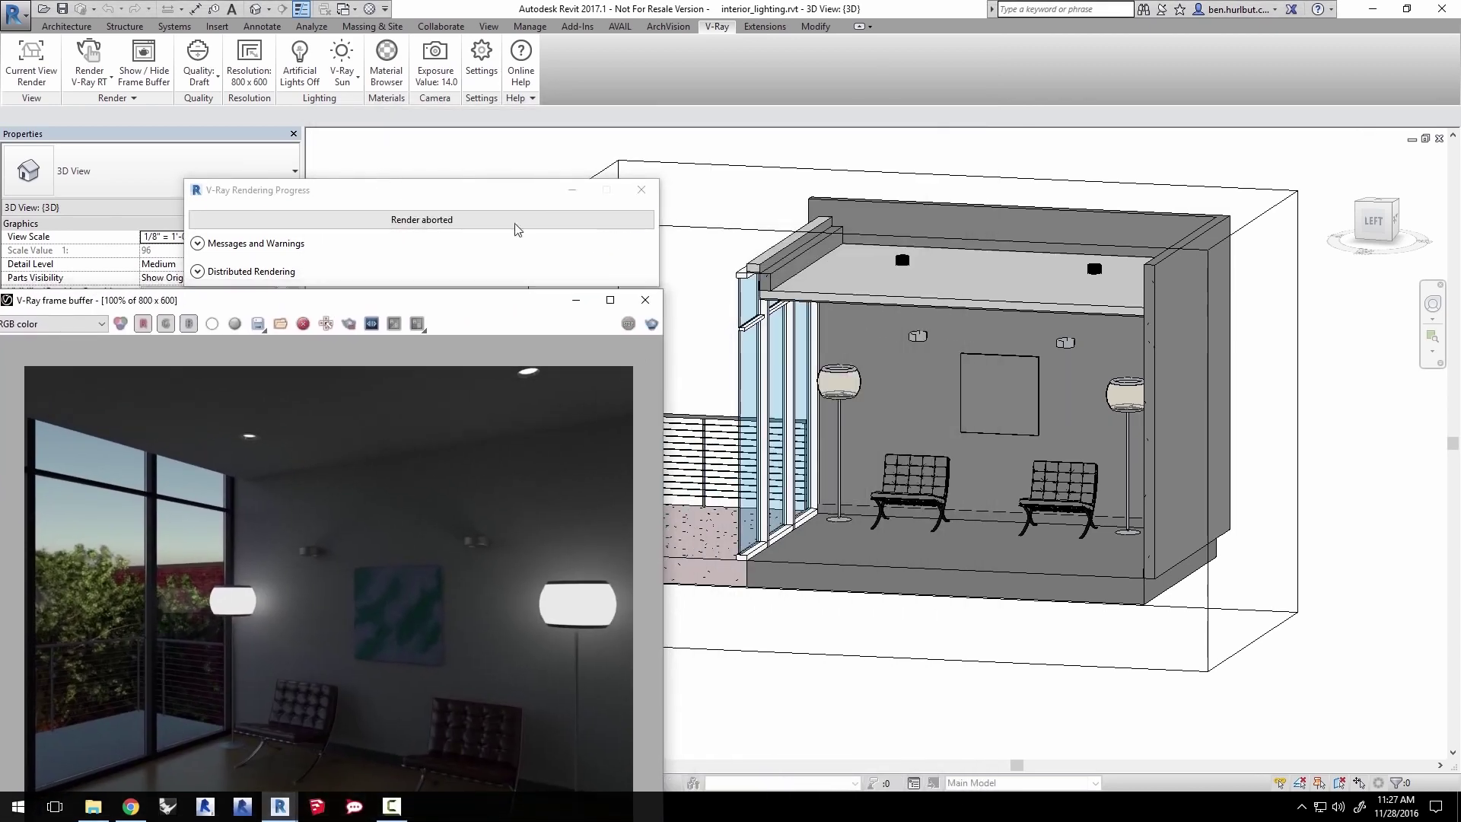
pyautogui.click(842, 376)
pyautogui.click(841, 371)
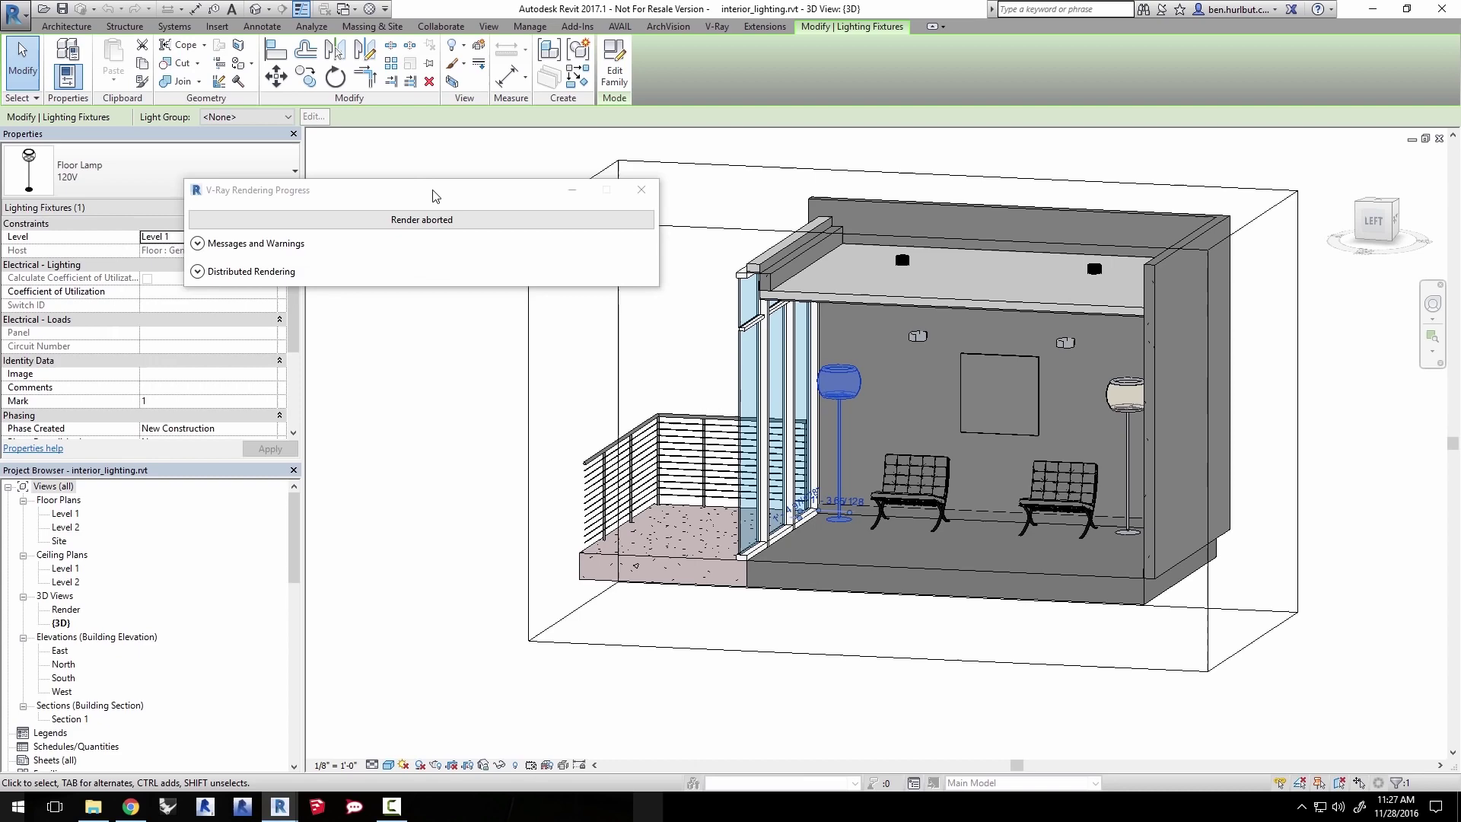
pyautogui.moveTo(436, 195); pyautogui.dragTo(313, 341)
# Change the floor lamp type's Shade material to Lamp Glass - Disabled.
pyautogui.click(279, 209)
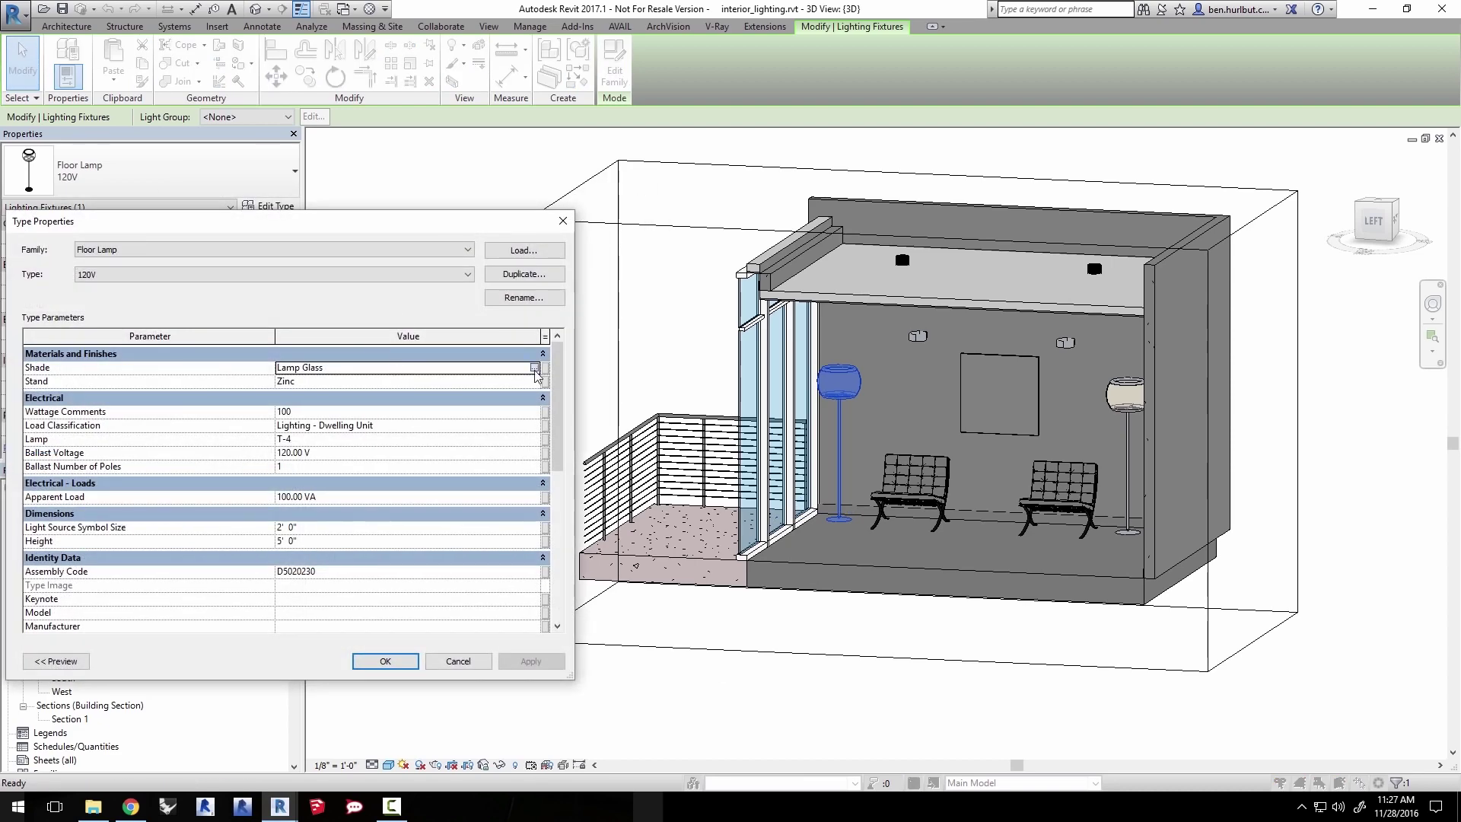
pyautogui.click(535, 369)
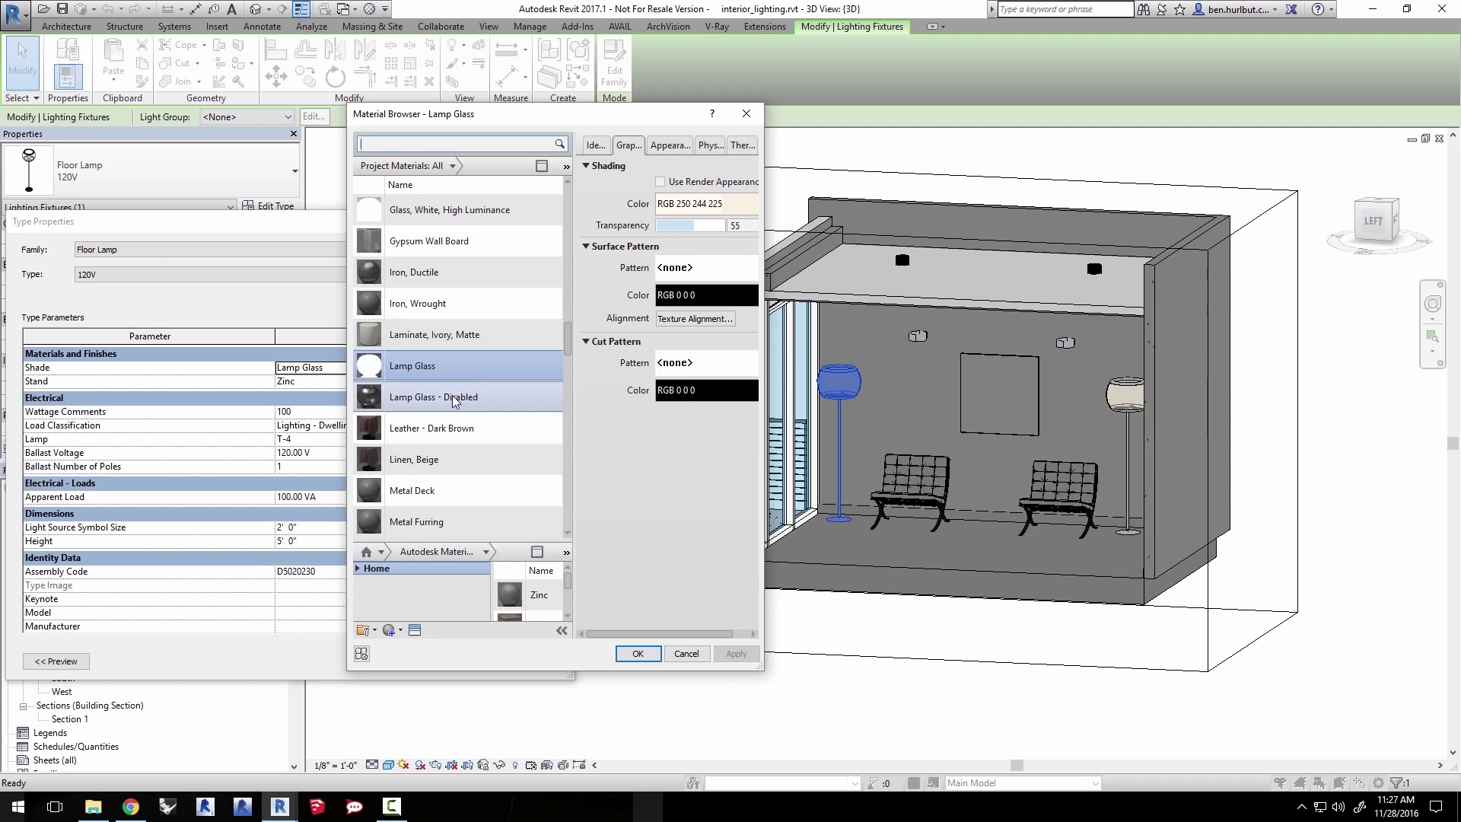
pyautogui.click(454, 402)
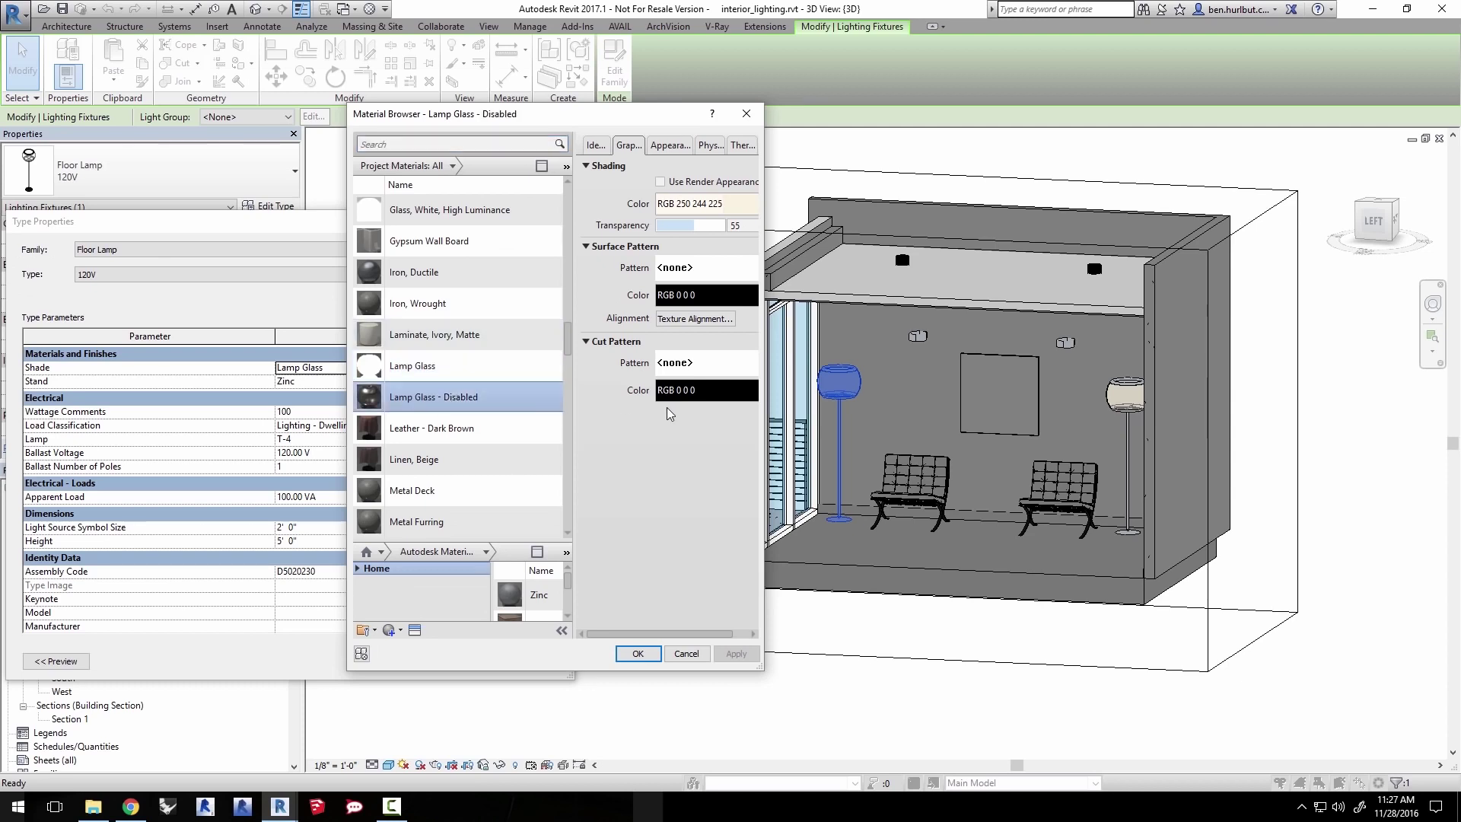
pyautogui.click(651, 660)
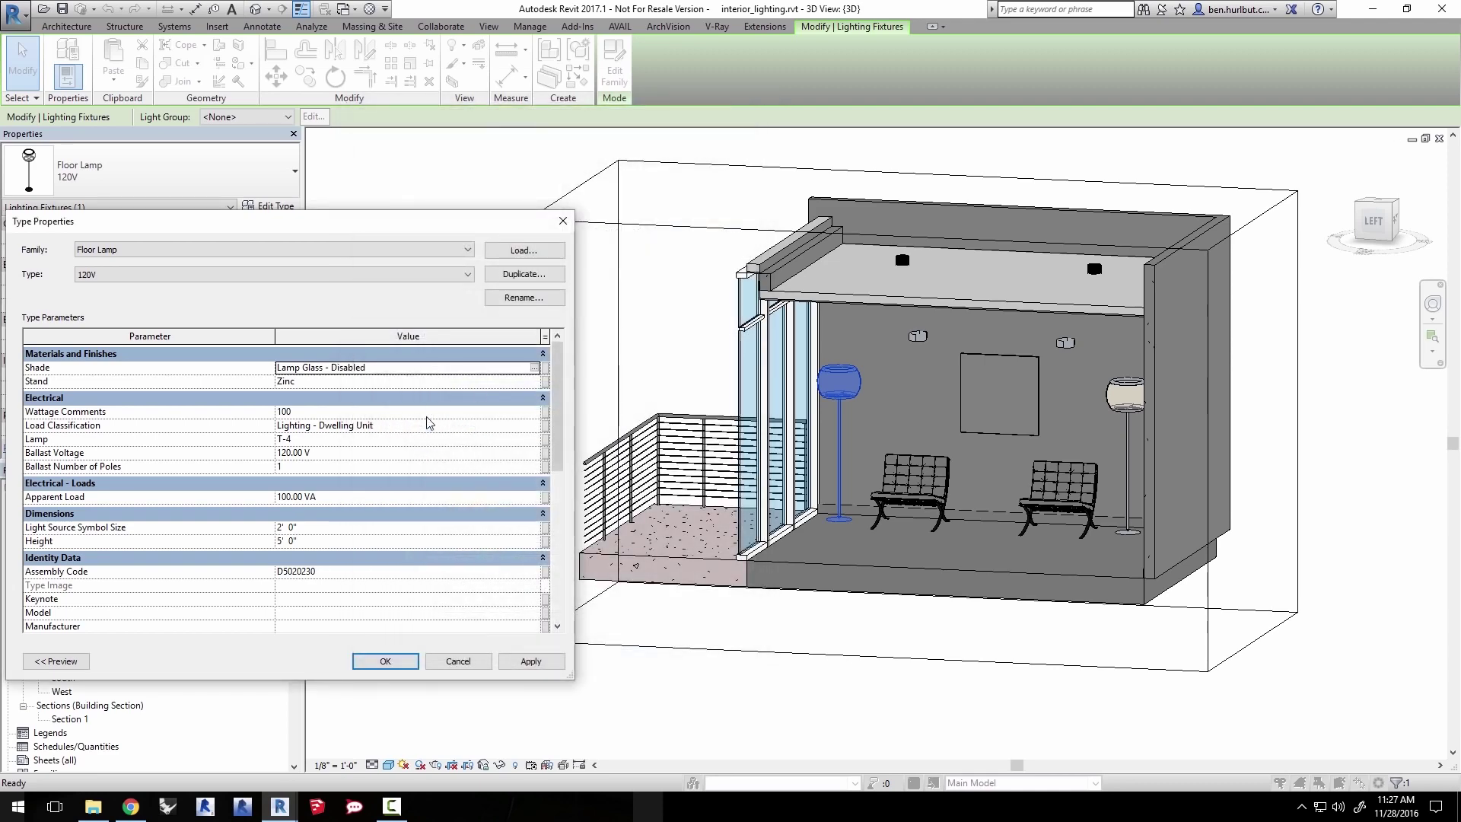
pyautogui.click(384, 661)
pyautogui.press('Escape')
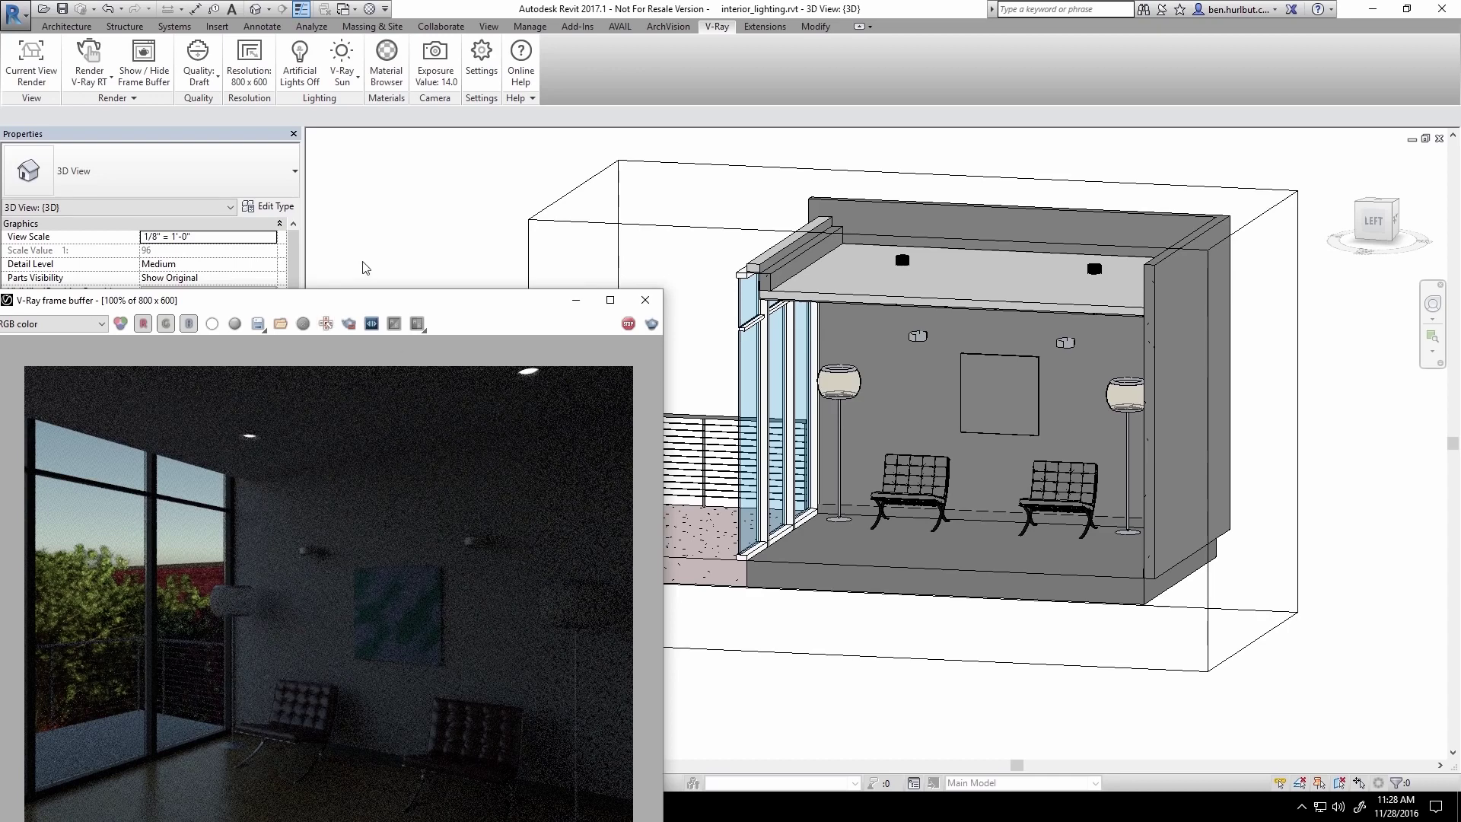
# Tile the frame buffer on the left and Revit on the right, then select the Render 3D view.
pyautogui.moveTo(387, 300); pyautogui.dragTo(0, 190)
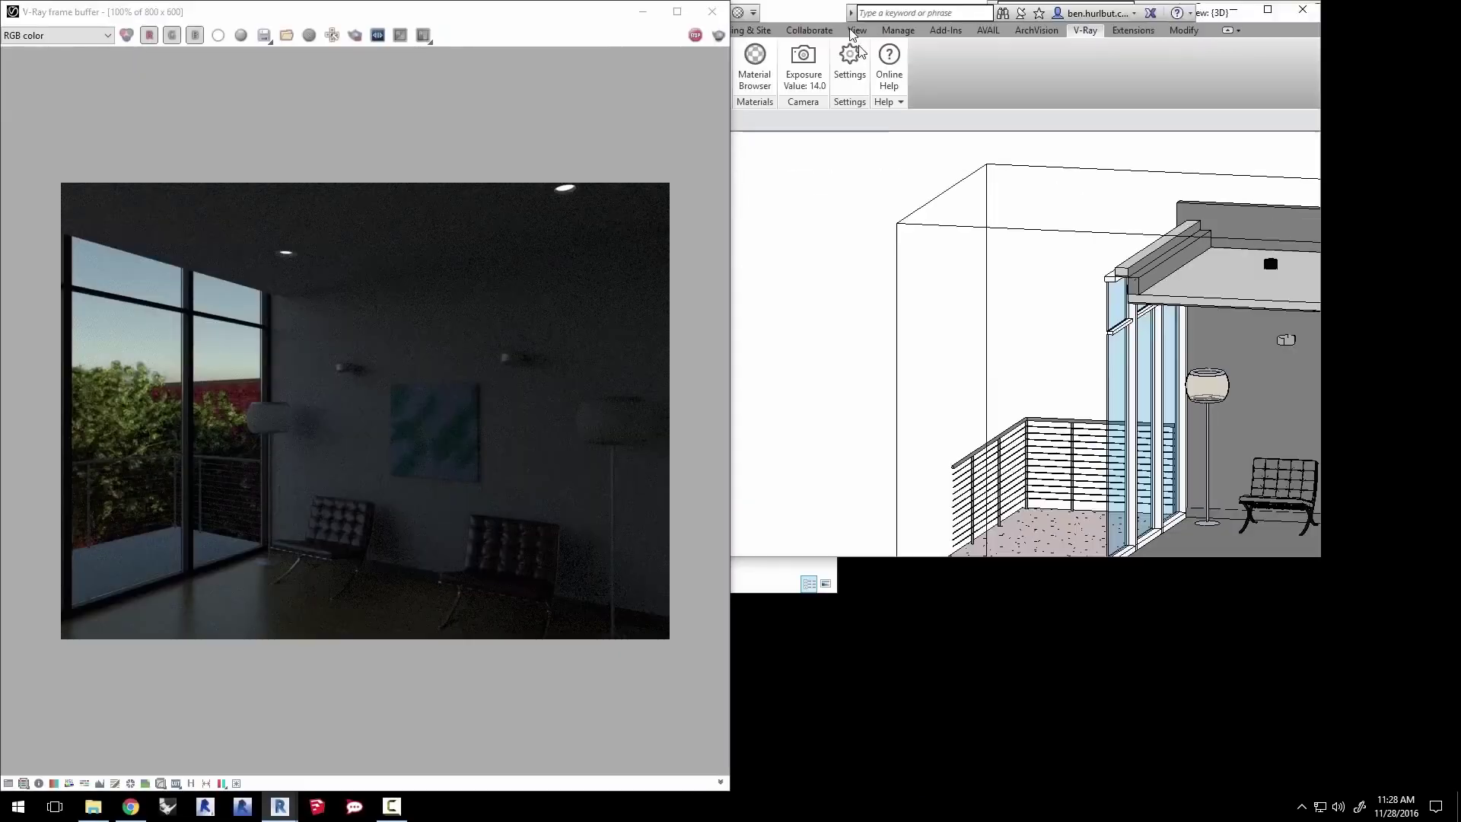
pyautogui.click(1218, 358)
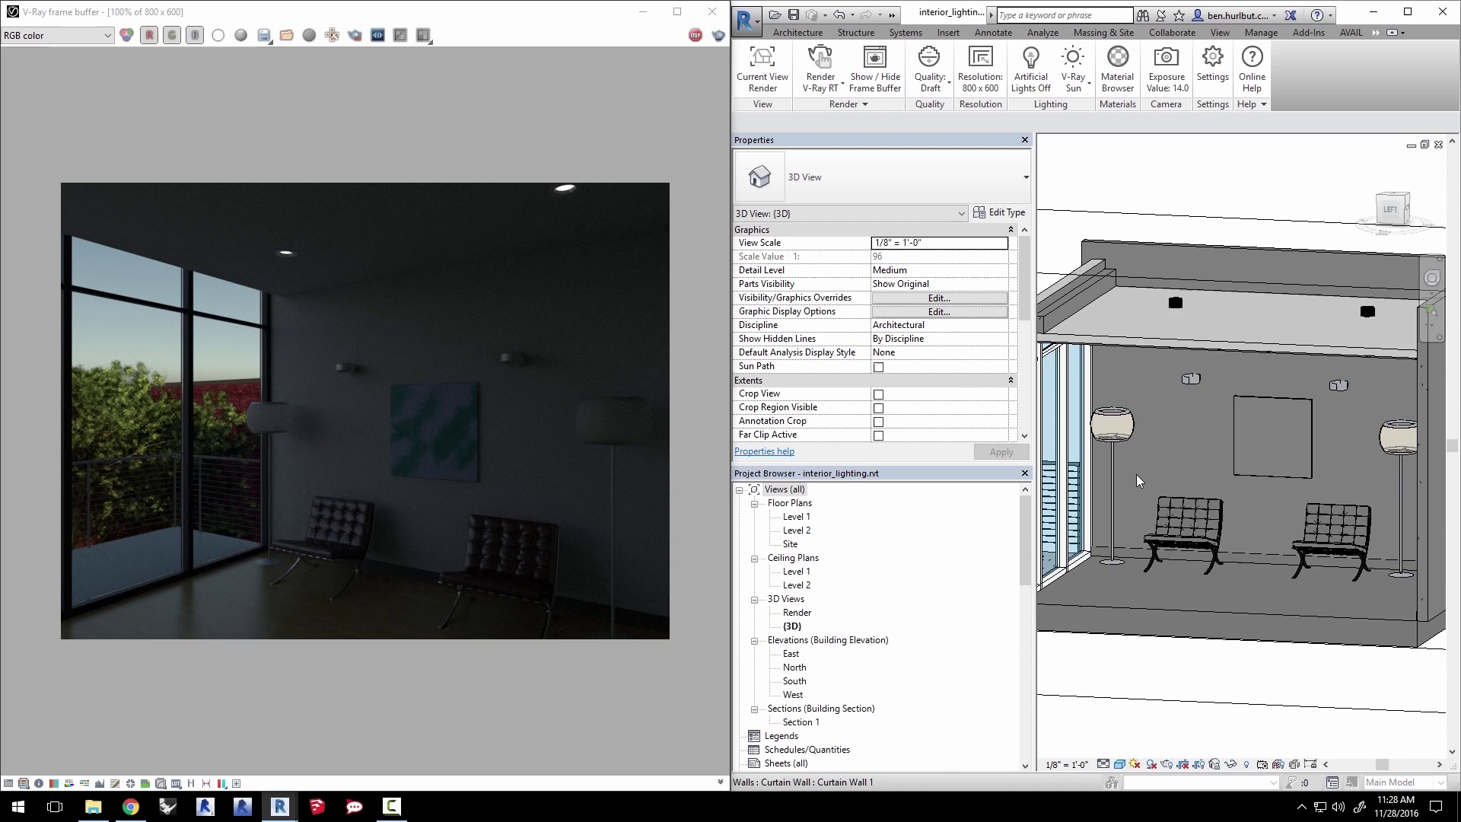
pyautogui.click(795, 613)
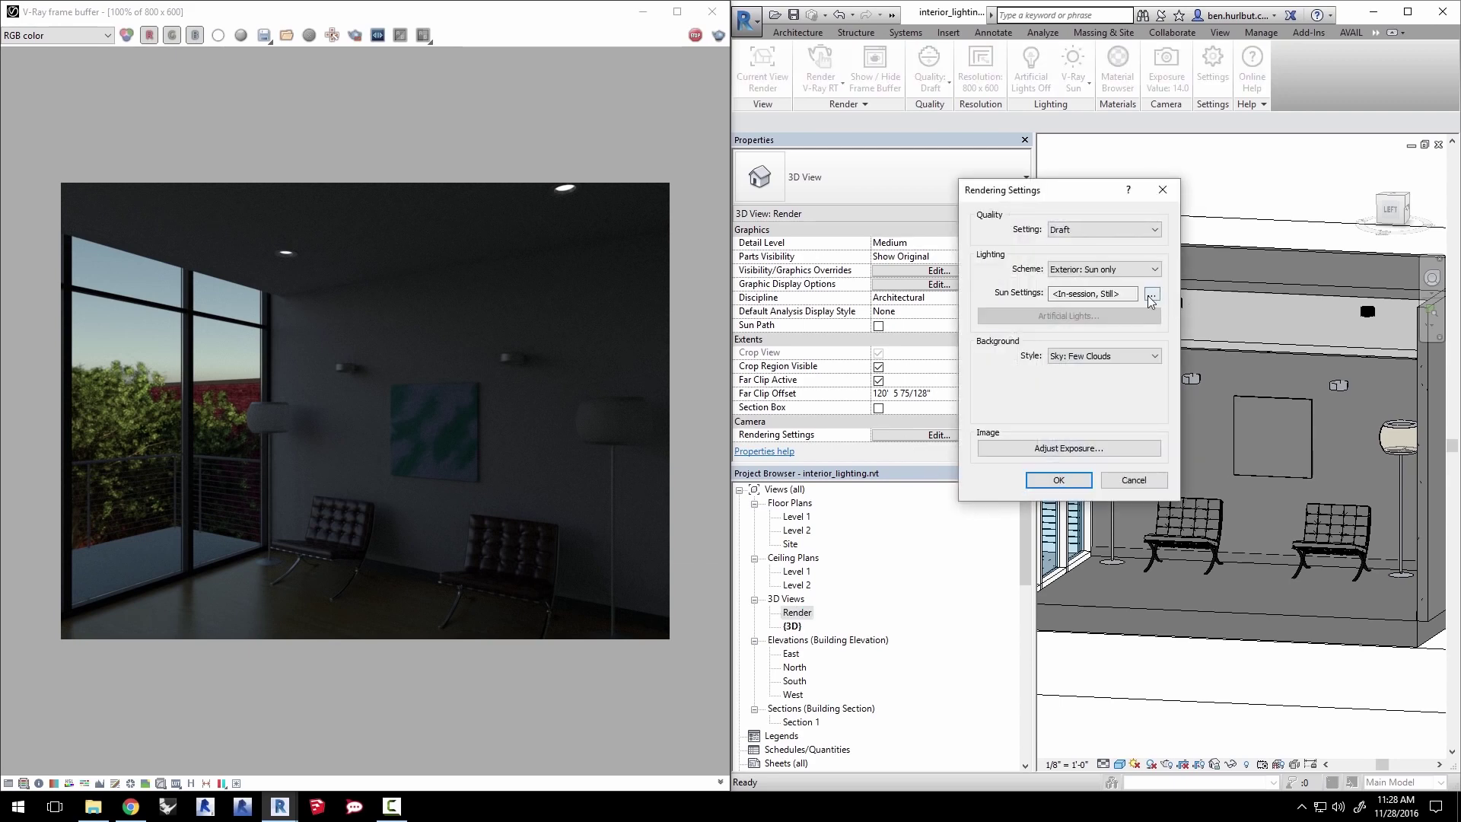
# Set the sun date month to 6 (June) and the time to 6:30 PM, applying each.
pyautogui.click(1152, 297)
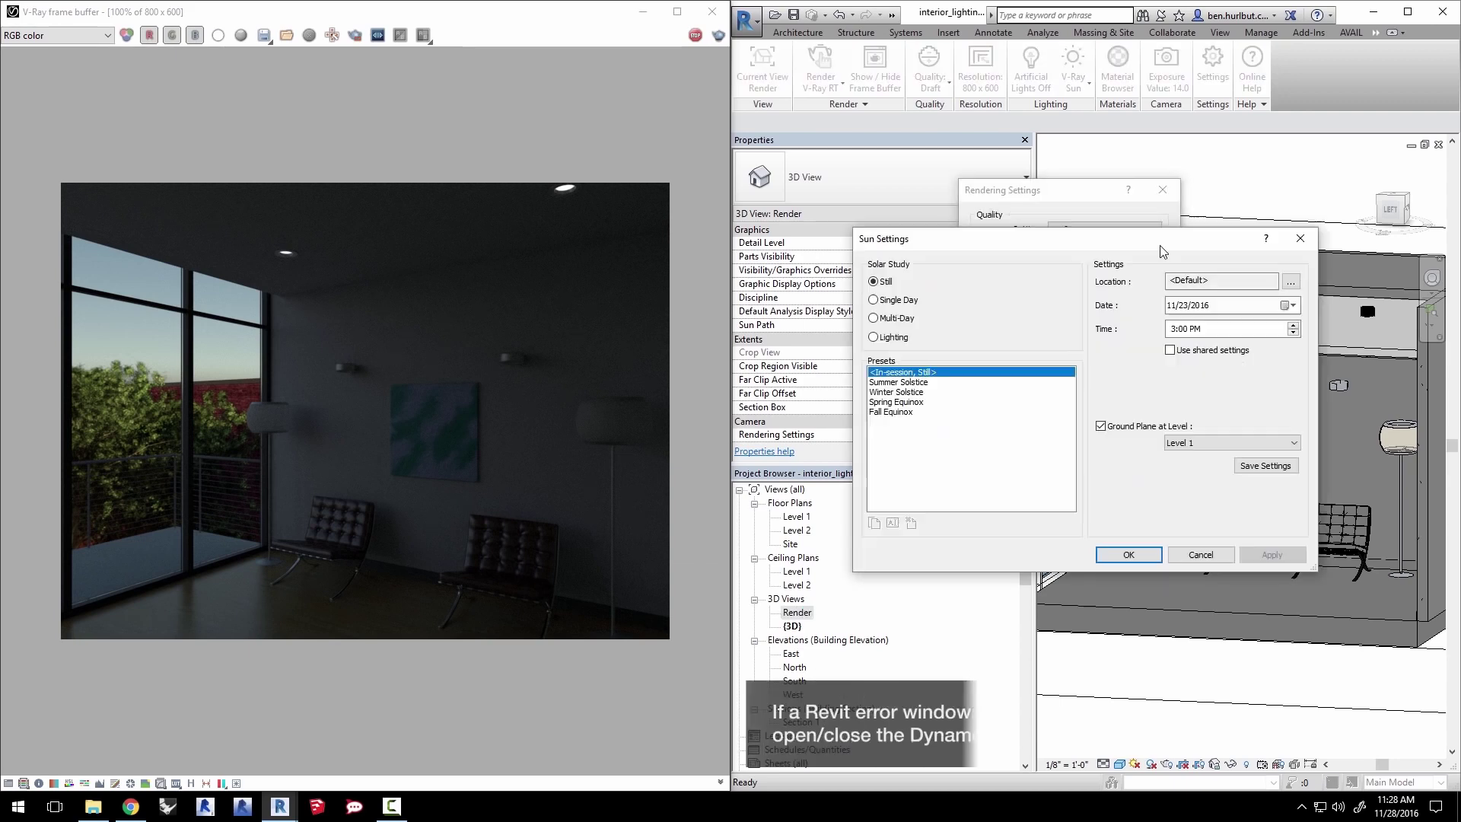
pyautogui.click(1173, 306)
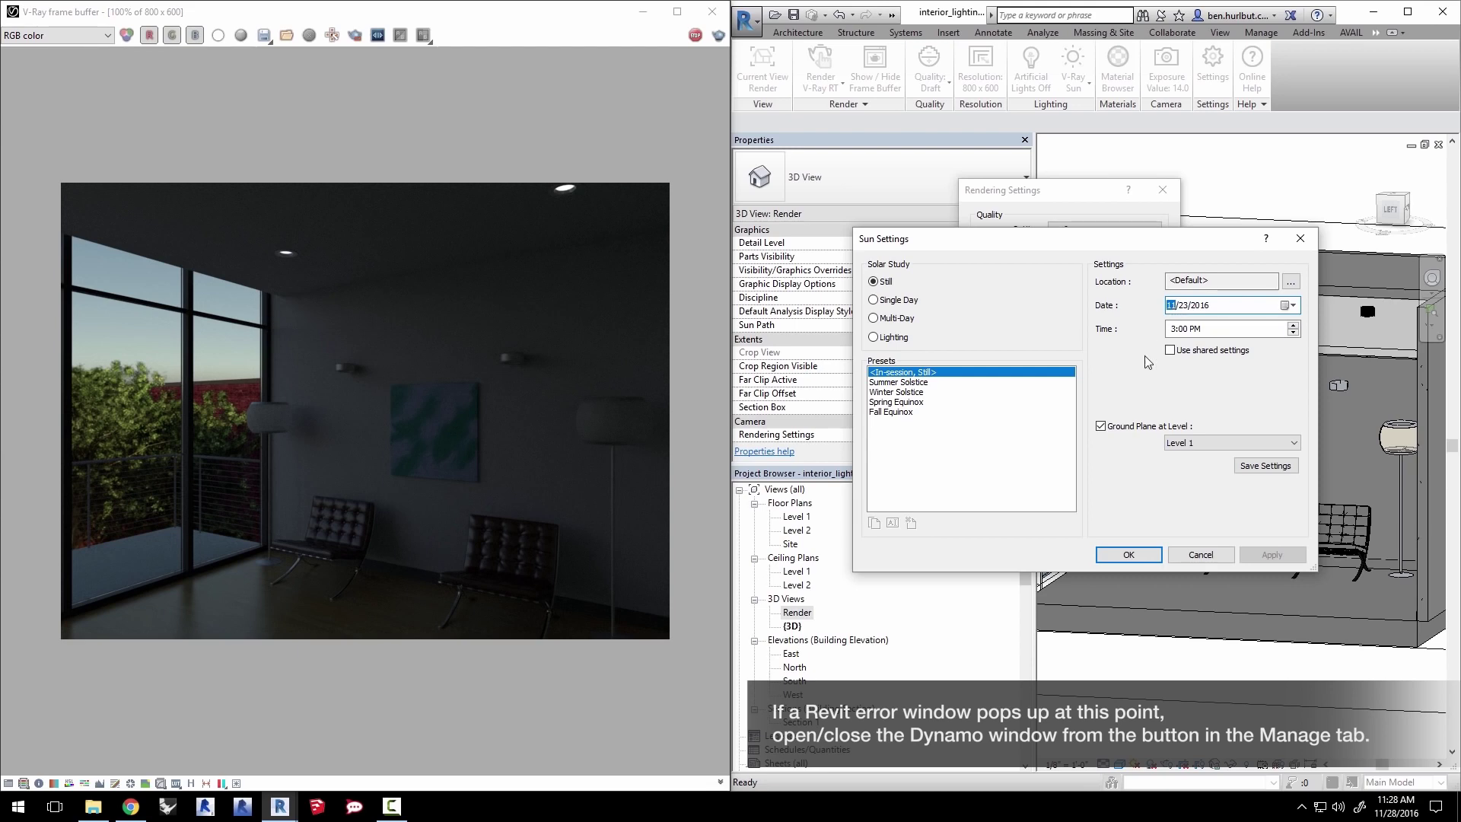
pyautogui.write('6')
pyautogui.press('Tab')
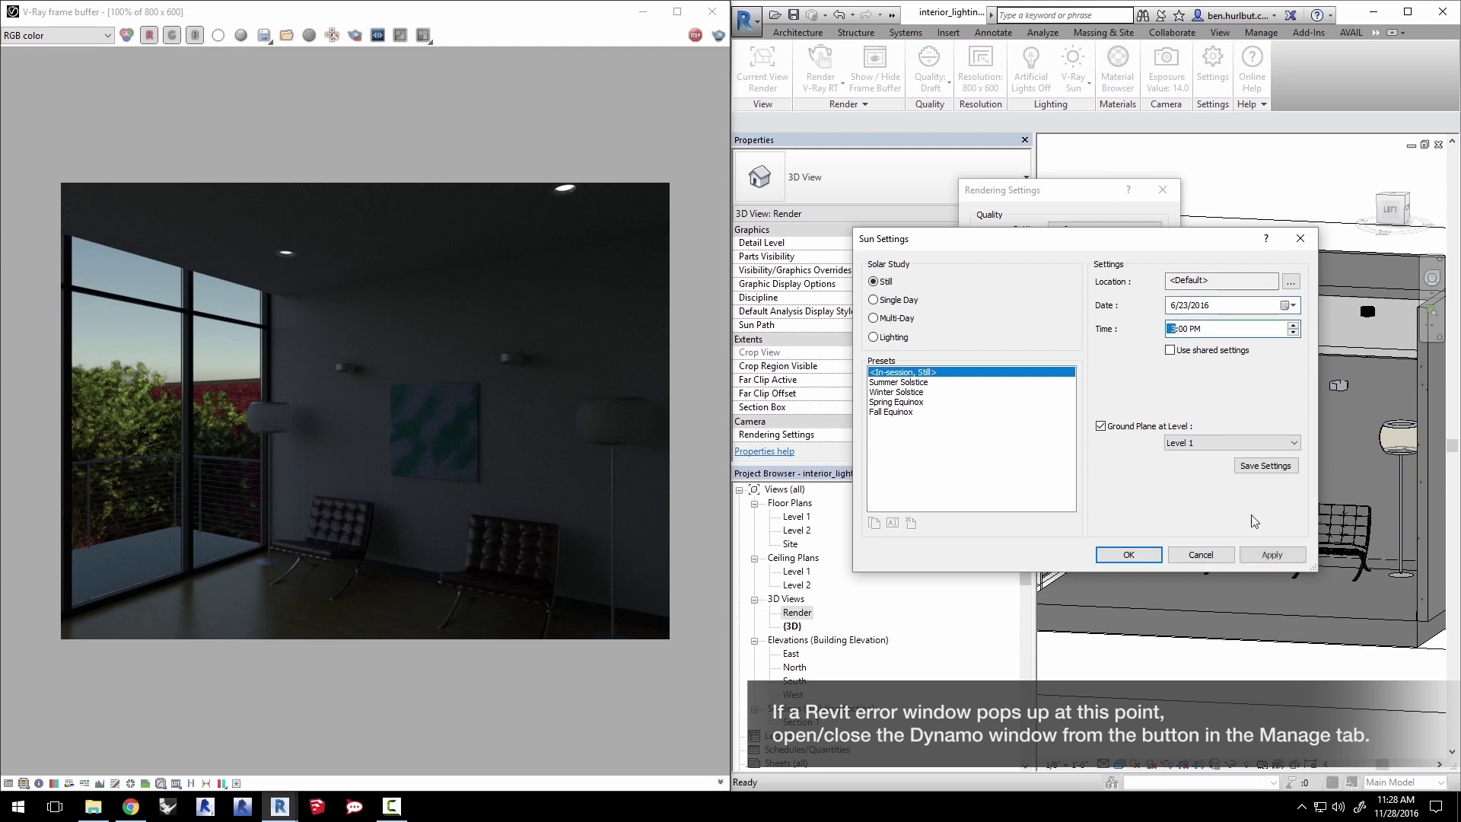
pyautogui.click(1287, 555)
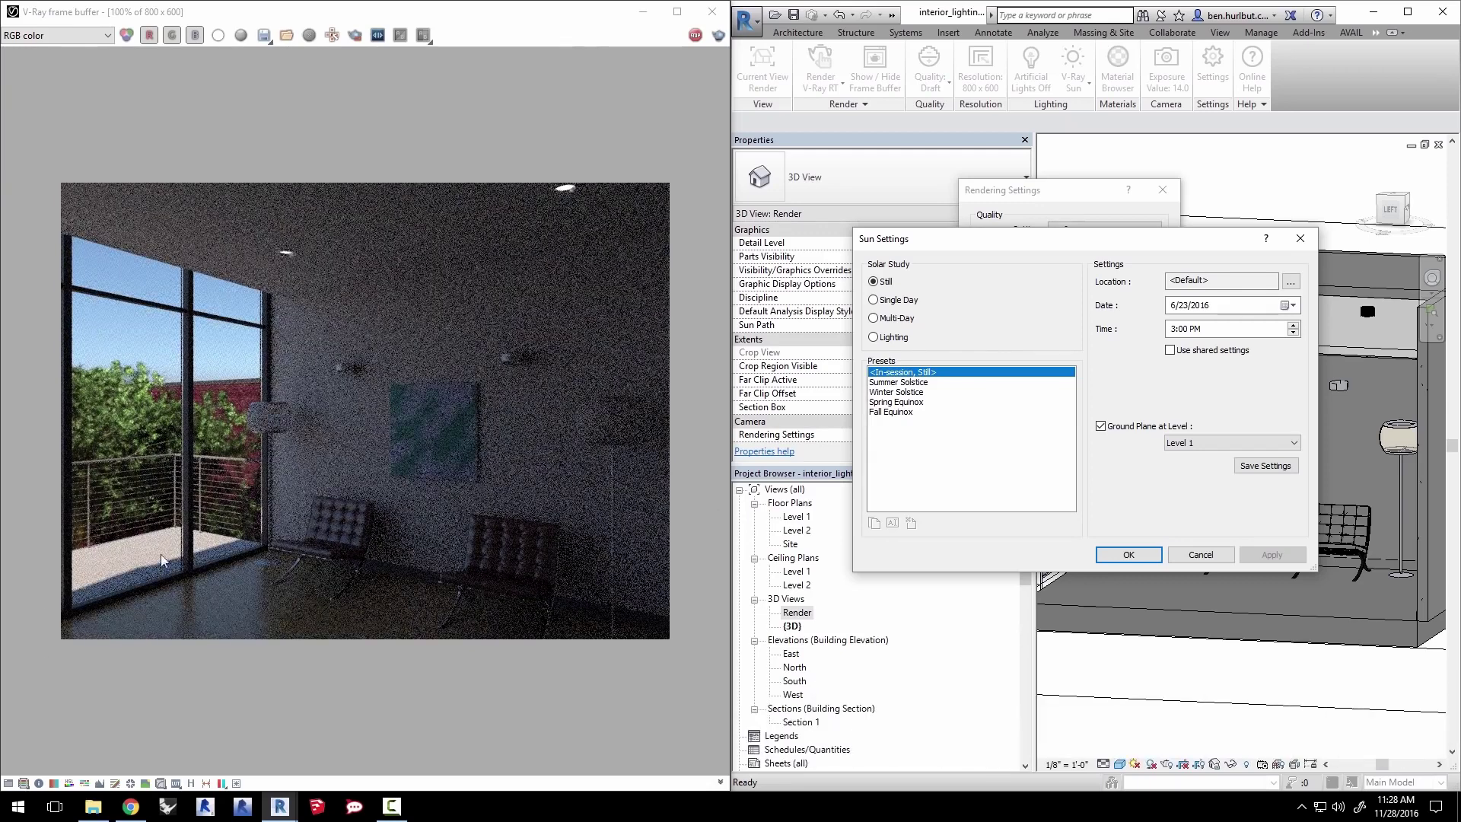
pyautogui.click(1176, 329)
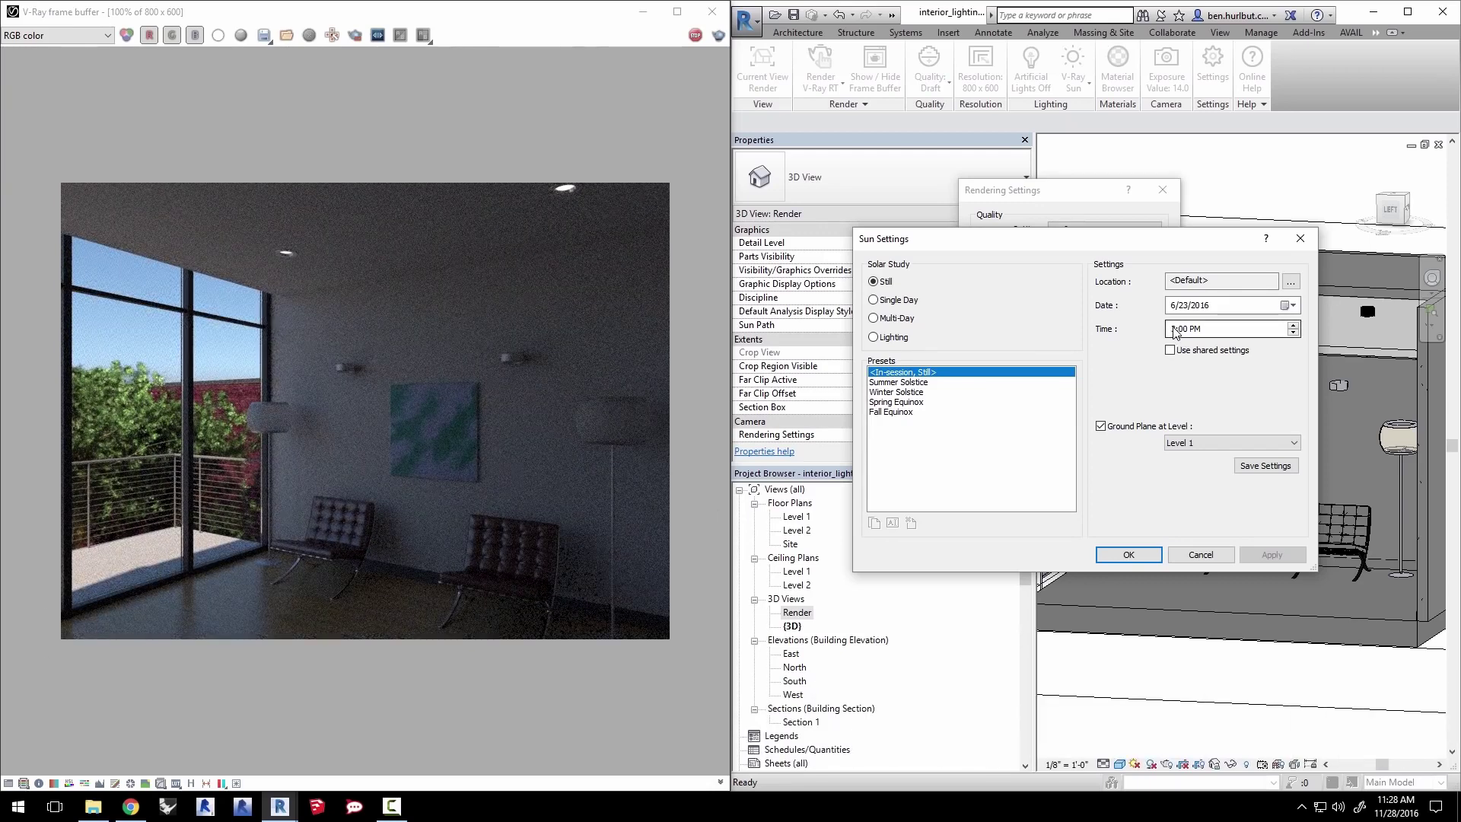
pyautogui.write('6:30')
pyautogui.click(1192, 305)
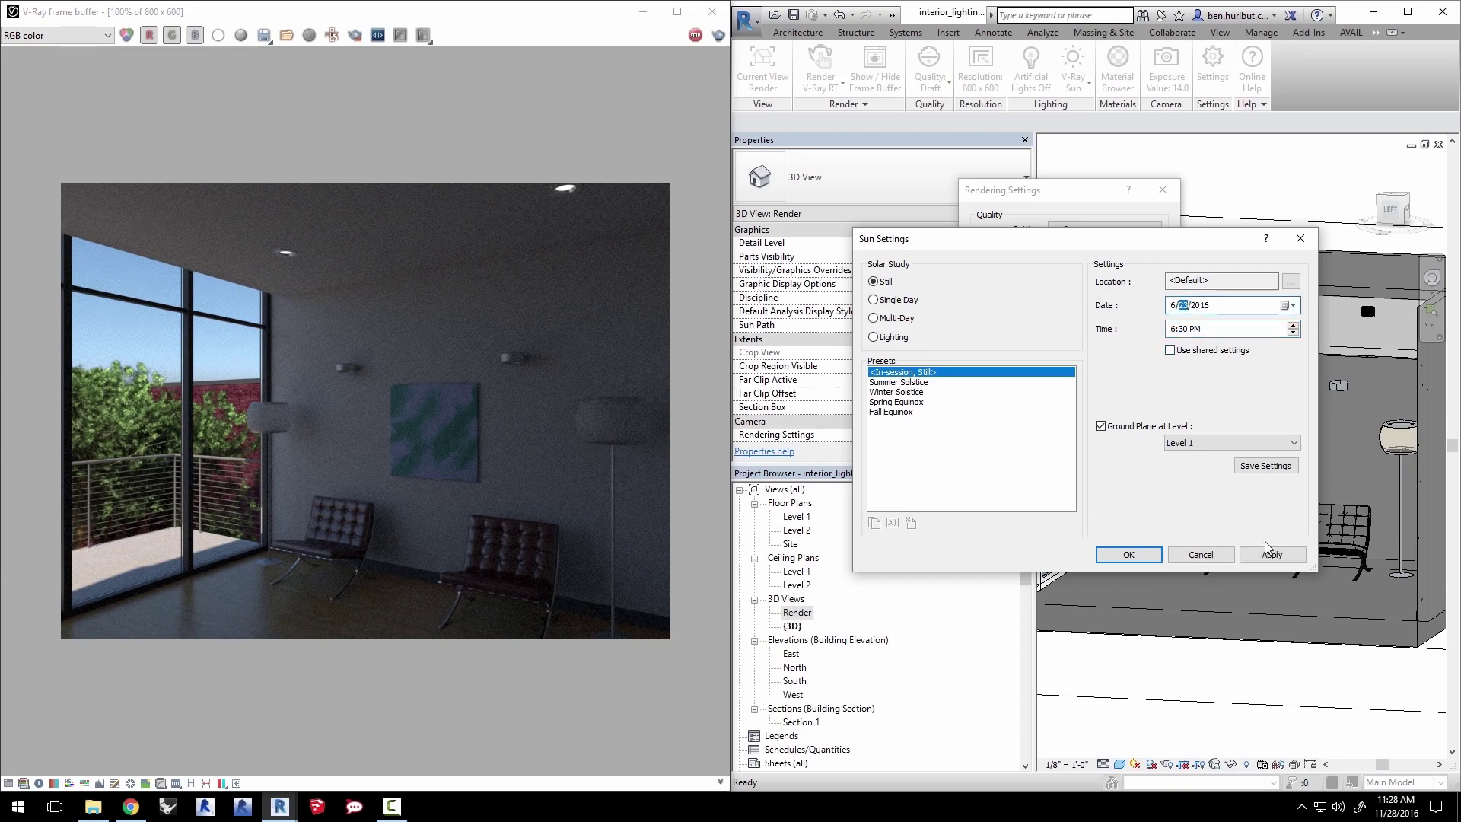
pyautogui.click(1276, 560)
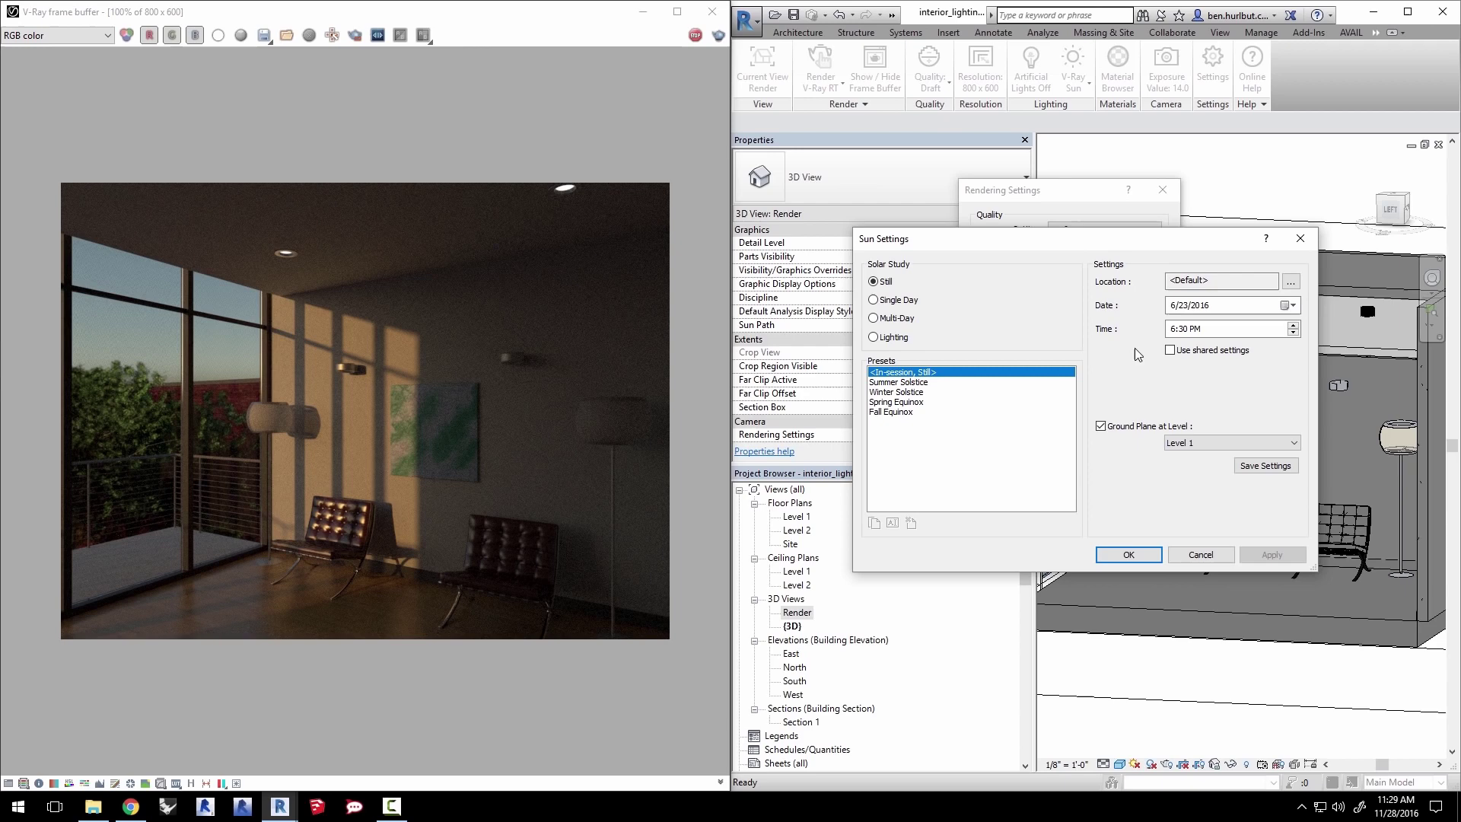
# Switch the sun to Lighting mode and set its azimuth to 292°.
pyautogui.click(873, 337)
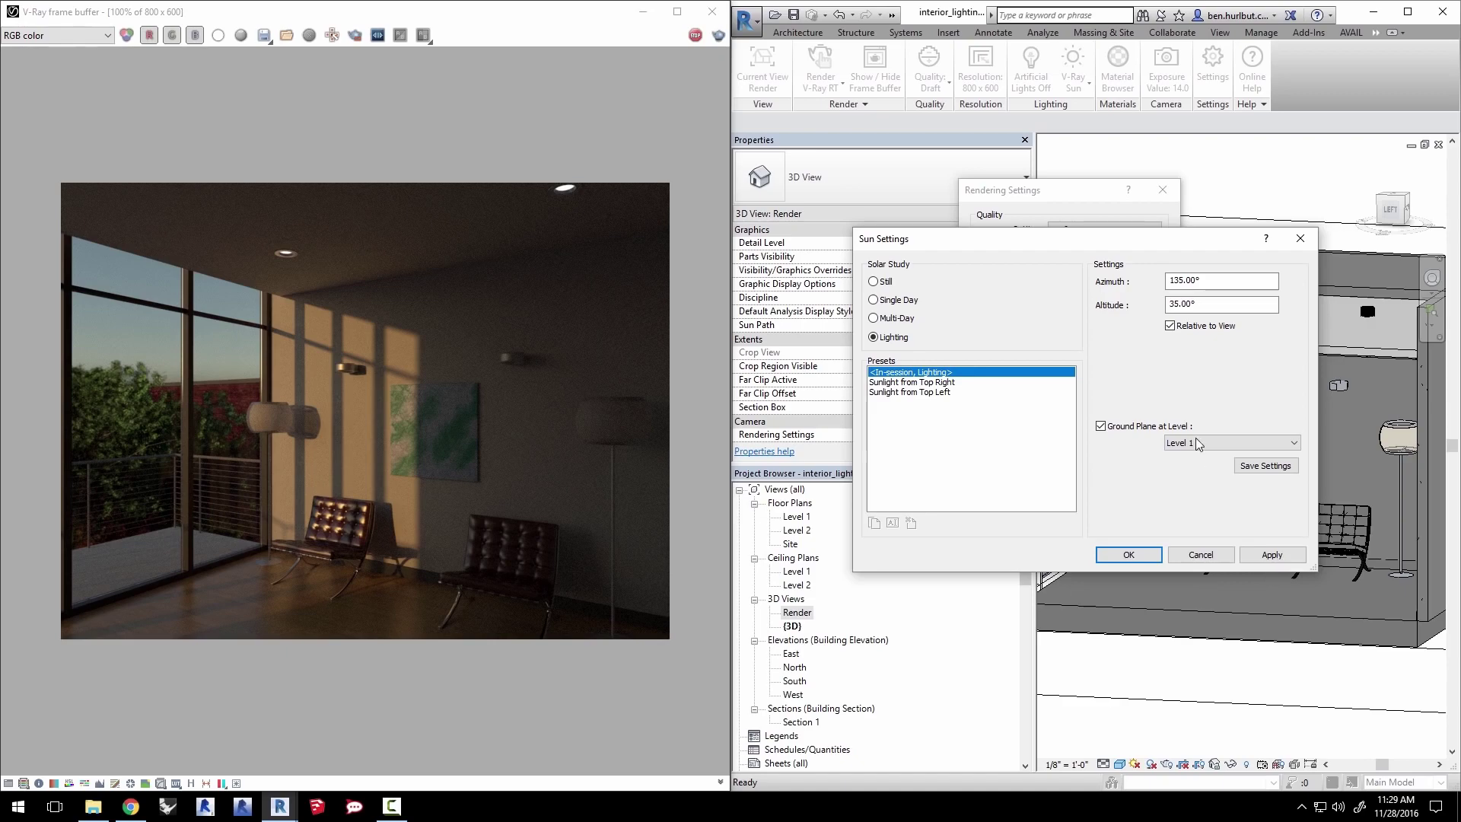
pyautogui.click(1278, 558)
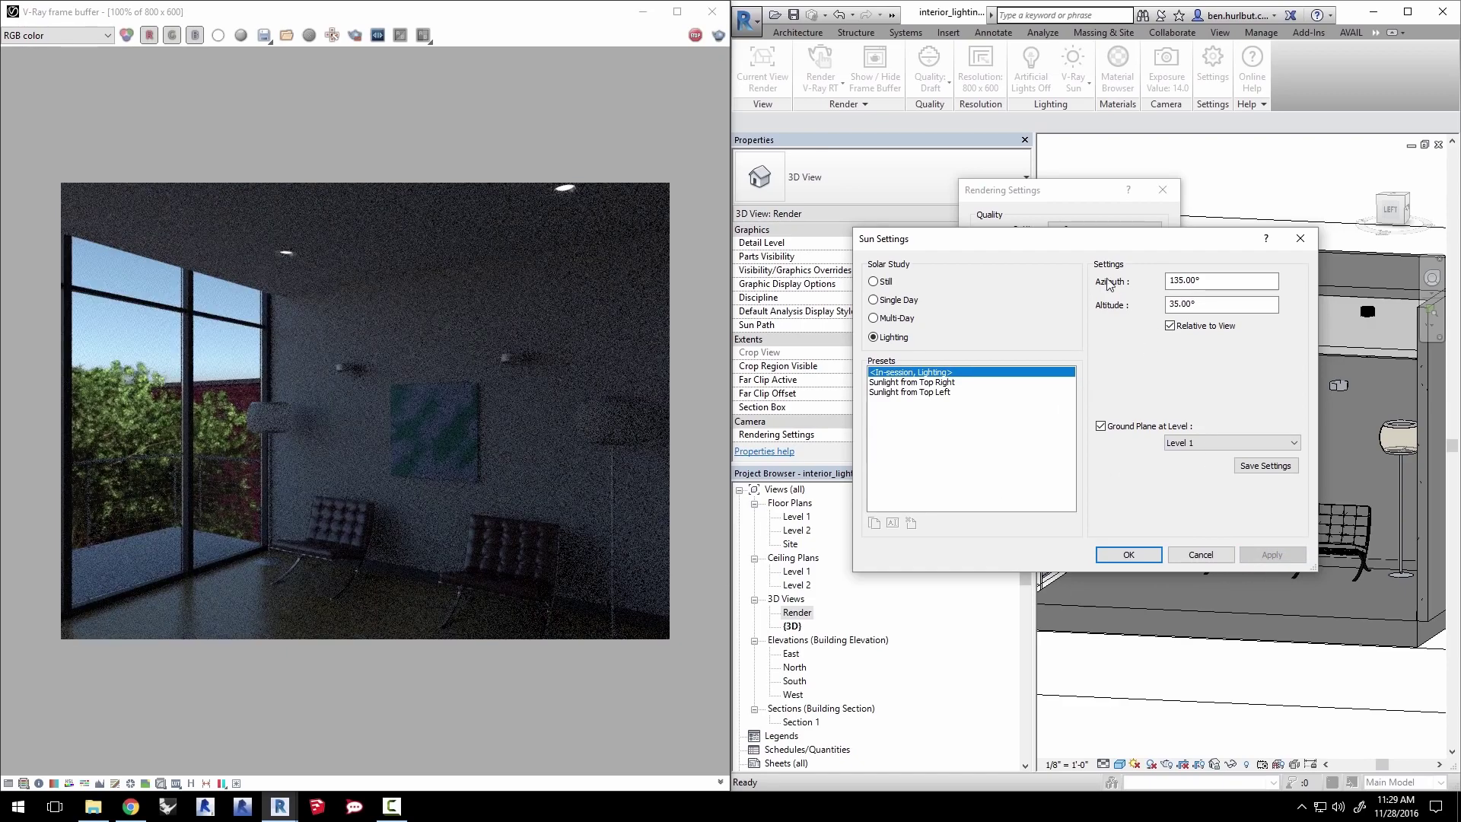
pyautogui.click(1207, 280)
pyautogui.click(1185, 304)
pyautogui.click(1186, 280)
pyautogui.moveTo(1184, 280); pyautogui.dragTo(1159, 282)
pyautogui.write('29')
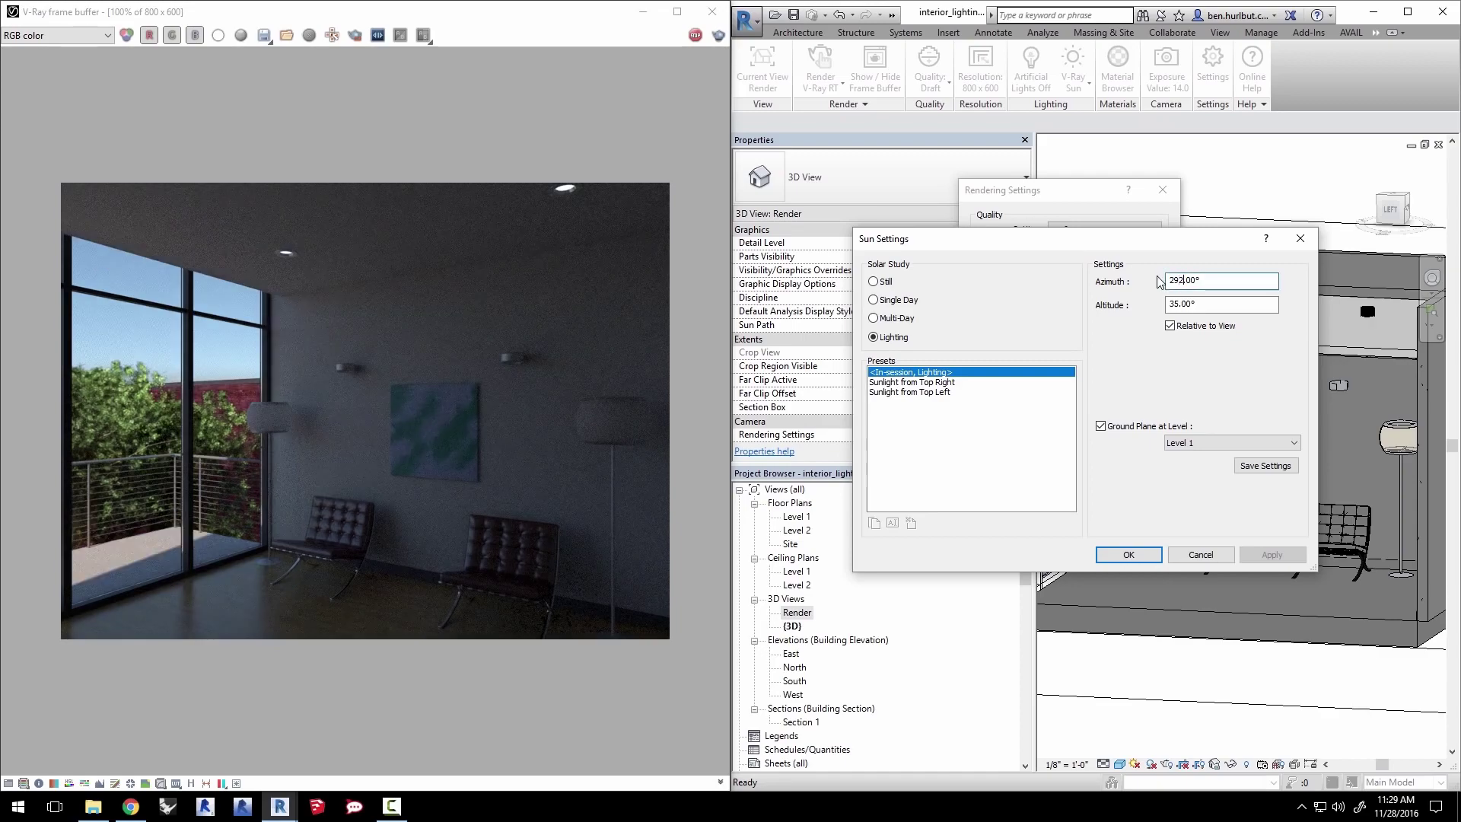
pyautogui.write('2')
pyautogui.click(1182, 305)
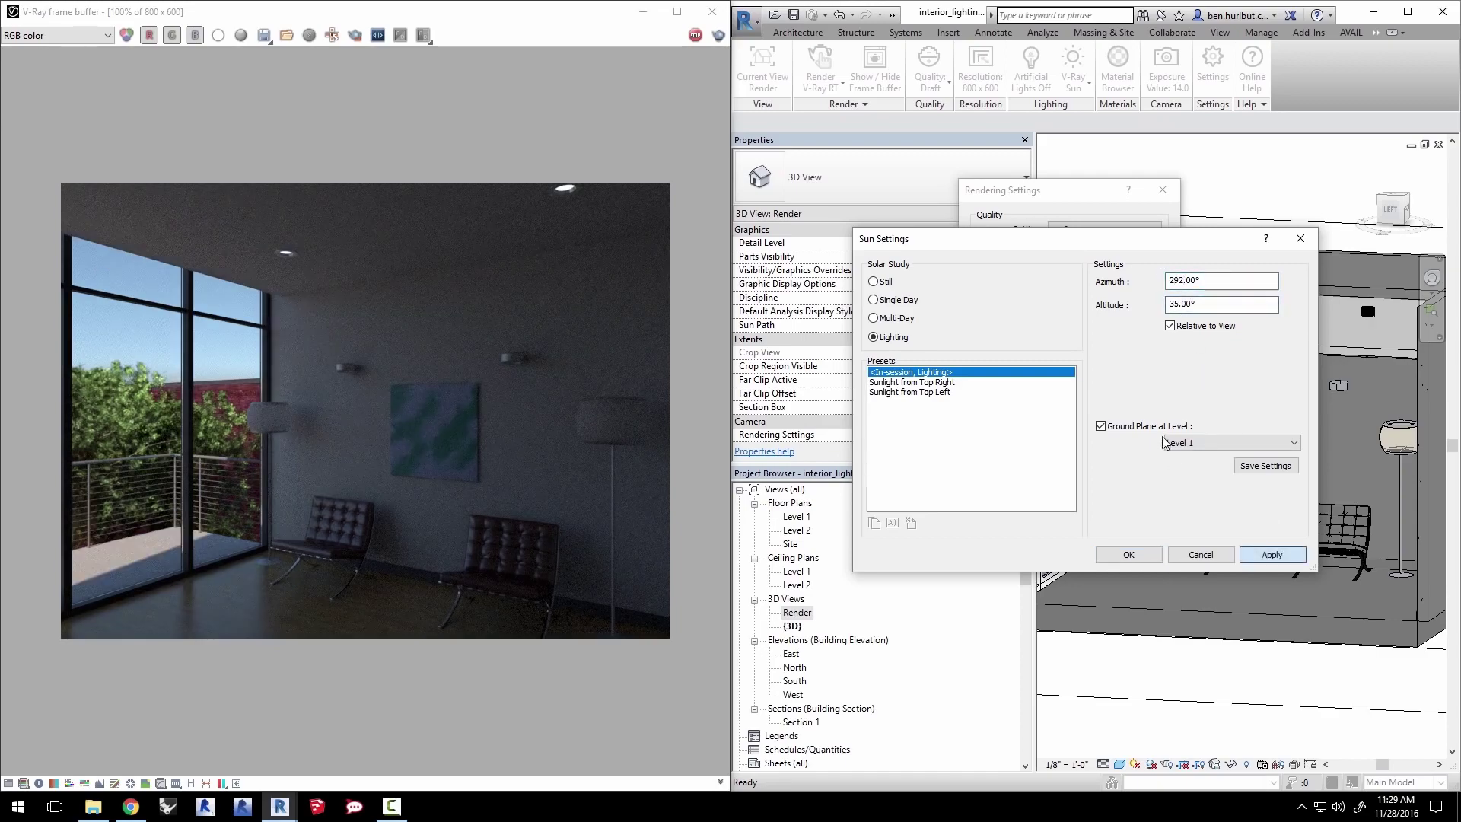
pyautogui.press('Return')
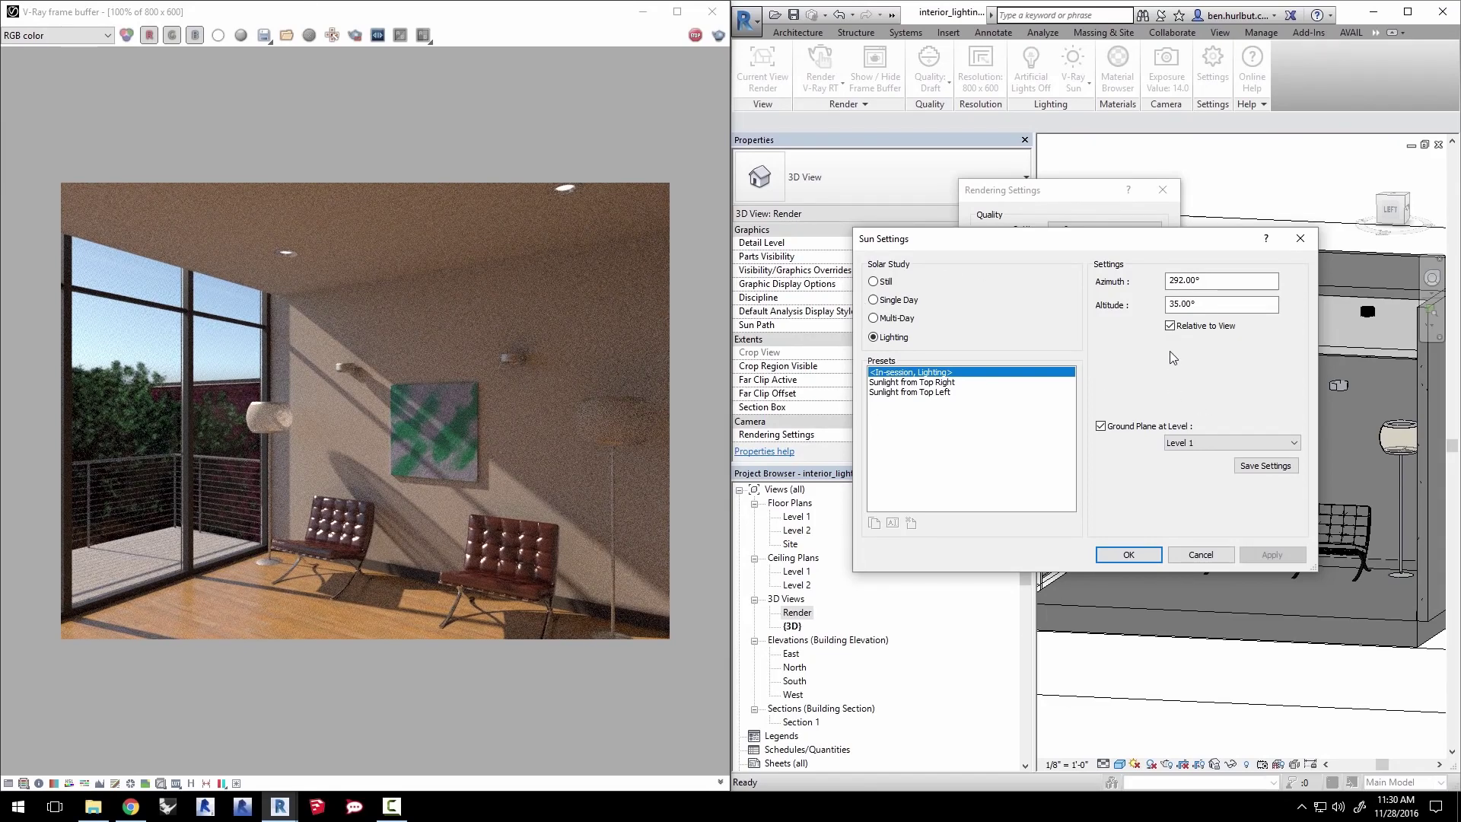
# Lower the sun altitude to 15° and confirm the sun settings.
pyautogui.doubleClick(1181, 302)
pyautogui.write('15')
pyautogui.press('Tab')
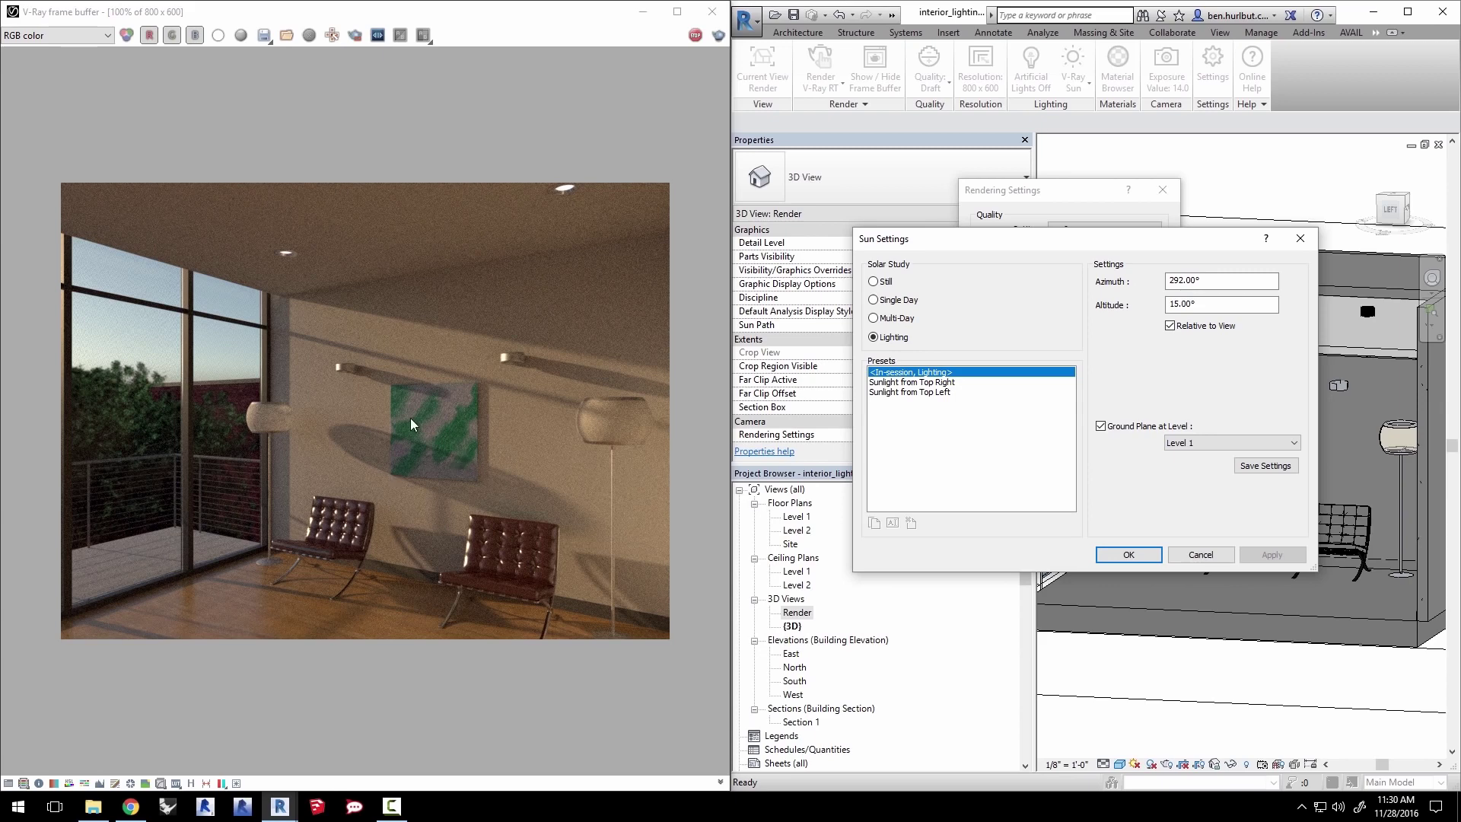
pyautogui.click(1130, 555)
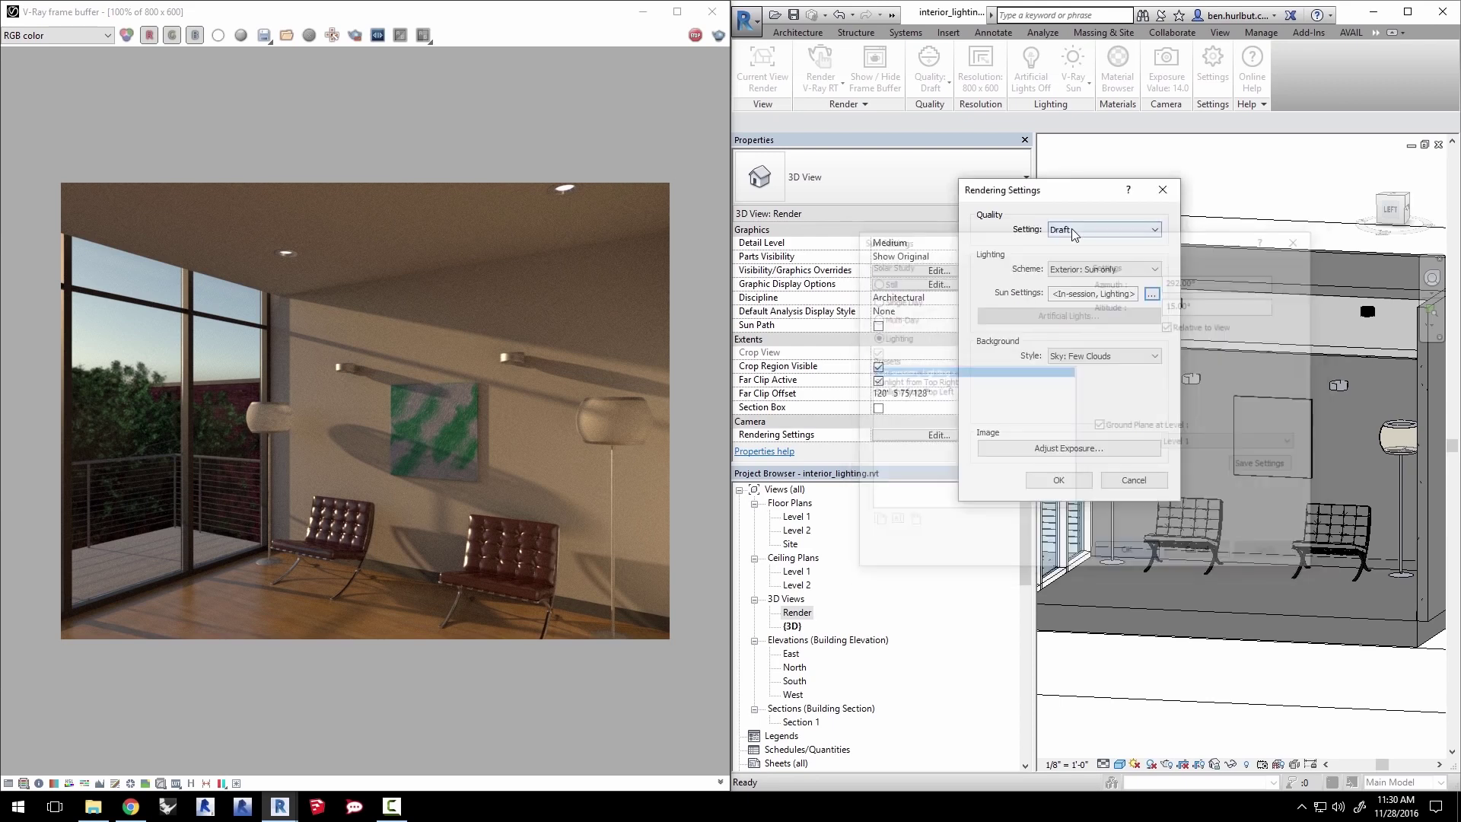
# Close Rendering Settings and raise the V-Ray Sun Size from 2.00 to 8.
pyautogui.click(1059, 480)
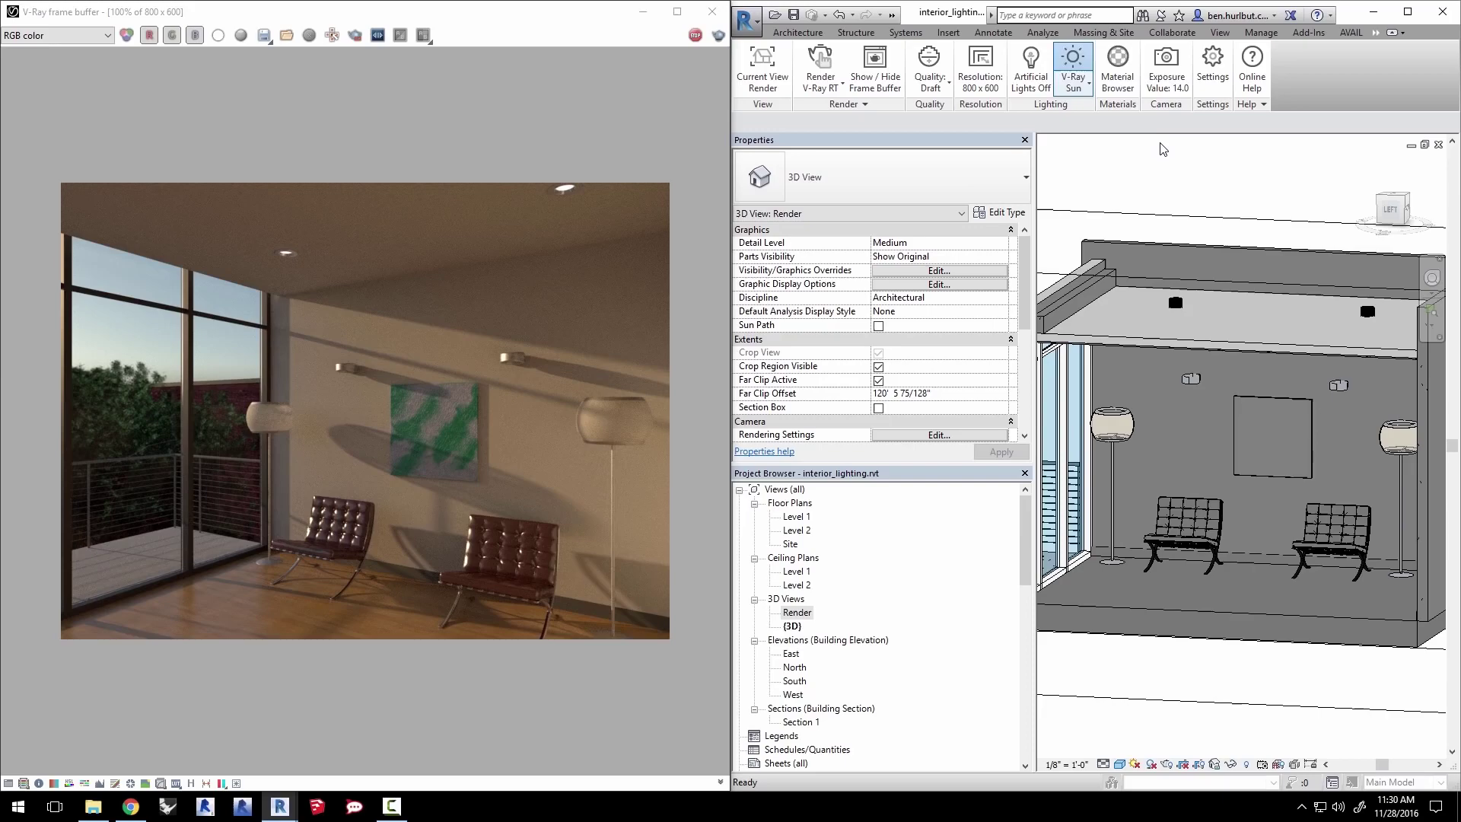
pyautogui.click(1079, 63)
pyautogui.moveTo(1087, 80); pyautogui.dragTo(1043, 333)
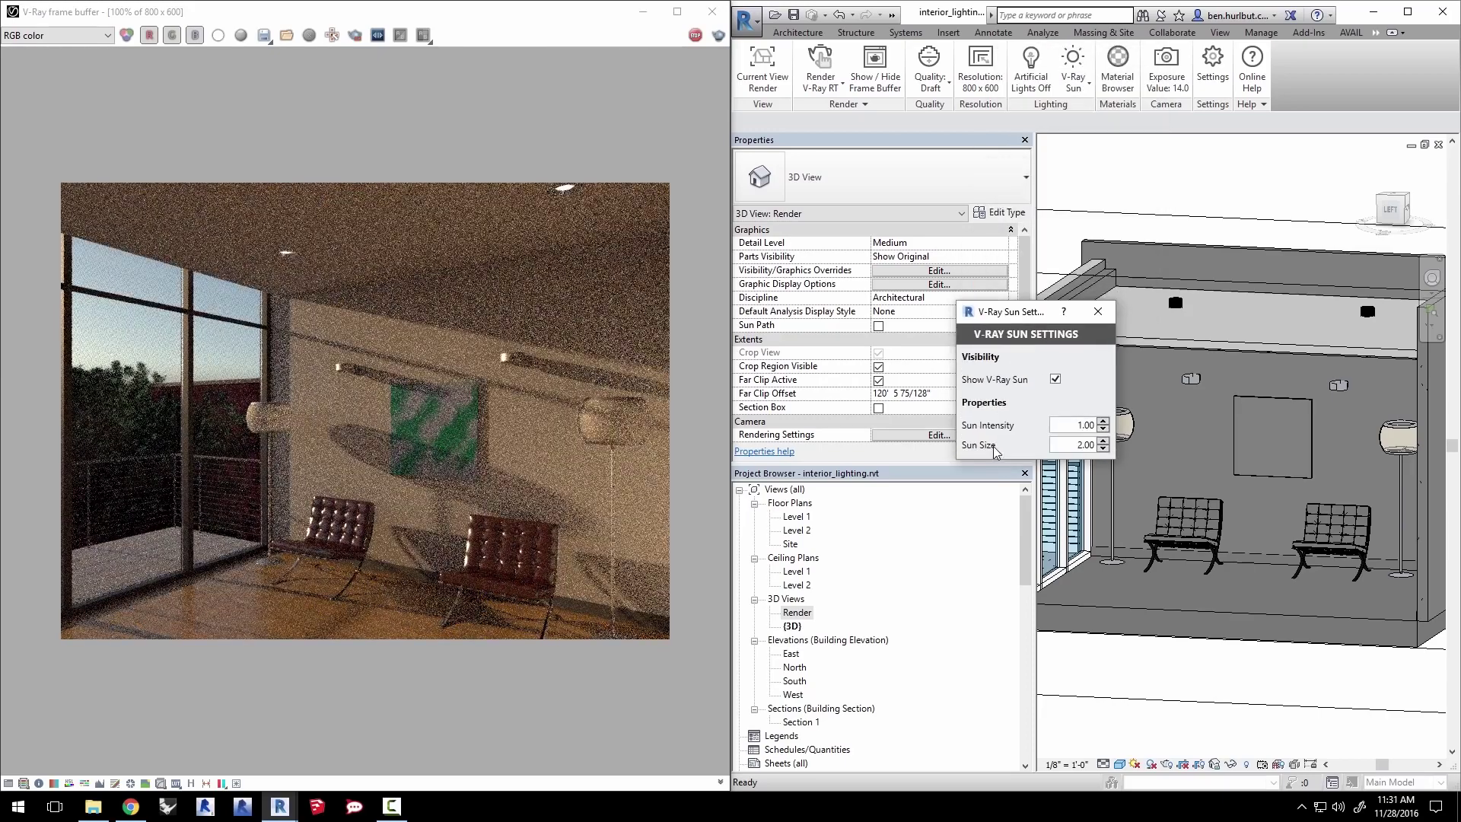
pyautogui.doubleClick(1078, 443)
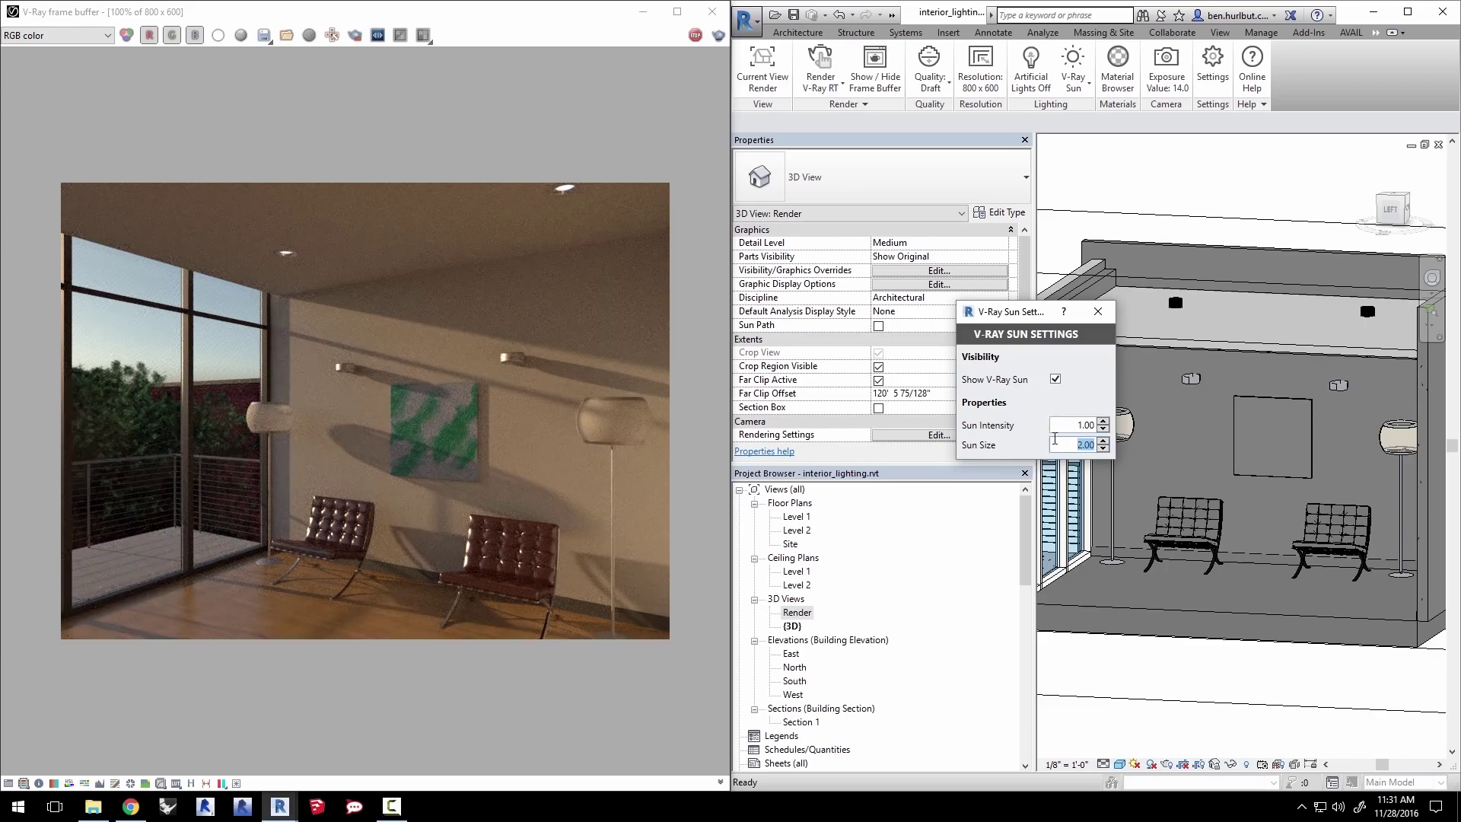
pyautogui.write('6')
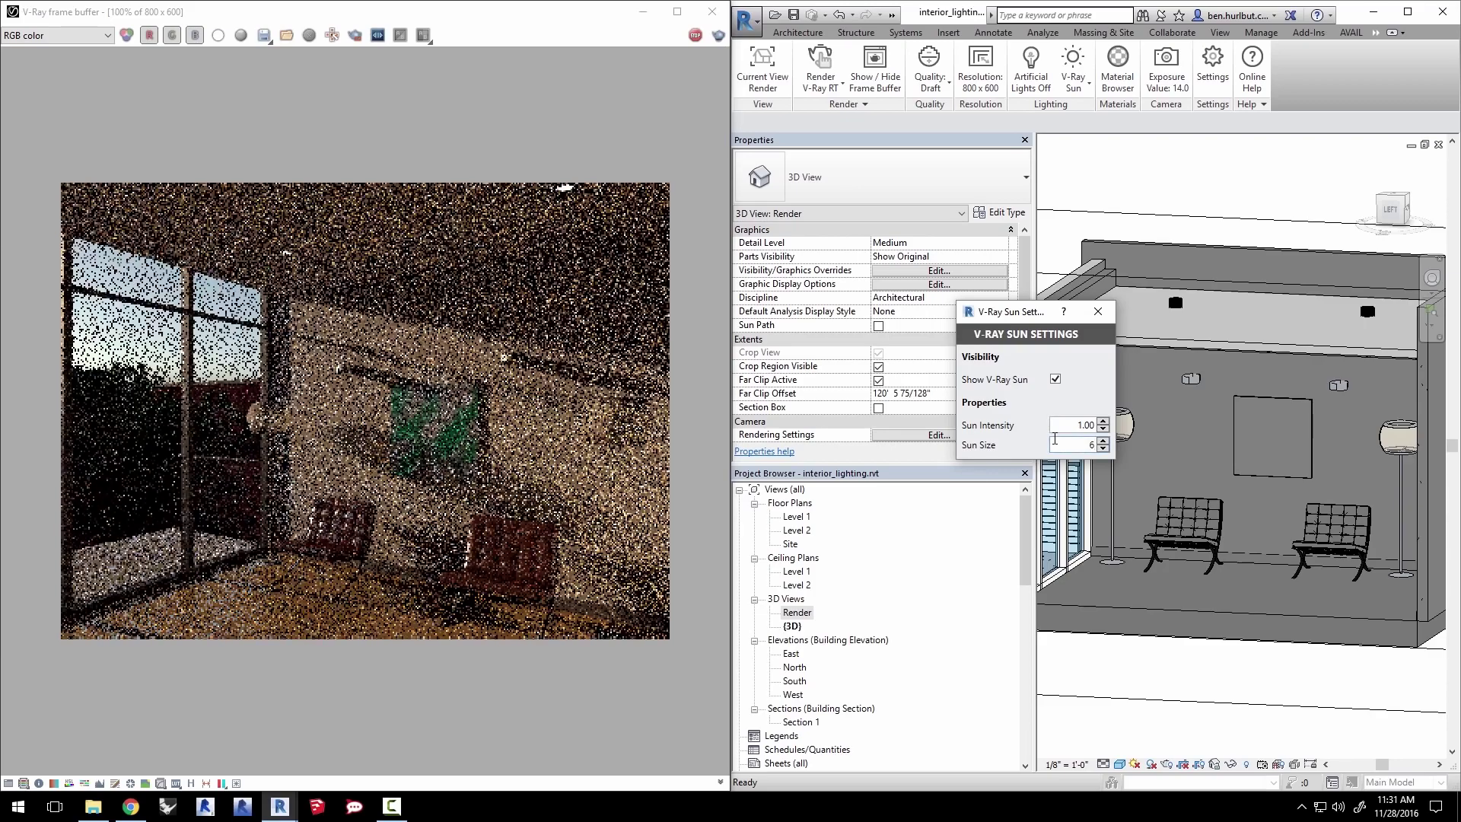
pyautogui.doubleClick(1078, 444)
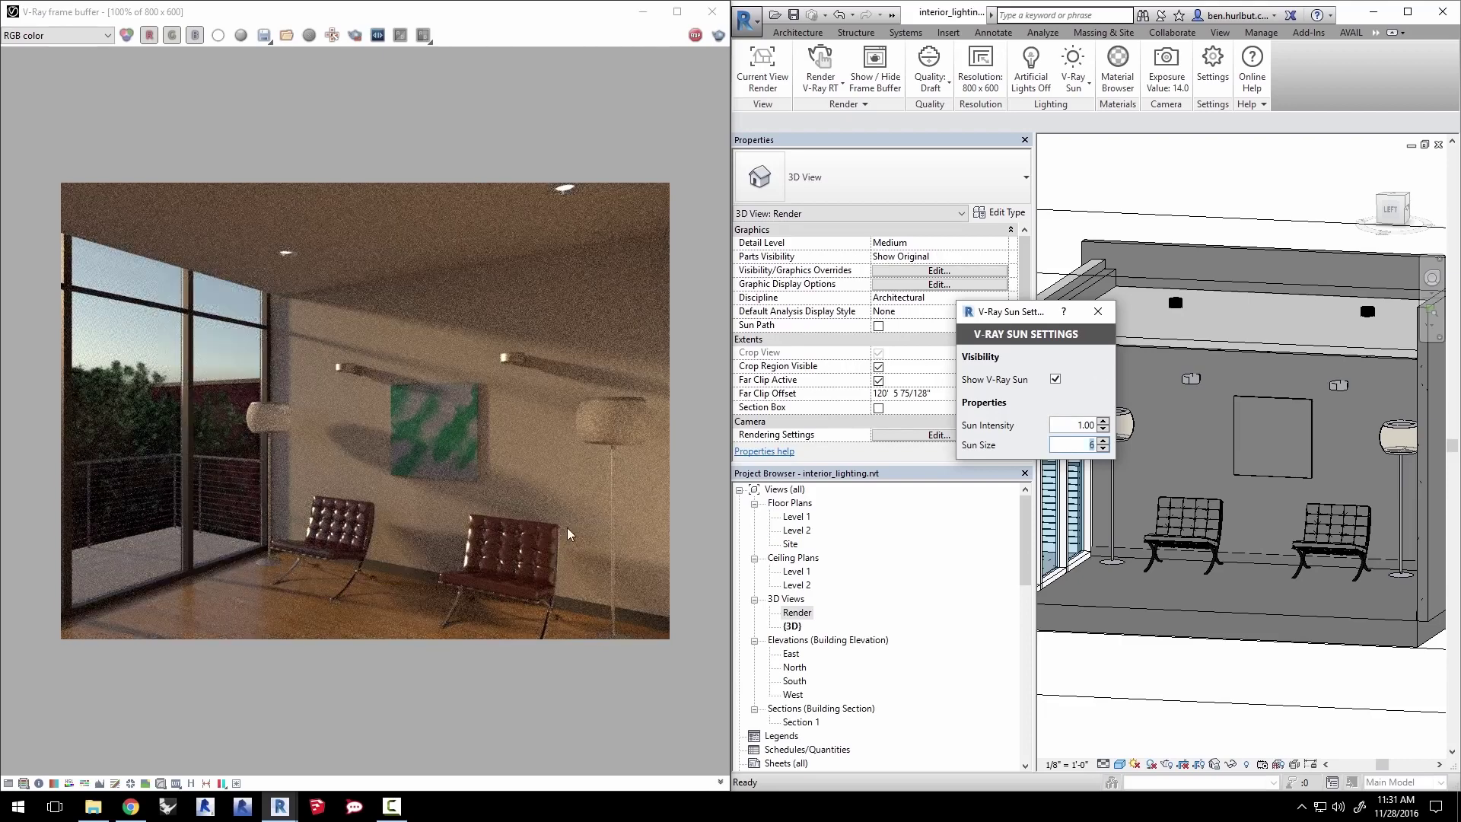
pyautogui.write('8')
# Replace the V-Ray sun with a Dome Light using an HDR image rotated 22.
pyautogui.click(1091, 318)
pyautogui.click(1090, 317)
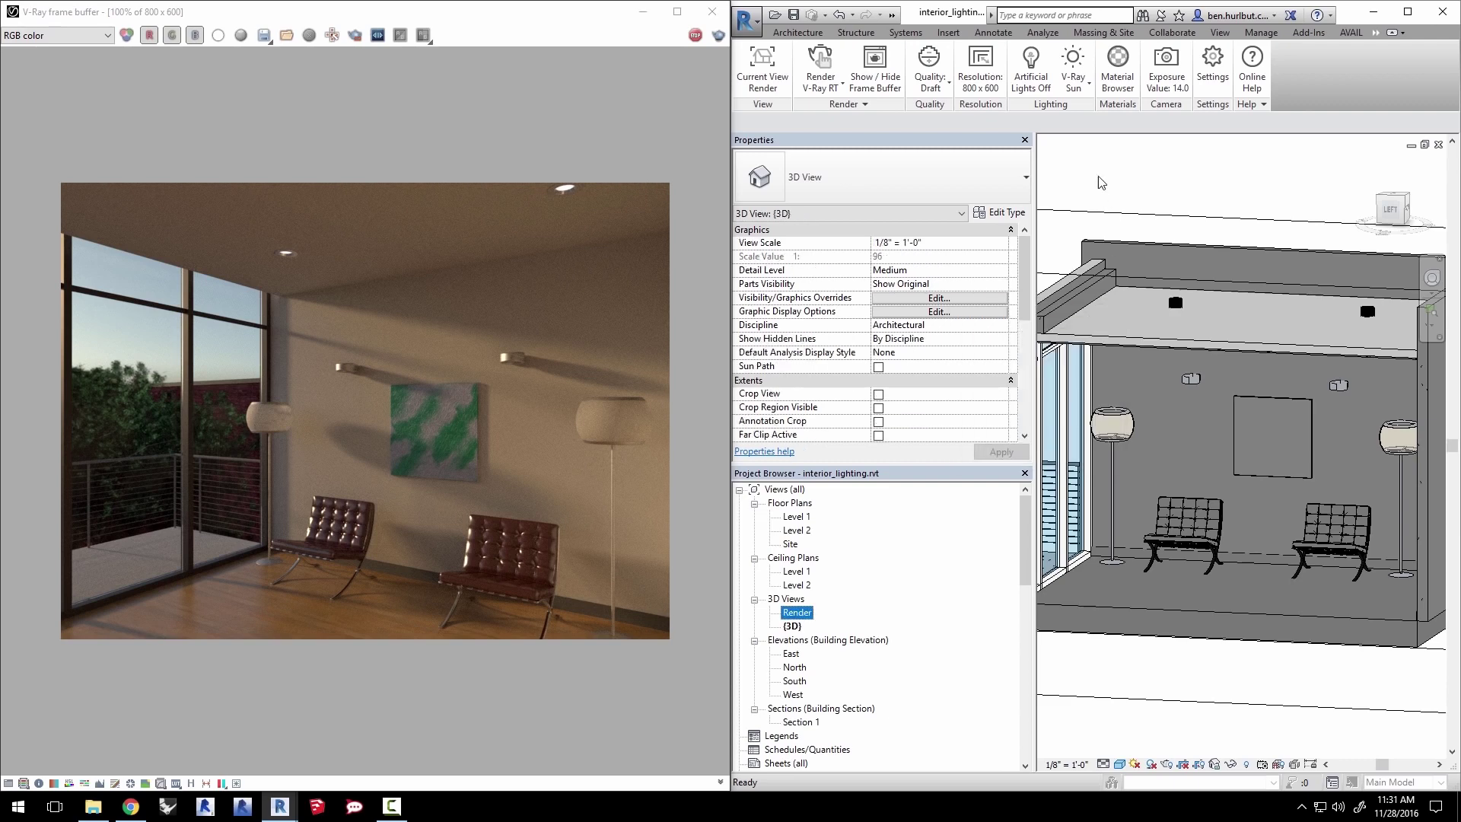
pyautogui.click(1084, 95)
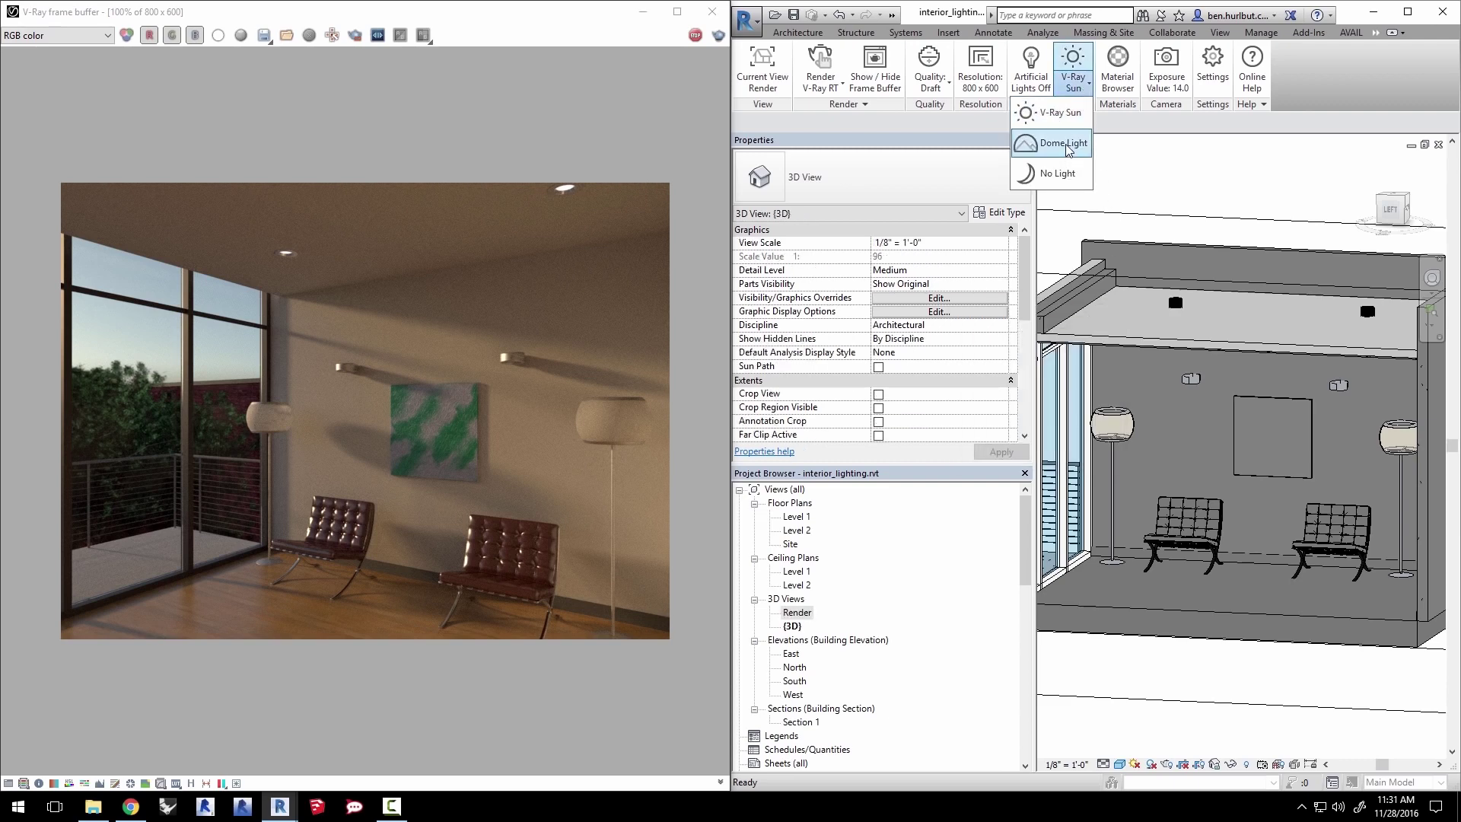
pyautogui.click(1227, 171)
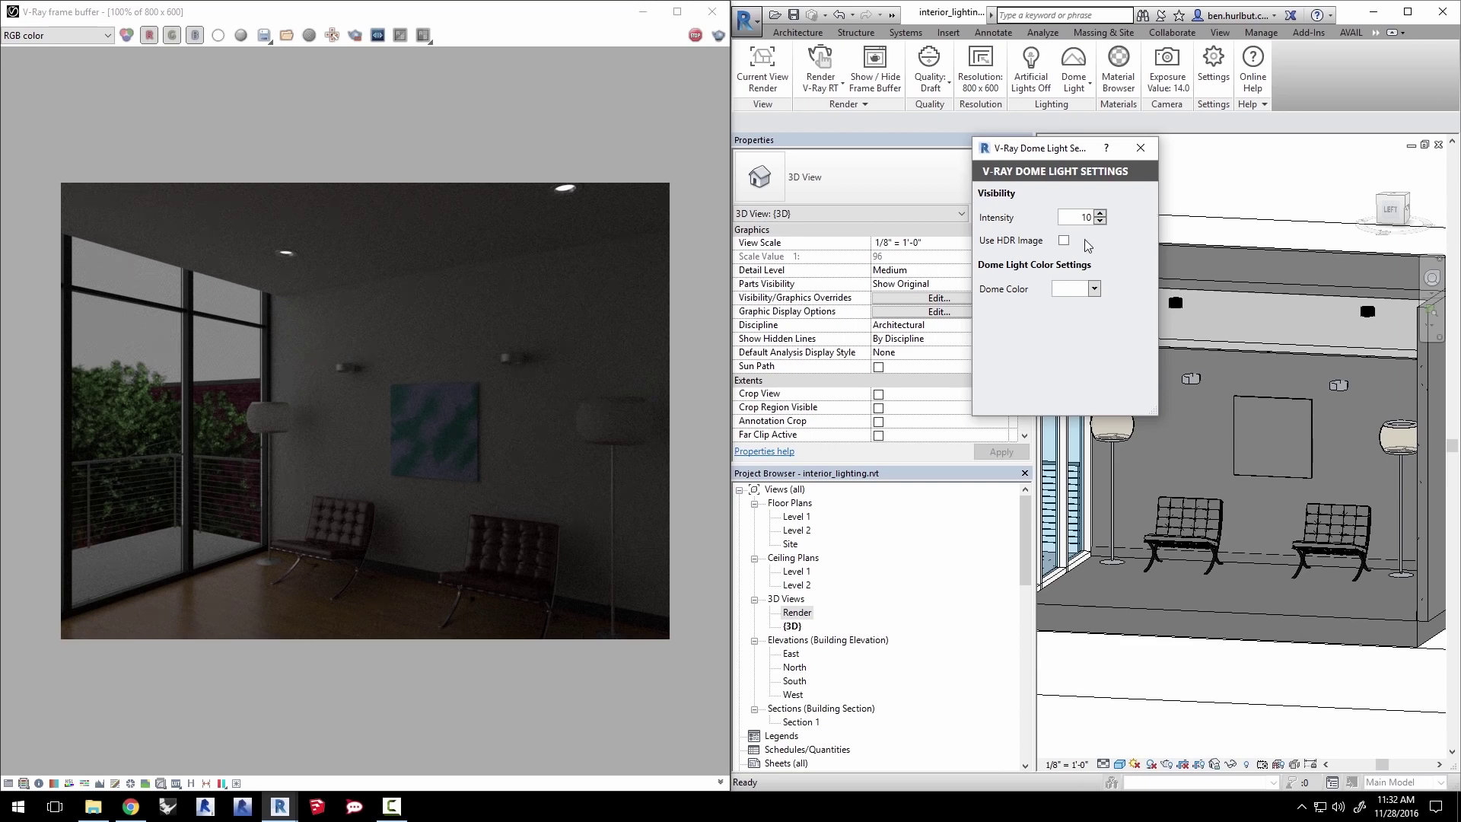
pyautogui.click(1064, 240)
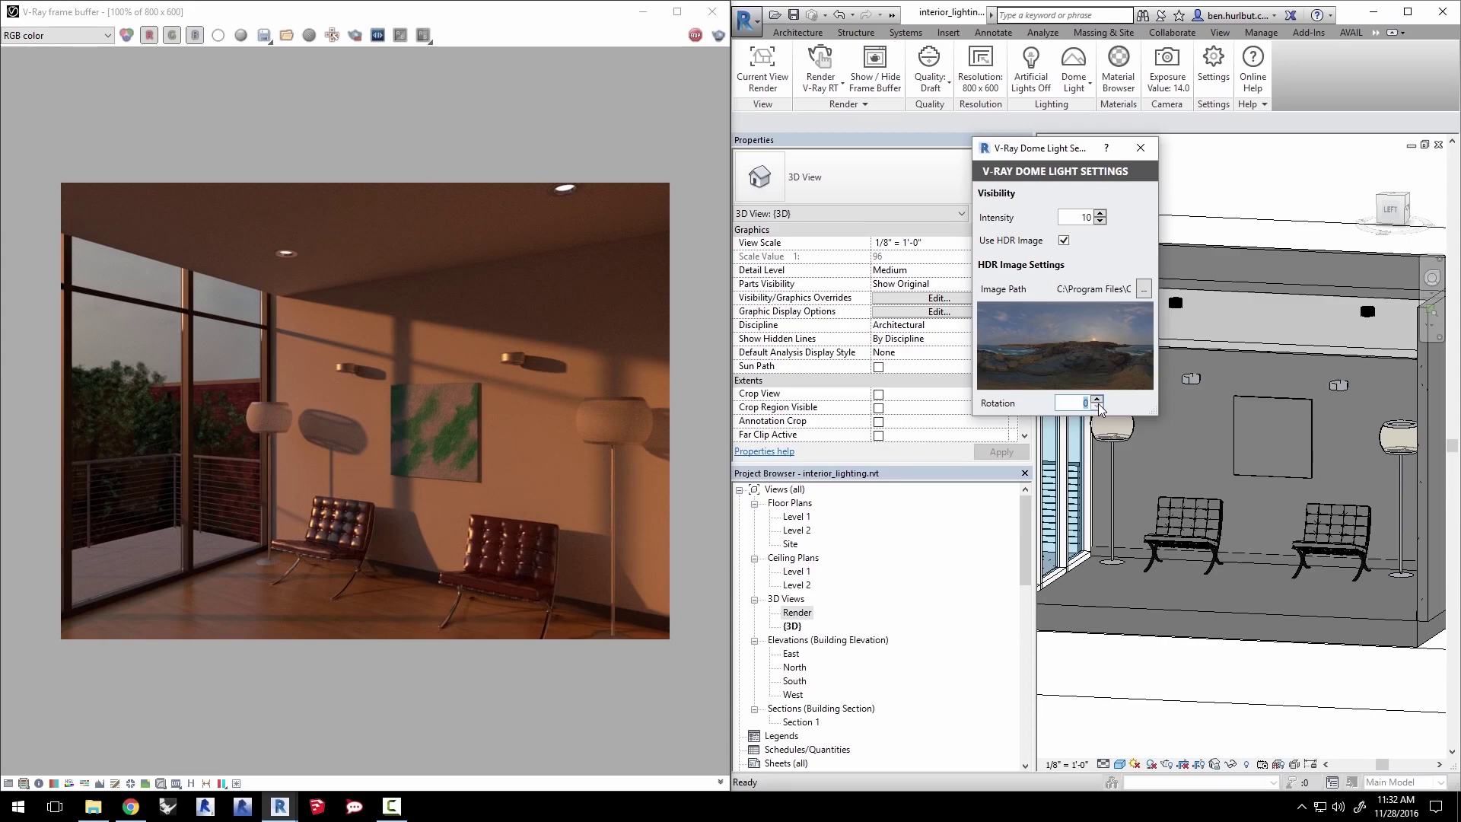
pyautogui.write('22')
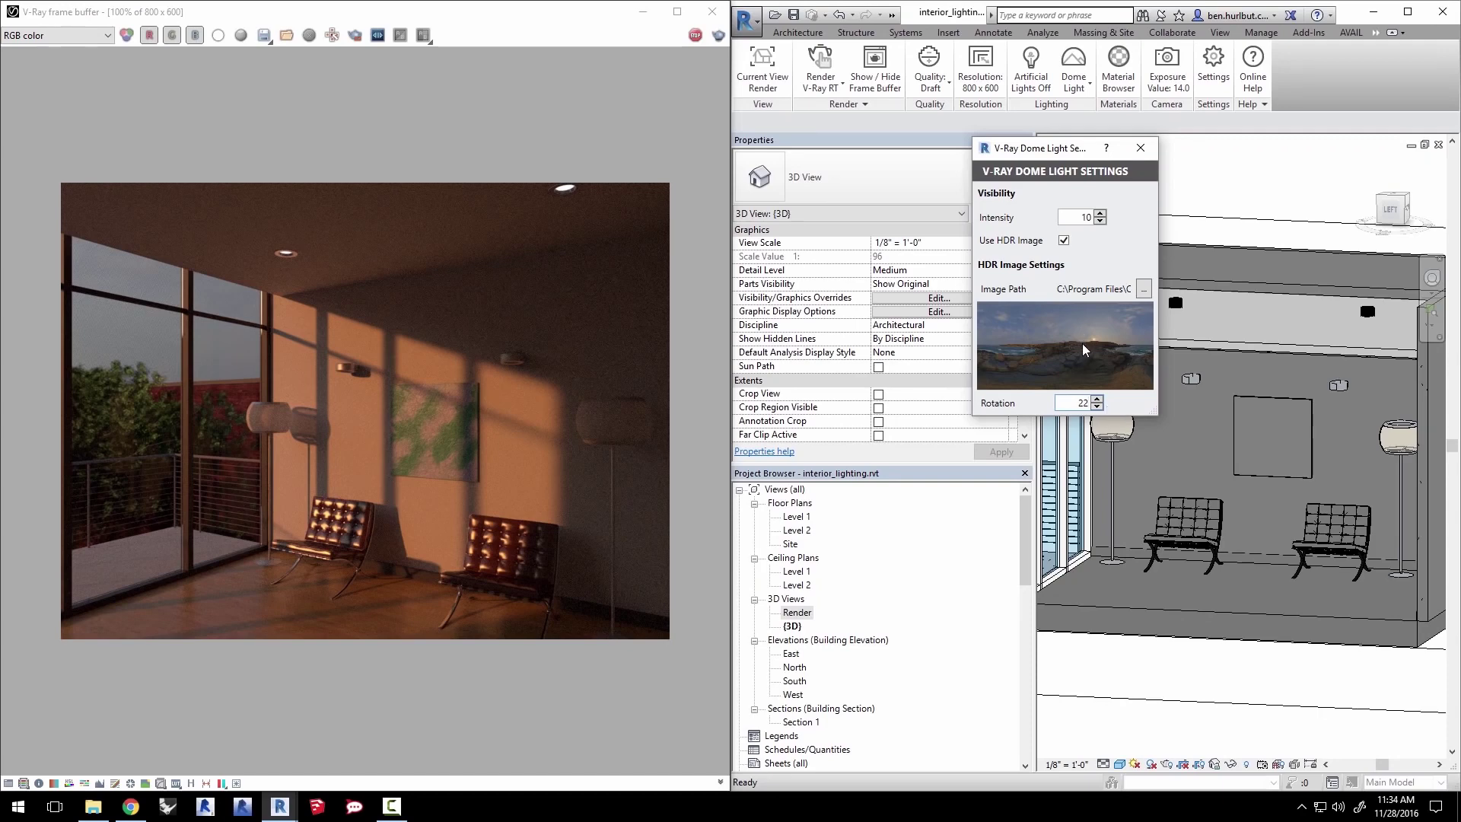
# Stop the interactive render, switch the artificial lights on and set environment lighting to No Light.
pyautogui.click(695, 36)
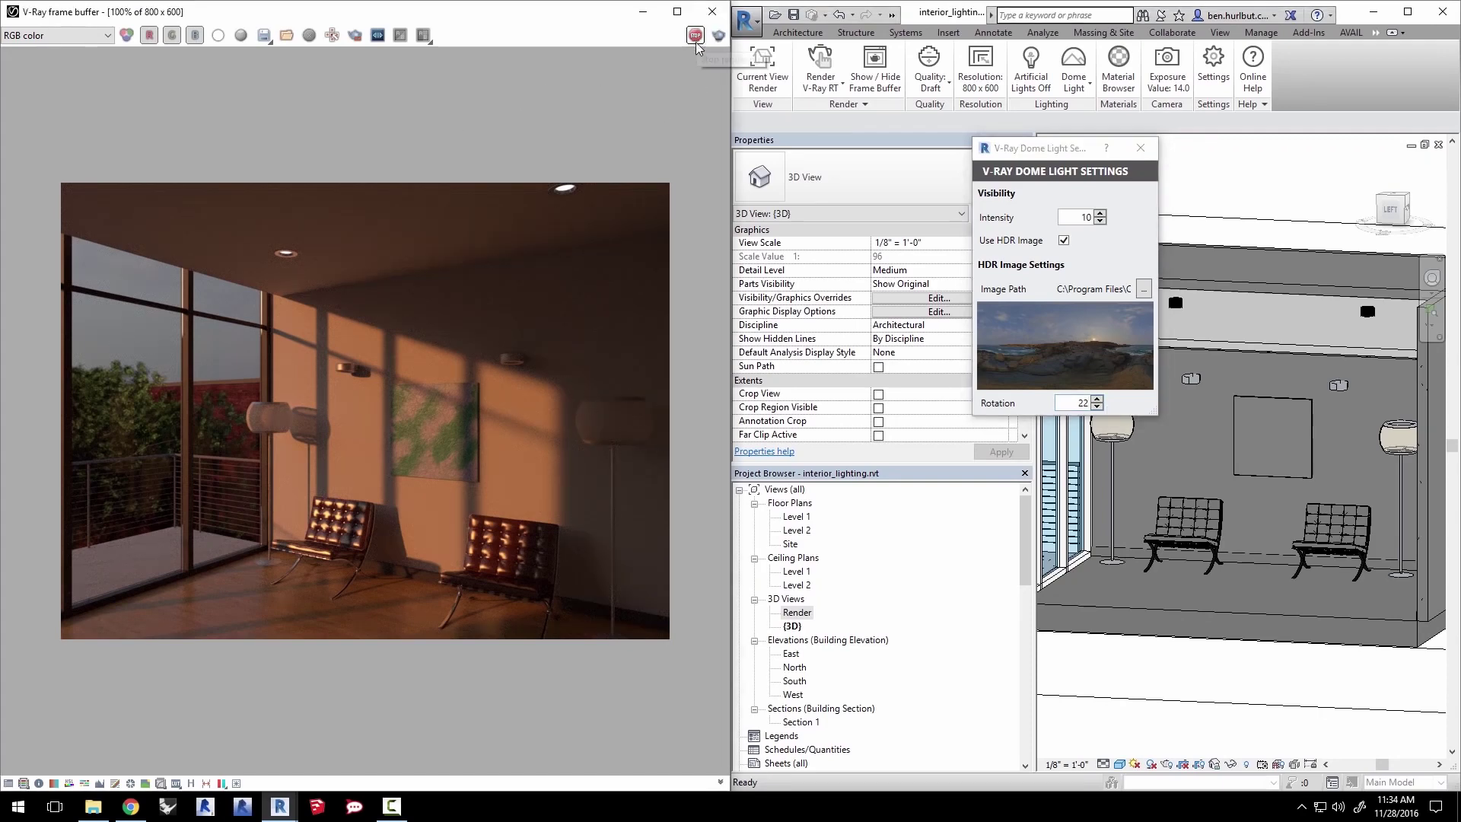
pyautogui.click(1044, 86)
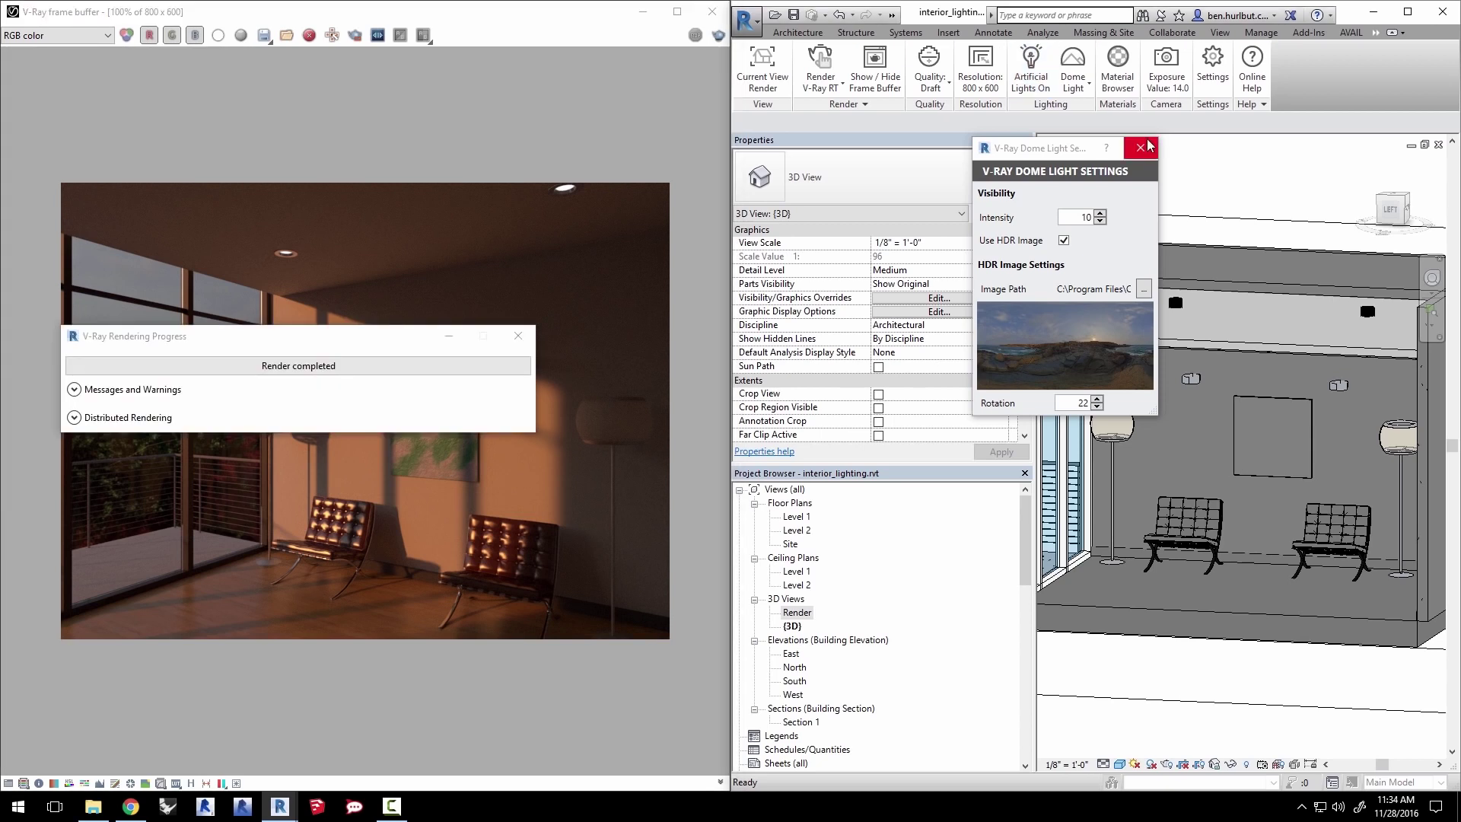
pyautogui.click(1140, 147)
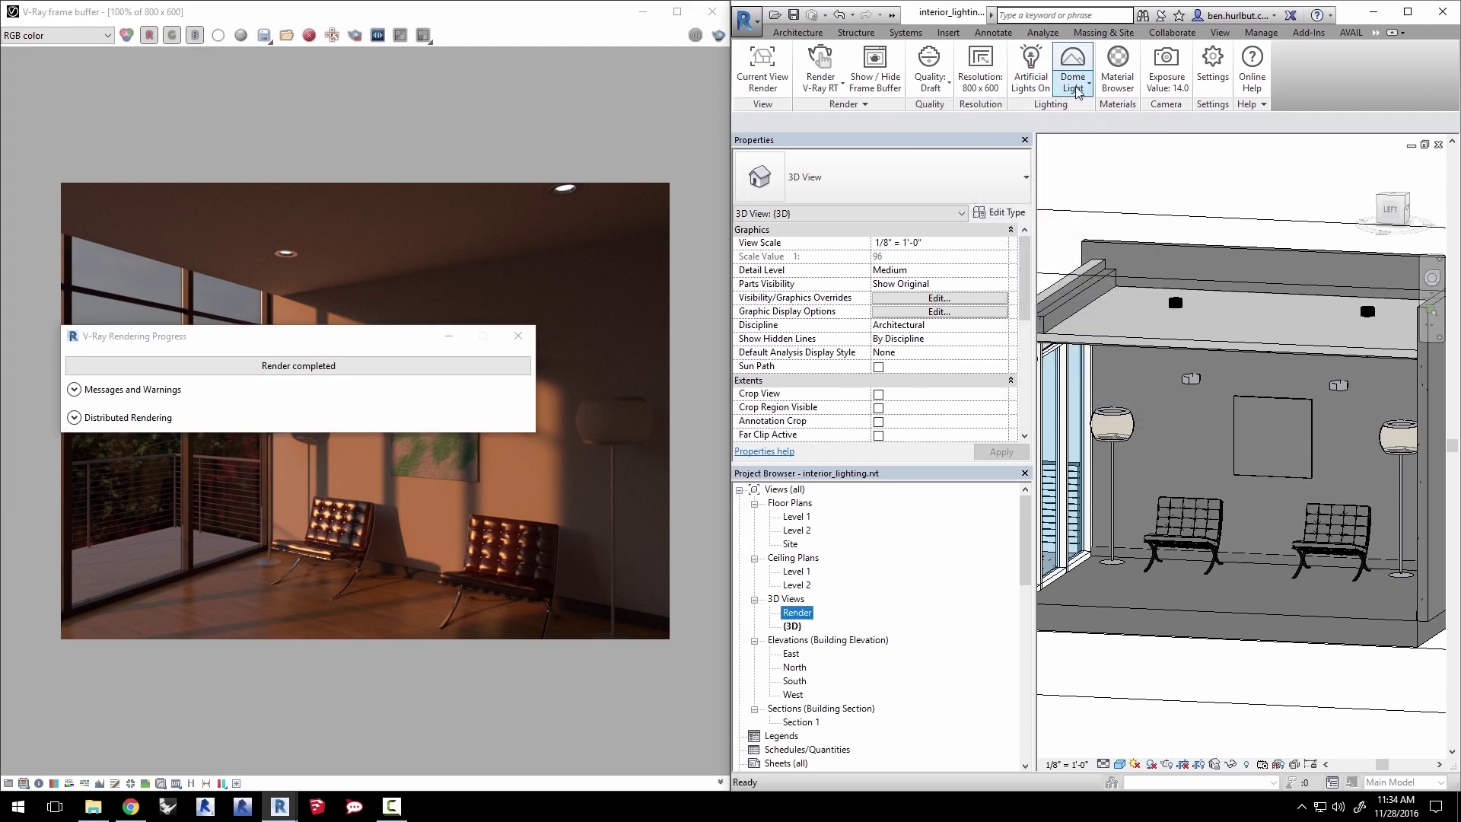
pyautogui.click(1081, 88)
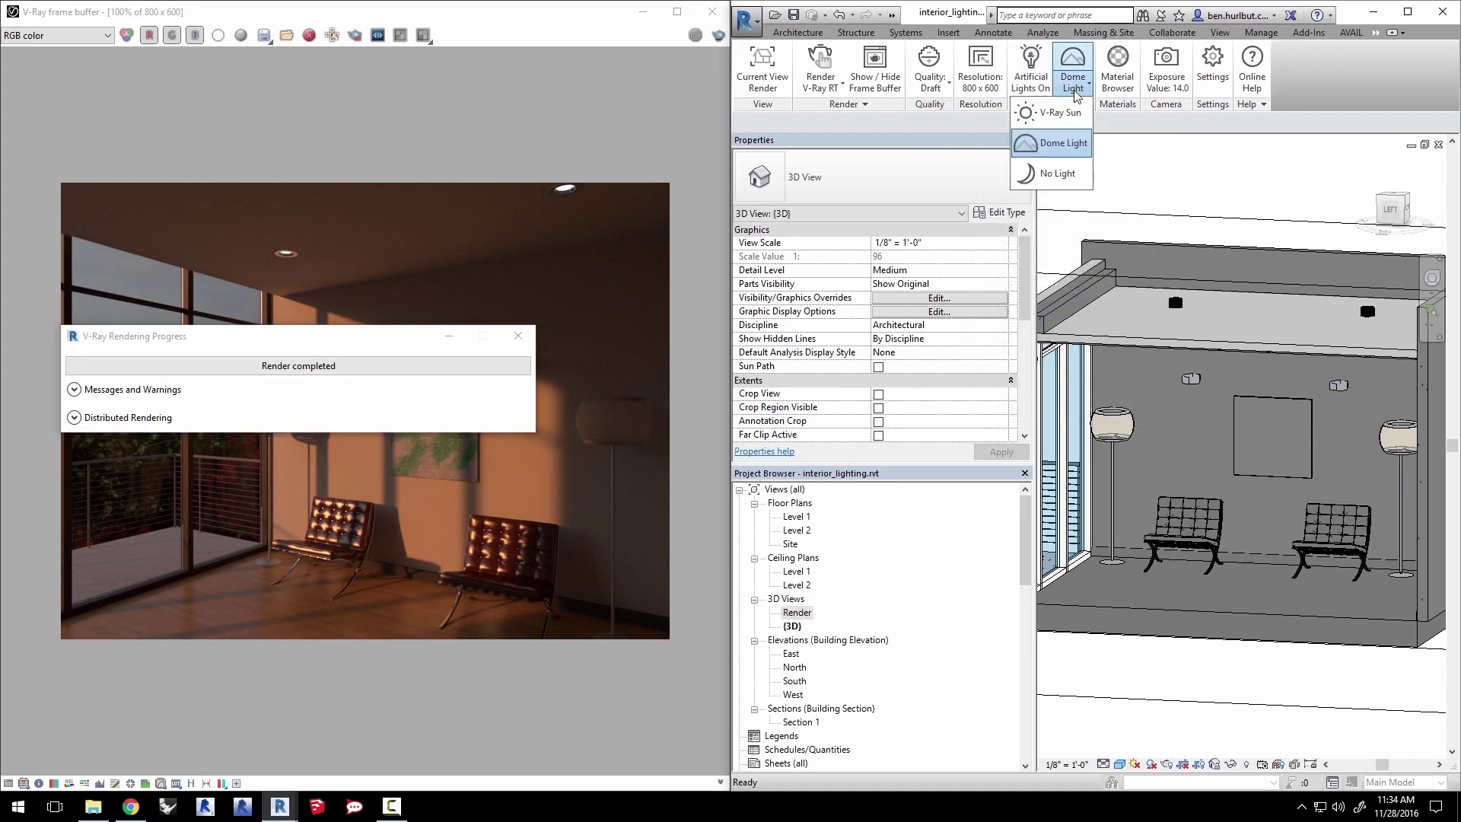
pyautogui.click(1051, 176)
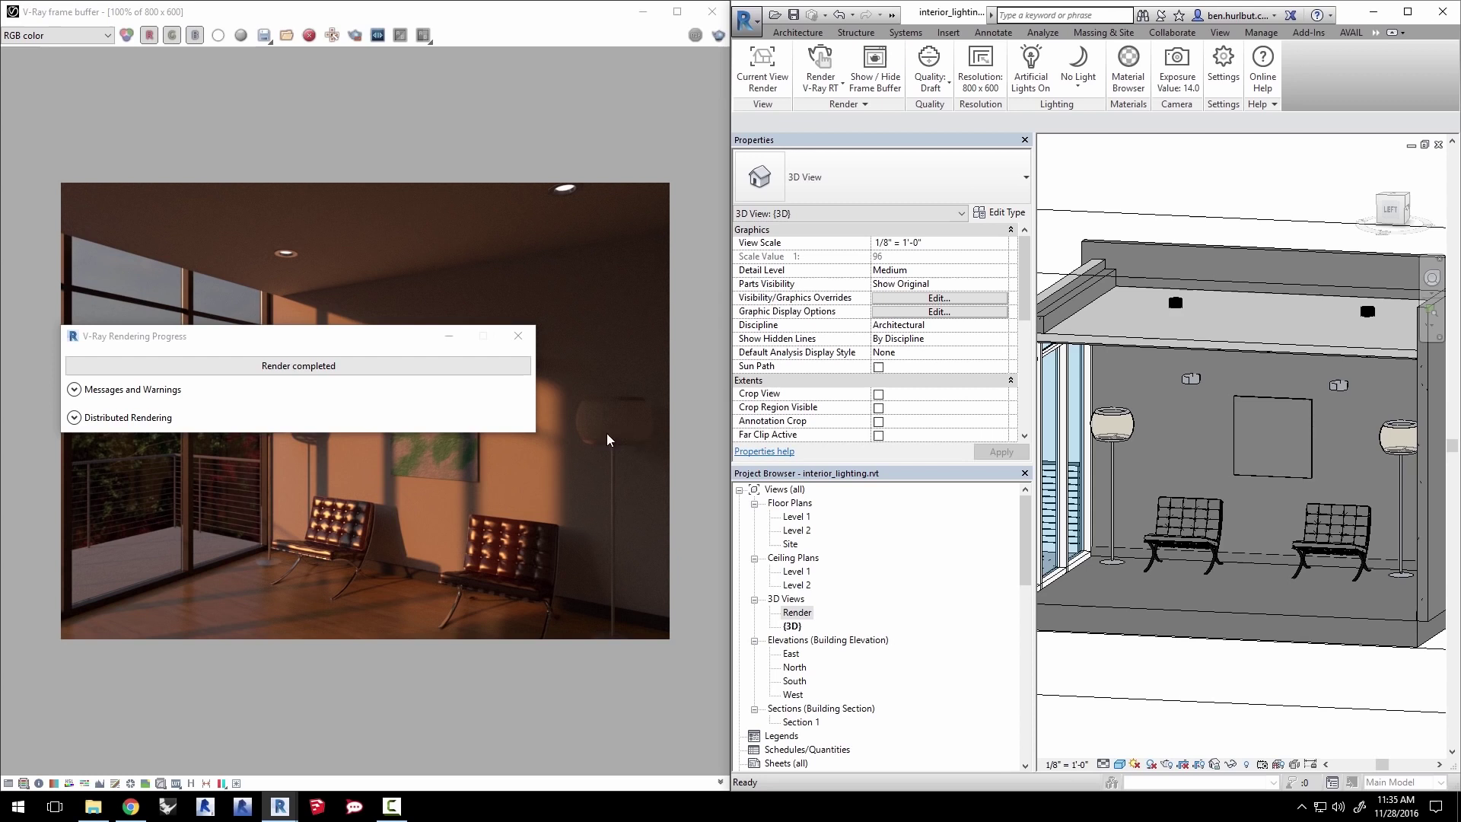
# Change the left floor lamp type's Shade material from Lamp Glass - Disabled to Lamp Glass.
pyautogui.click(1113, 426)
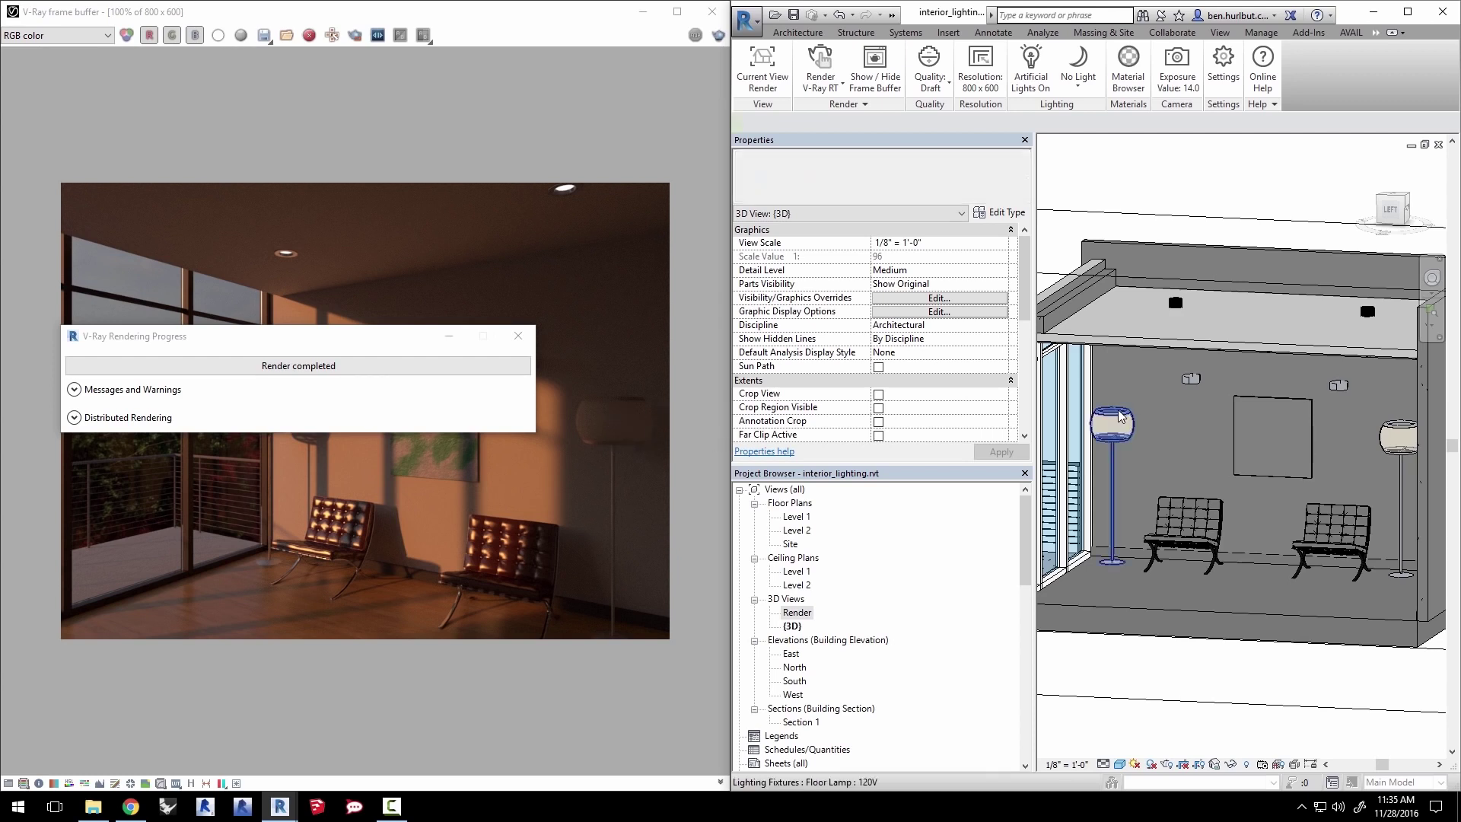
pyautogui.click(999, 217)
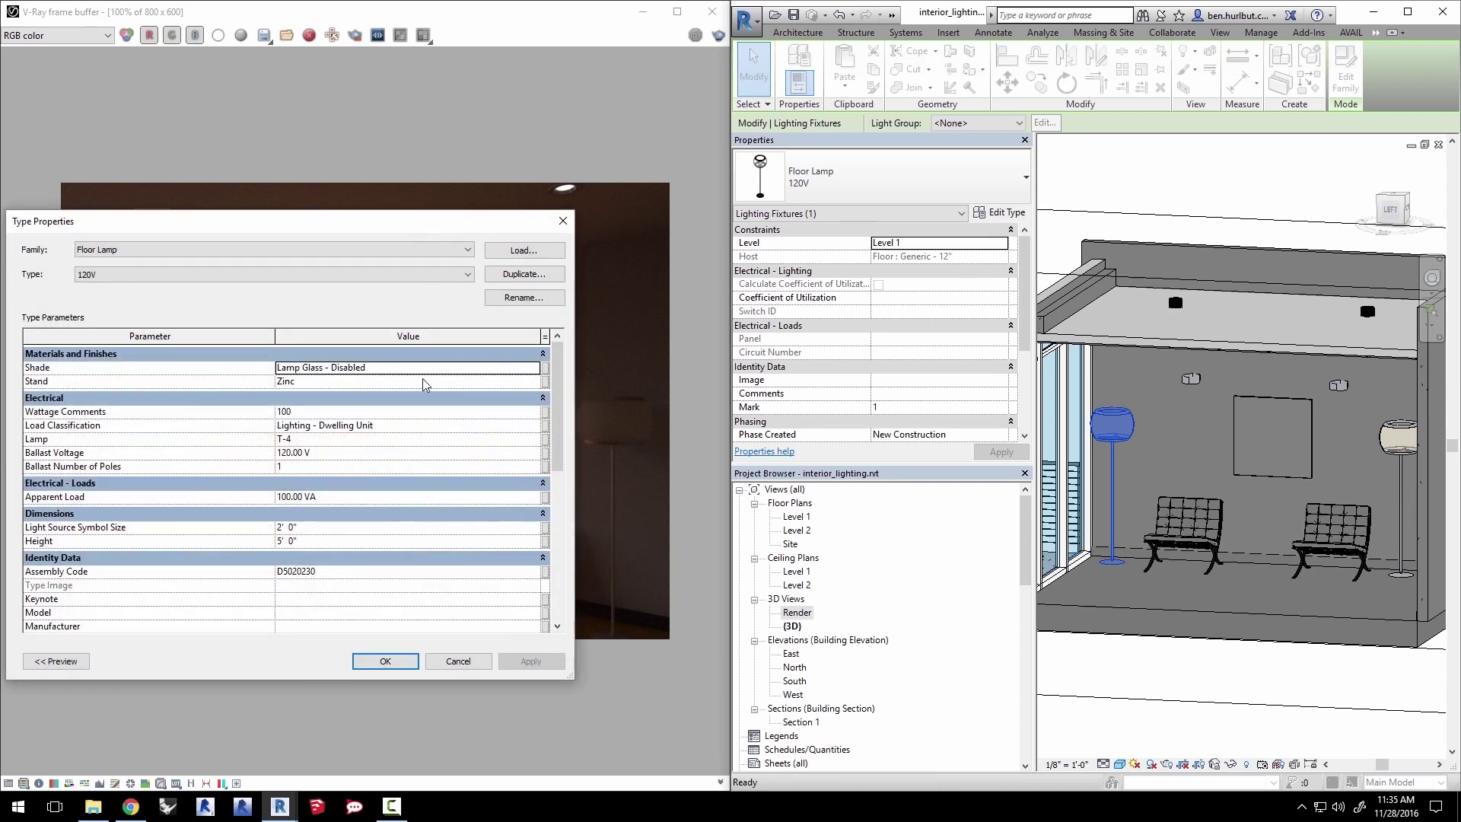
pyautogui.click(533, 368)
pyautogui.click(534, 367)
pyautogui.click(482, 425)
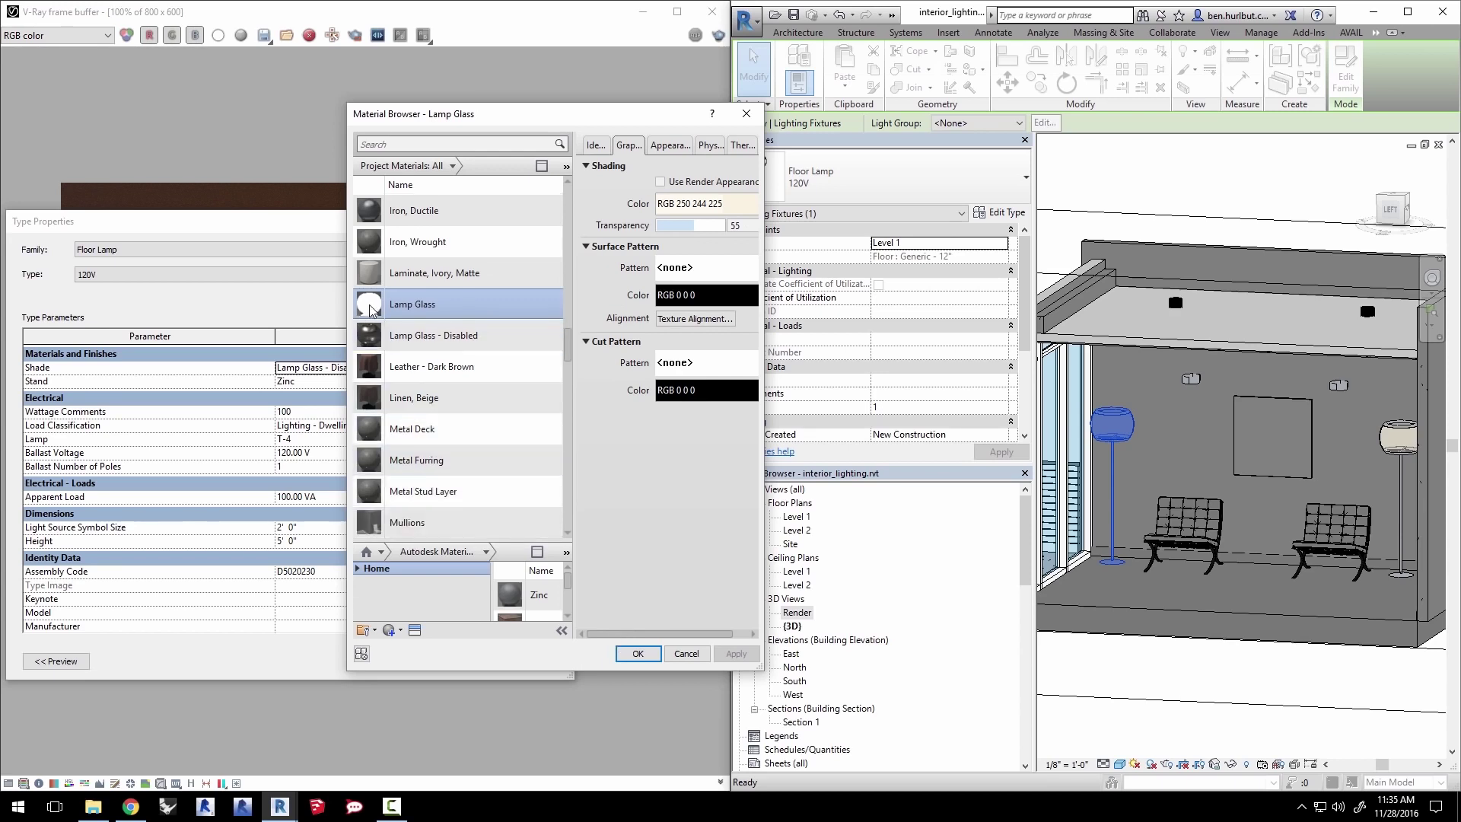
pyautogui.click(638, 656)
# Confirm the floor lamp type changes and start an interactive V-Ray RT render.
pyautogui.click(402, 663)
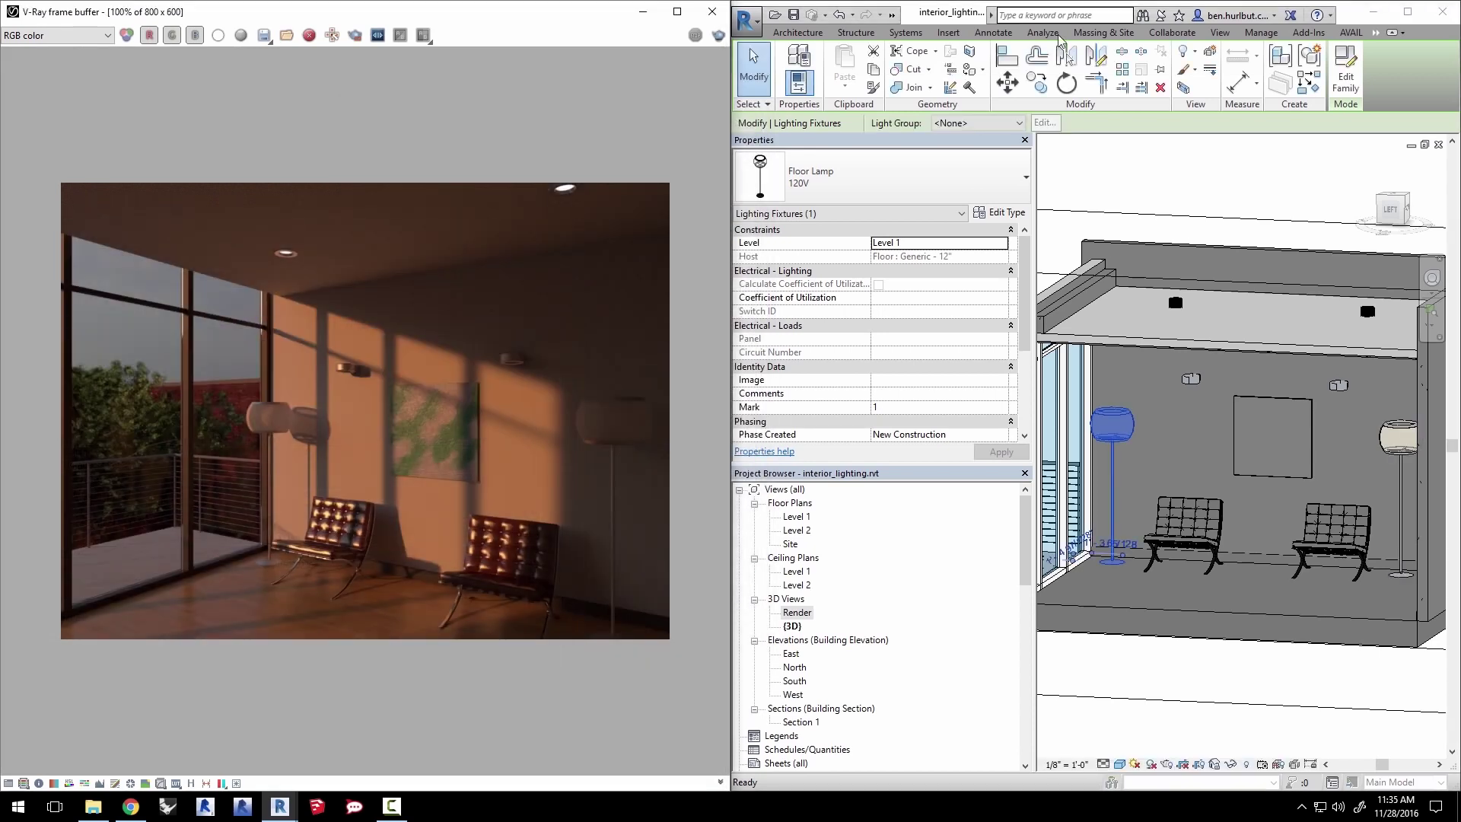
pyautogui.click(1376, 32)
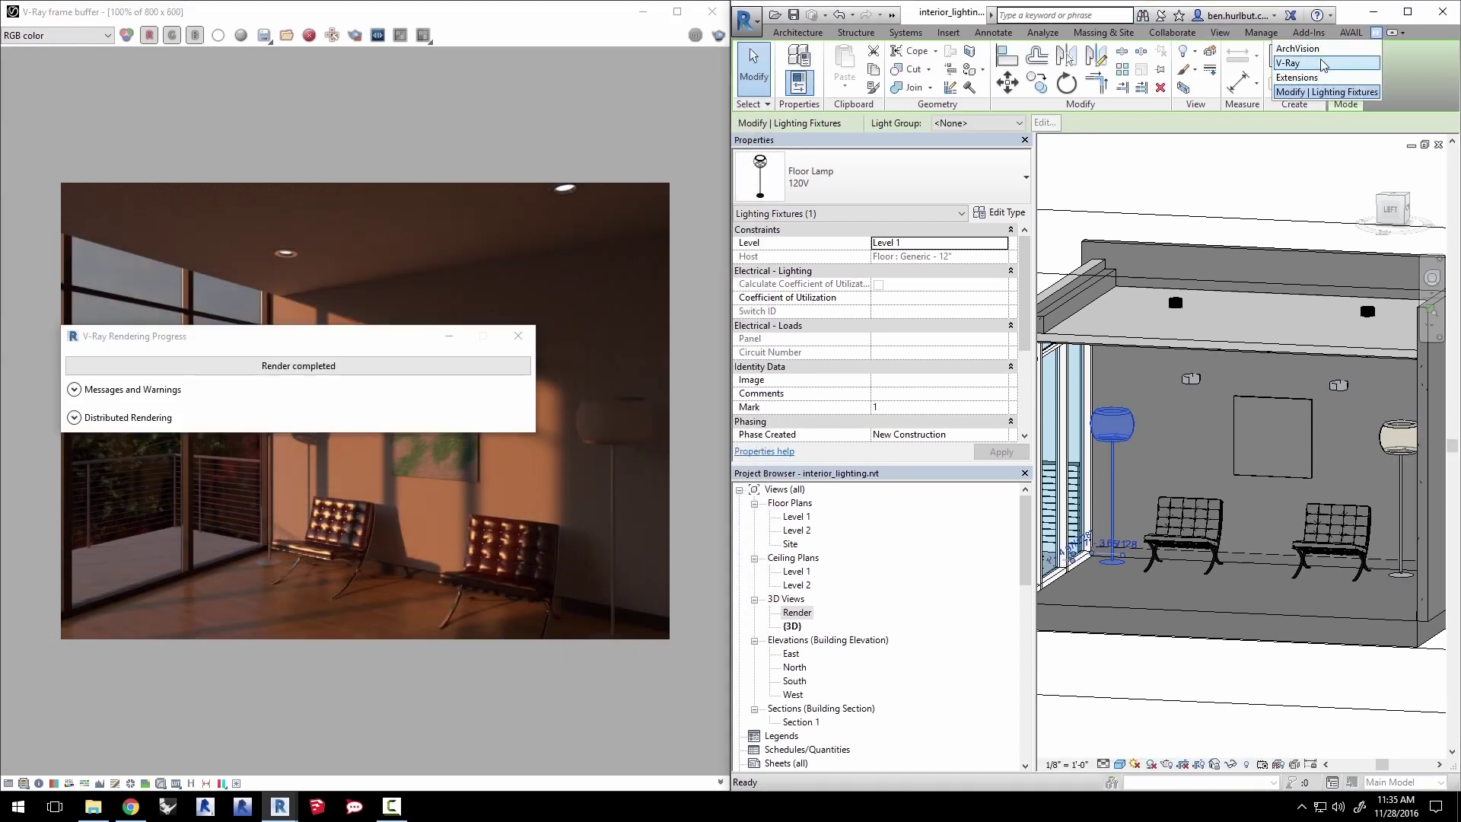
pyautogui.click(1305, 91)
pyautogui.click(822, 67)
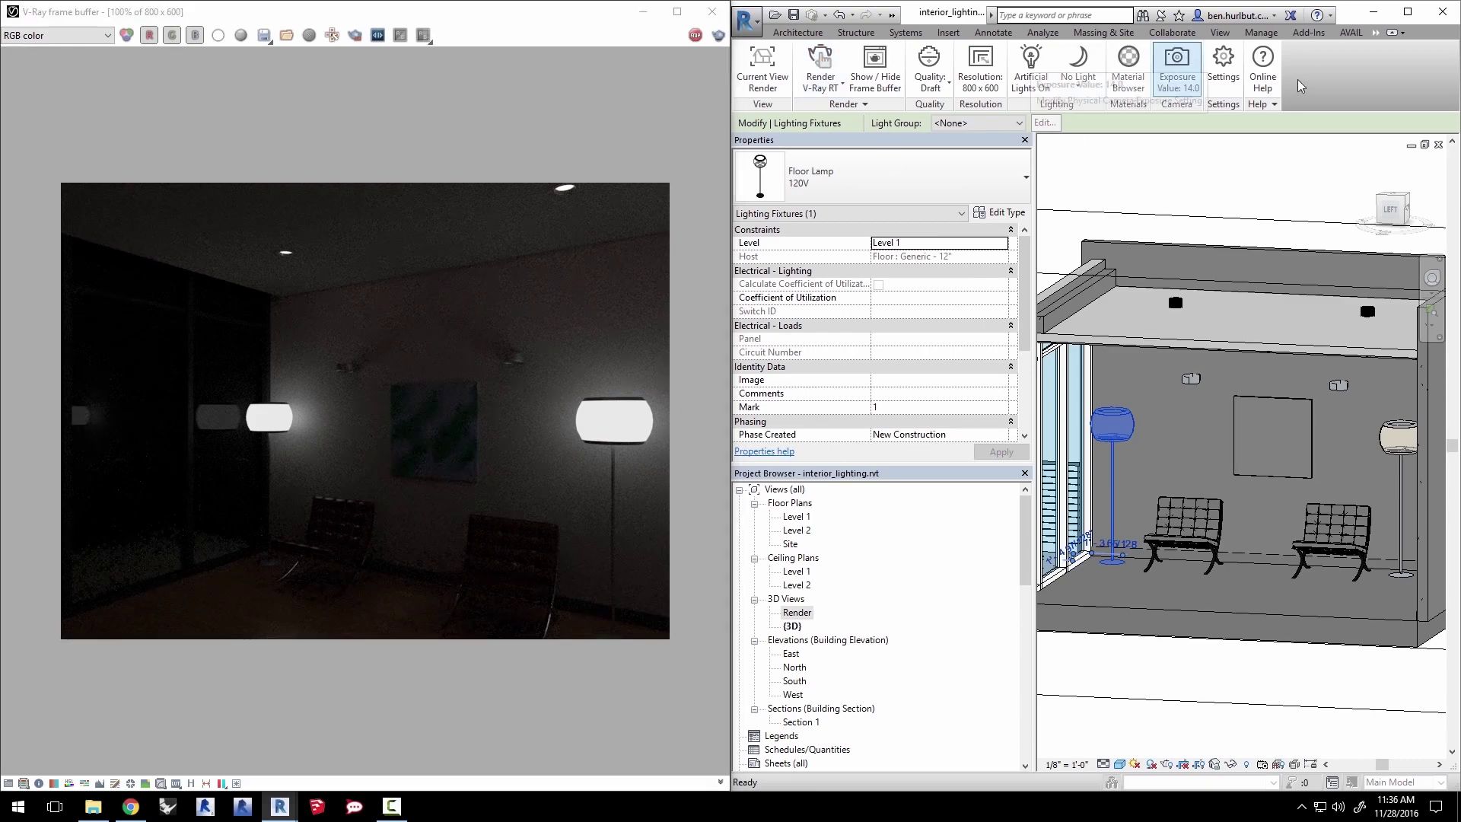
# Lower the V-Ray camera exposure to about 8 EV (Bright Interior).
pyautogui.click(1178, 65)
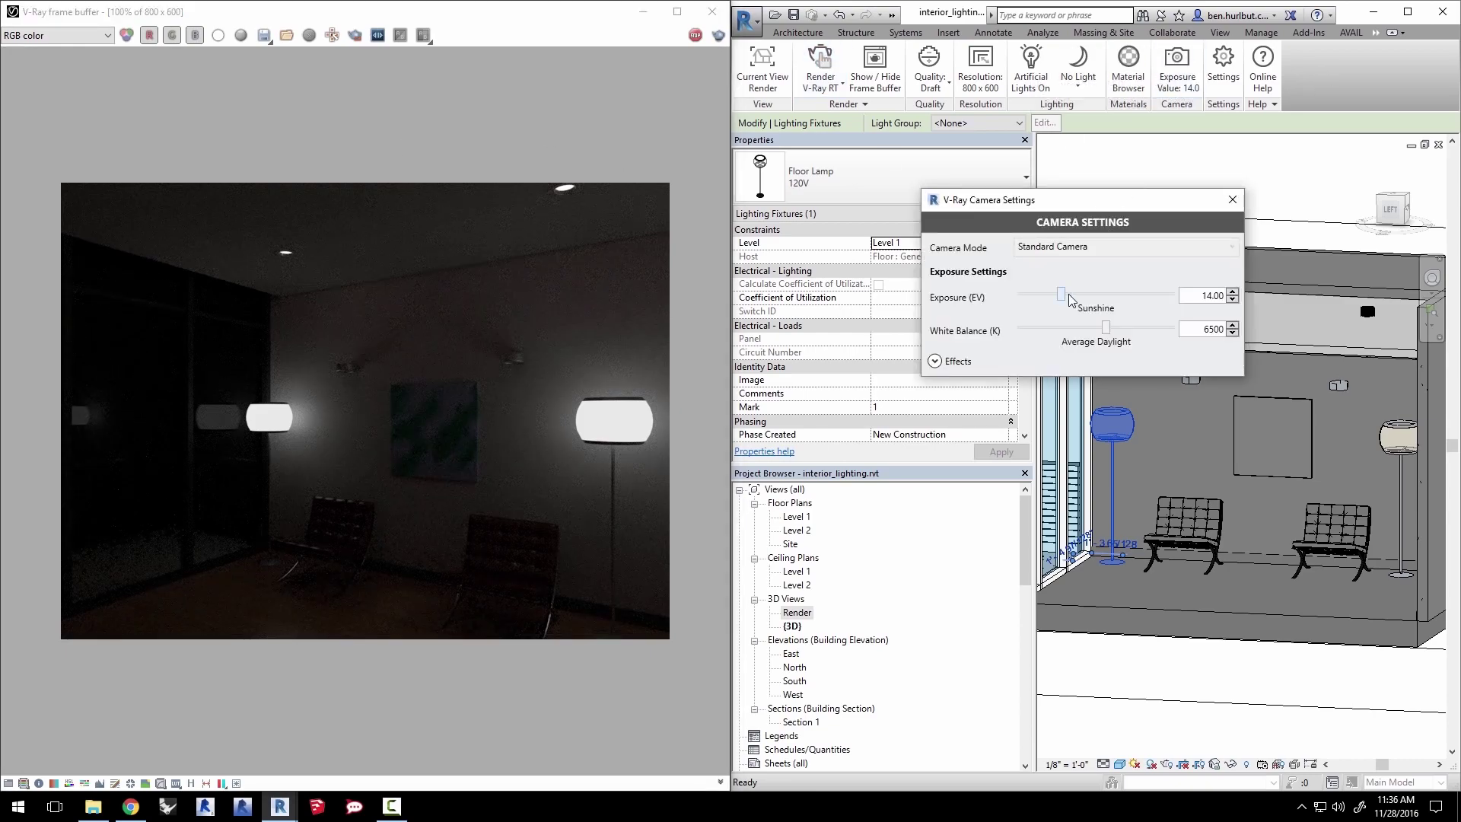
pyautogui.moveTo(1079, 301); pyautogui.dragTo(1086, 299)
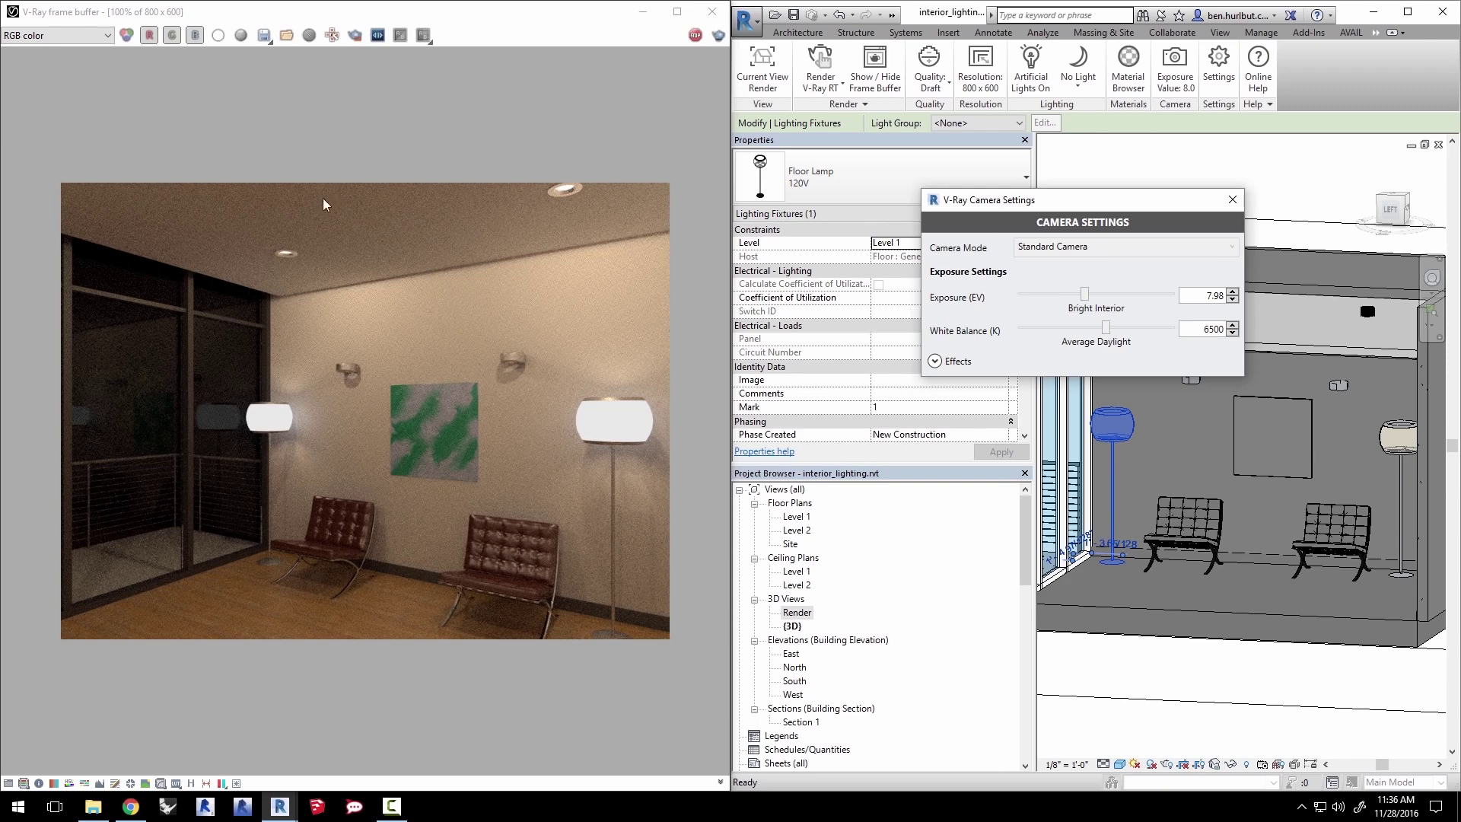
pyautogui.click(1233, 199)
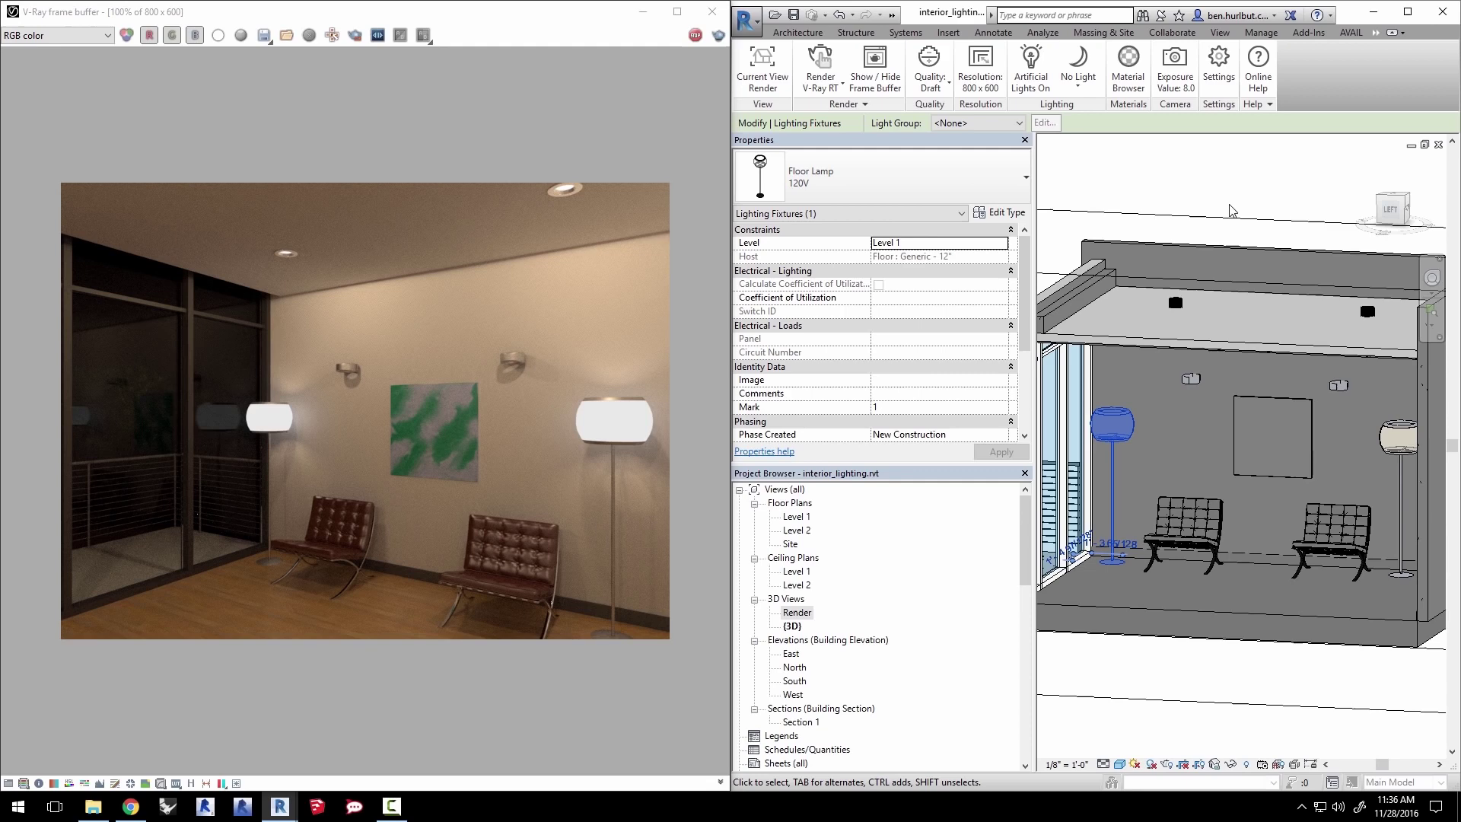
# Stop the interactive render and start a full production Render With V-Ray.
pyautogui.click(696, 35)
pyautogui.click(822, 84)
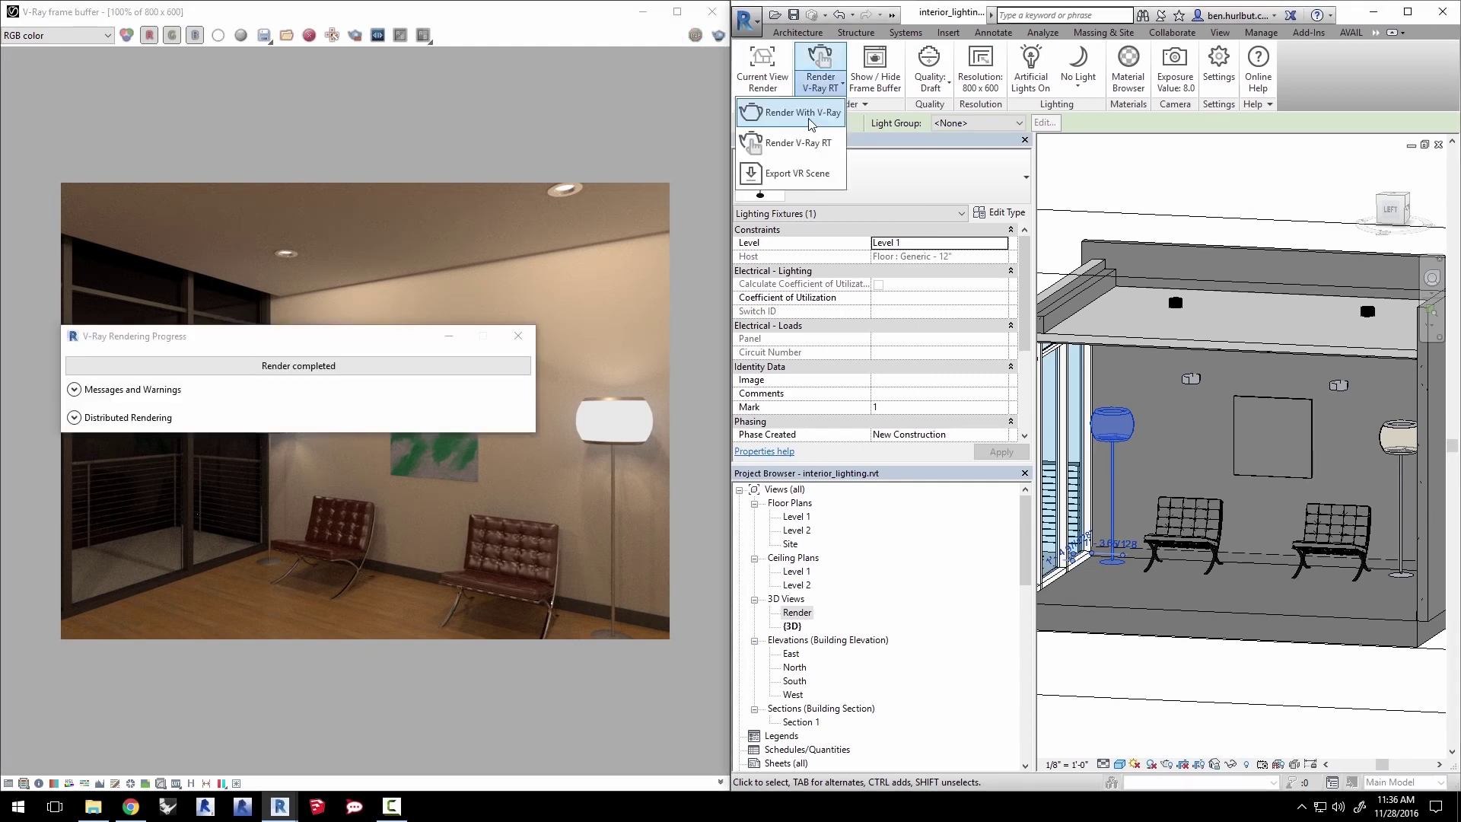
pyautogui.click(811, 121)
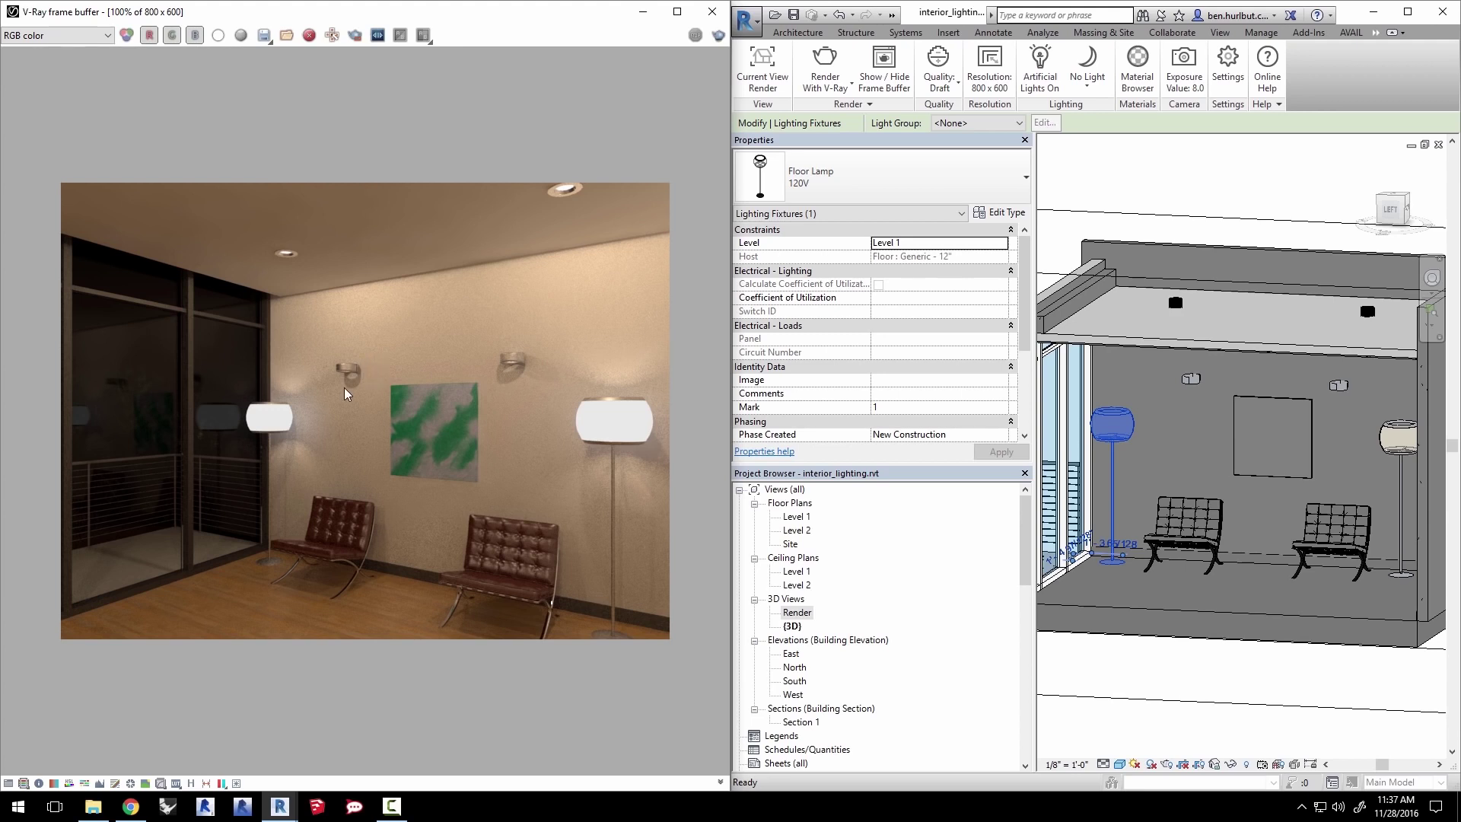
# Set the left wall sconce's Sconce Ring type Luminous Flux to 180 lm and apply it.
pyautogui.click(1190, 381)
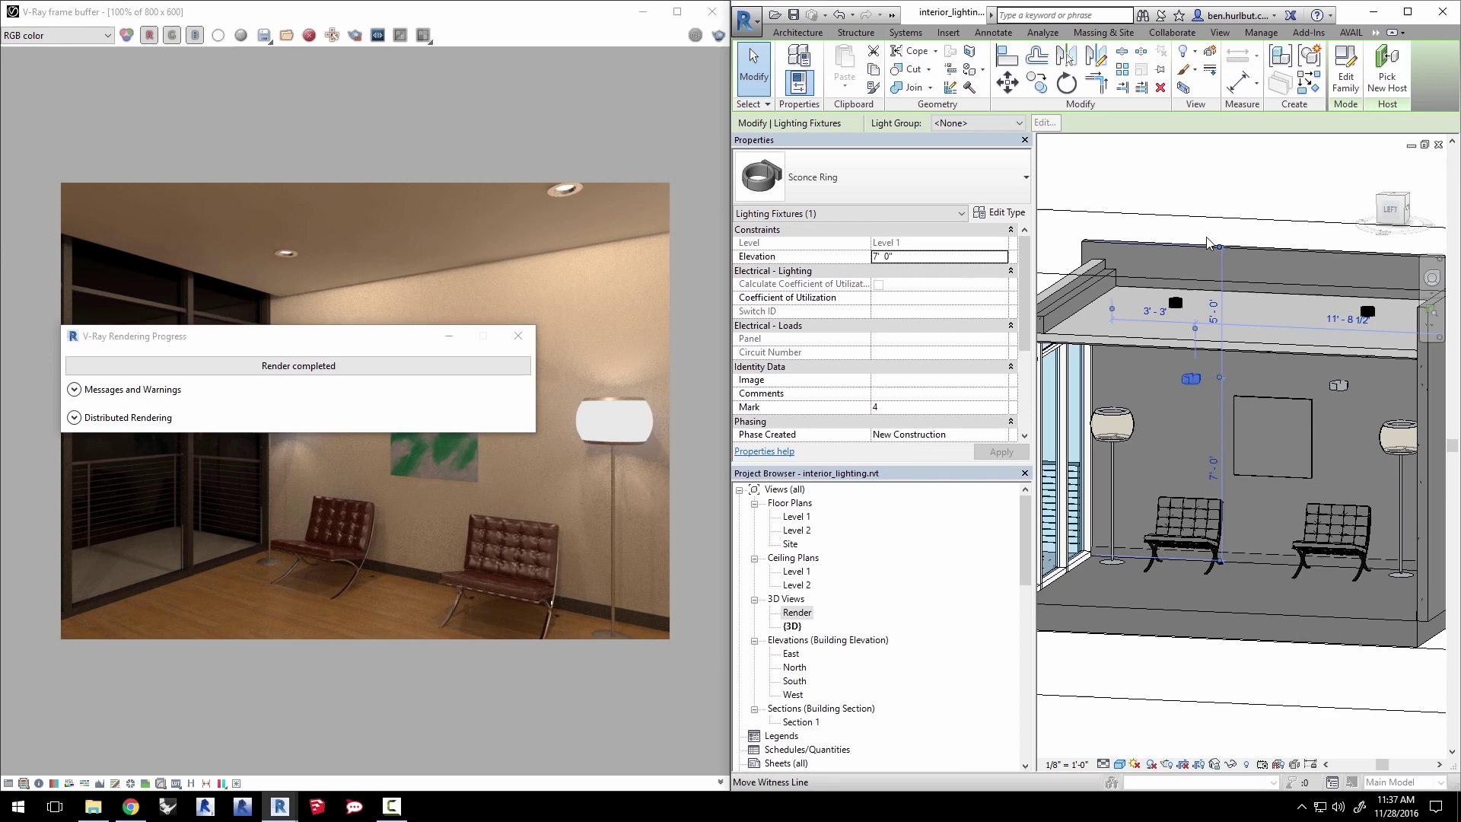
pyautogui.click(1003, 213)
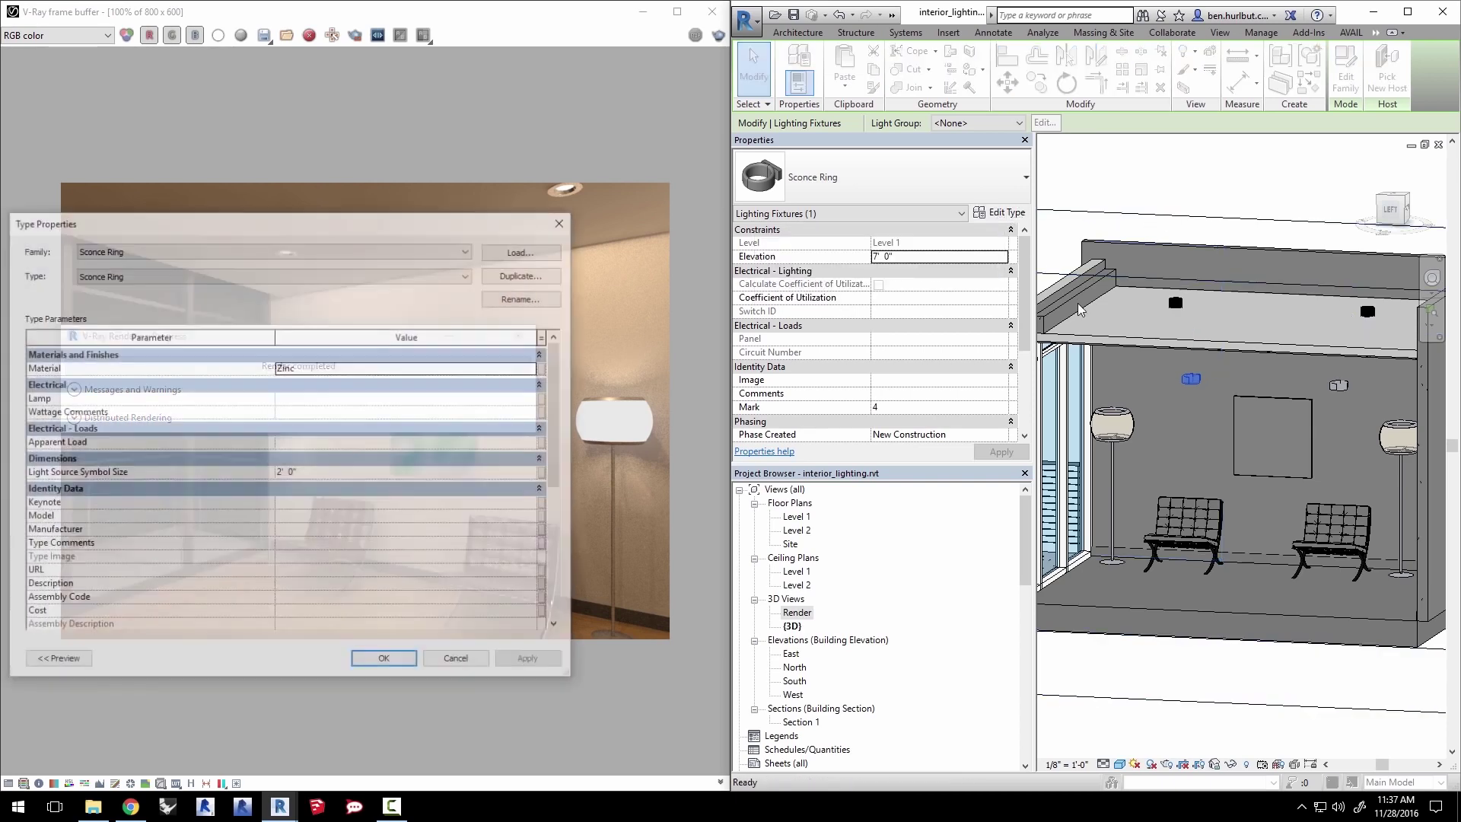
pyautogui.moveTo(449, 231); pyautogui.dragTo(986, 129)
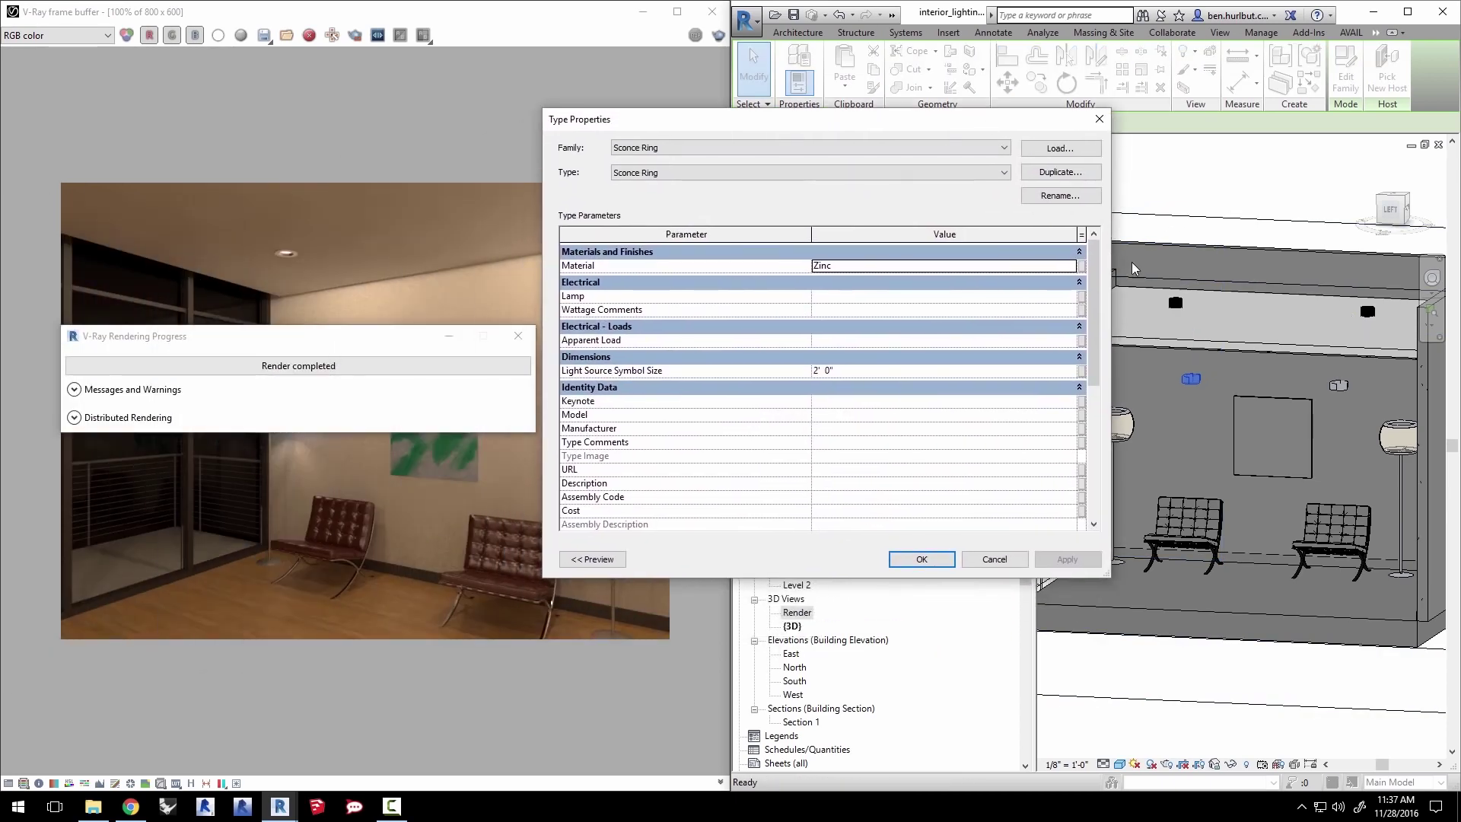
pyautogui.moveTo(1096, 295); pyautogui.dragTo(1099, 424)
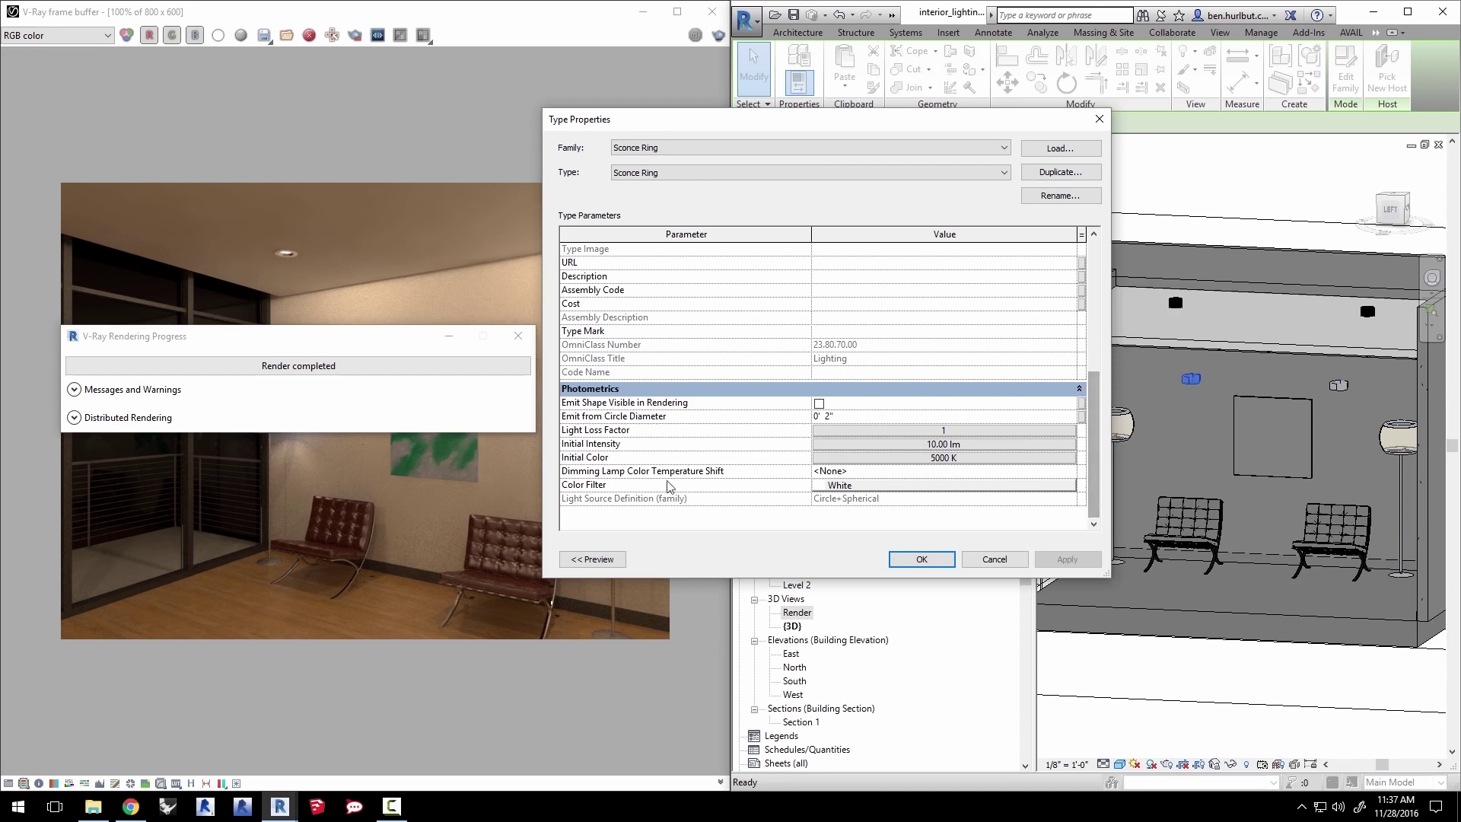
pyautogui.click(948, 446)
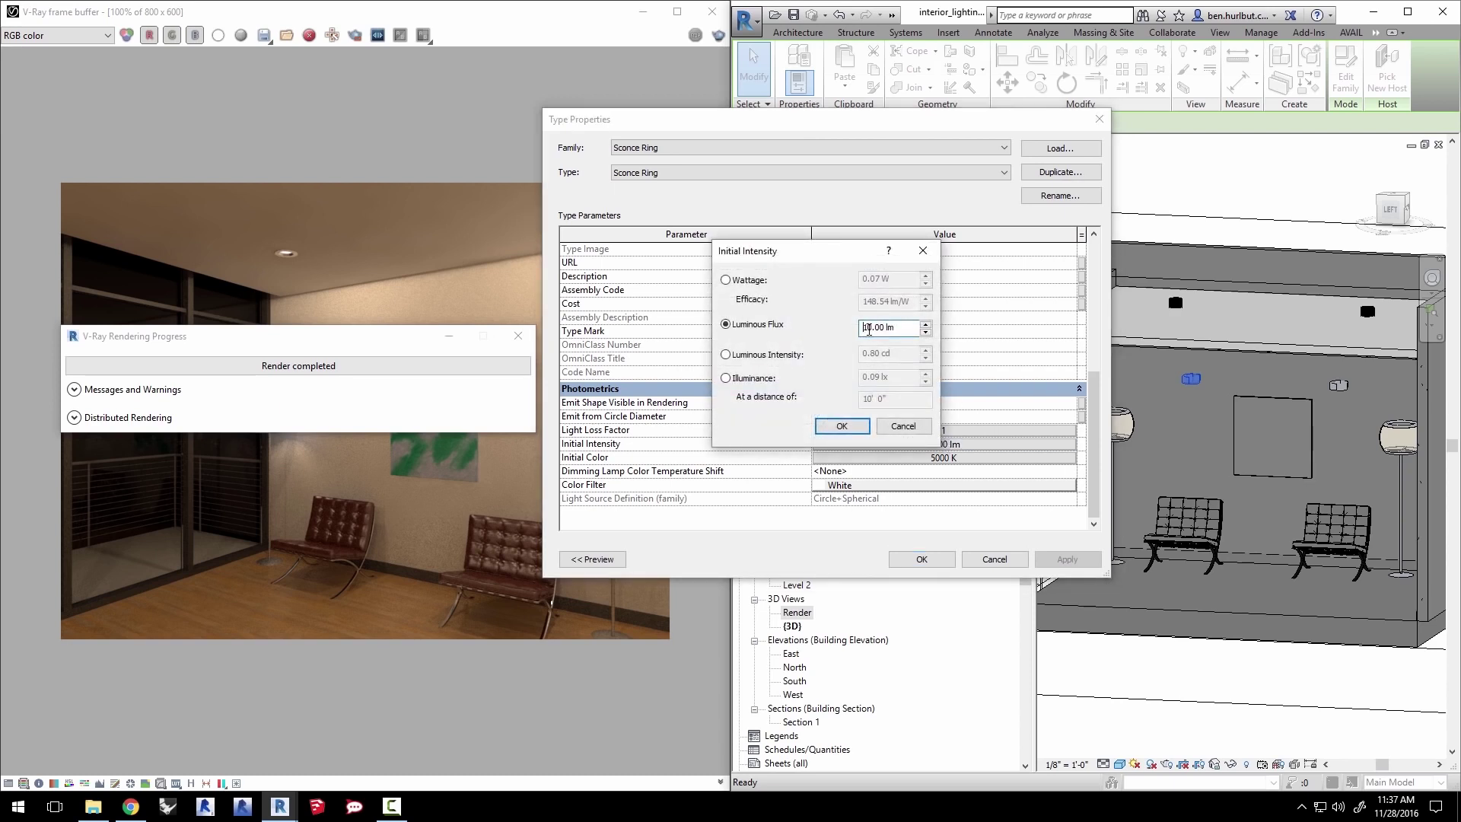
pyautogui.moveTo(868, 327); pyautogui.dragTo(859, 327)
pyautogui.write('18')
pyautogui.click(824, 426)
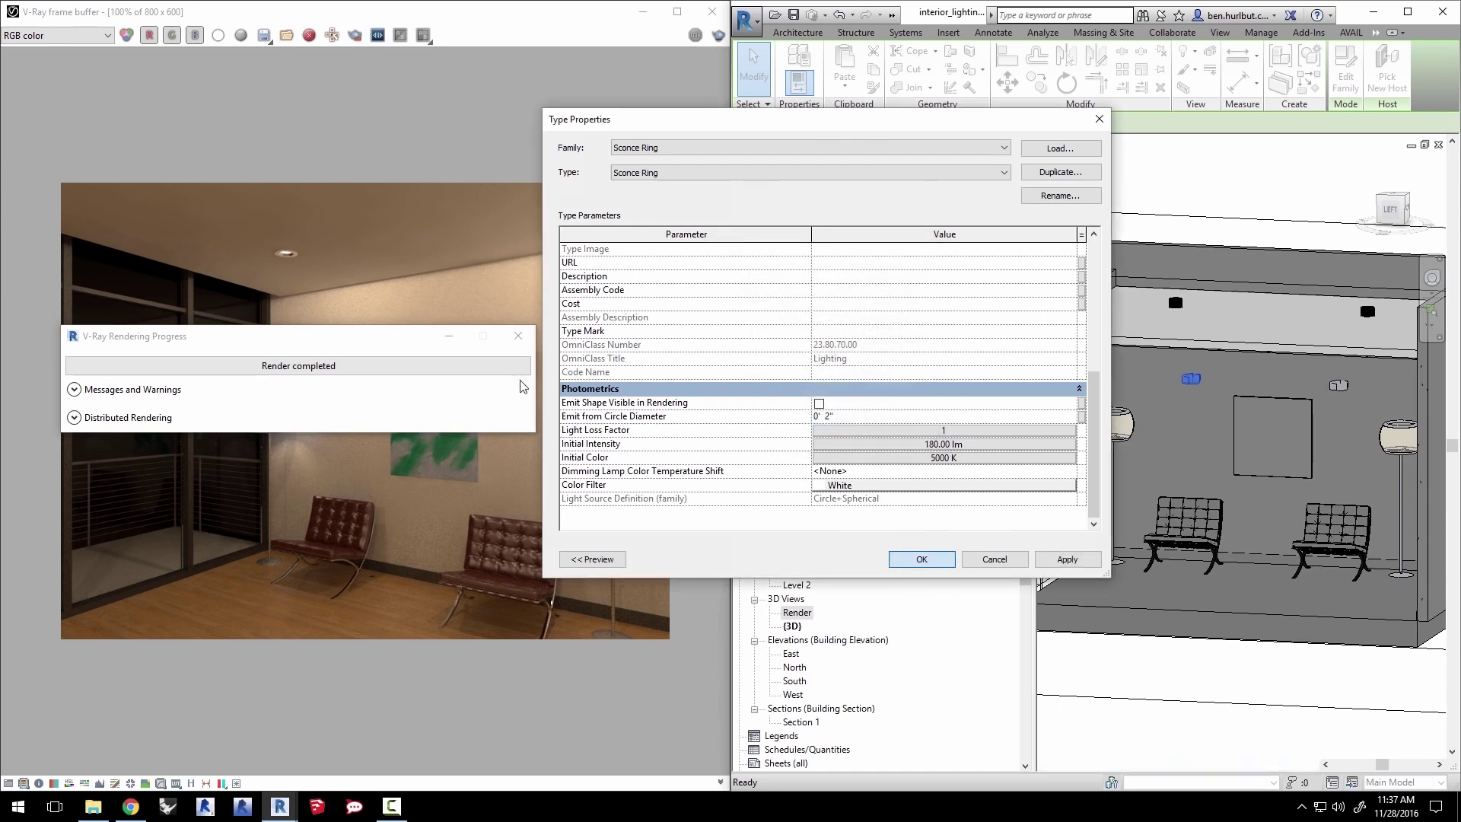
pyautogui.press('Return')
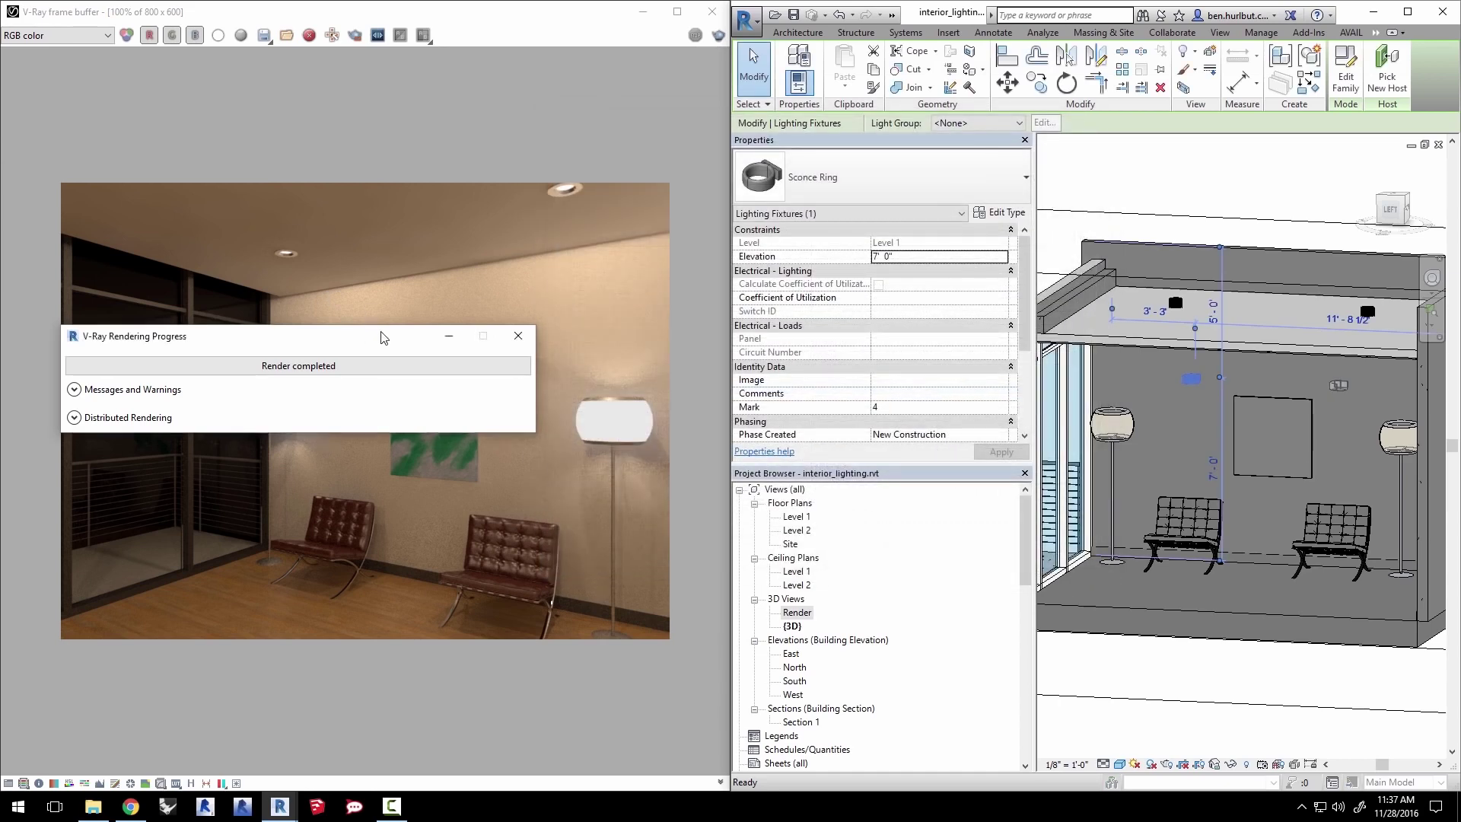
# Draw a region render box around the left wall sconce and re-render it with V-Ray.
pyautogui.moveTo(386, 339); pyautogui.dragTo(586, 576)
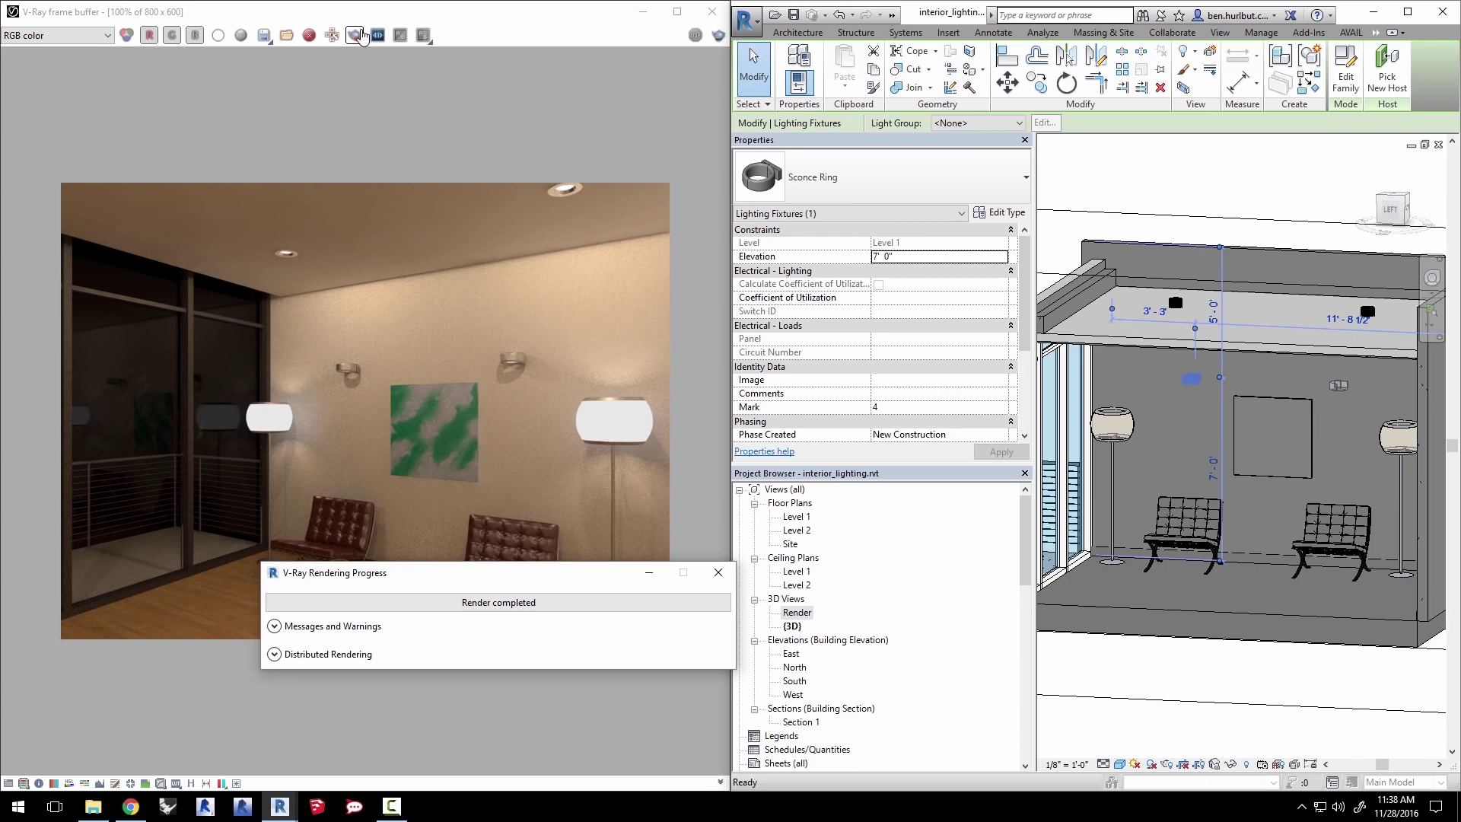
pyautogui.click(362, 36)
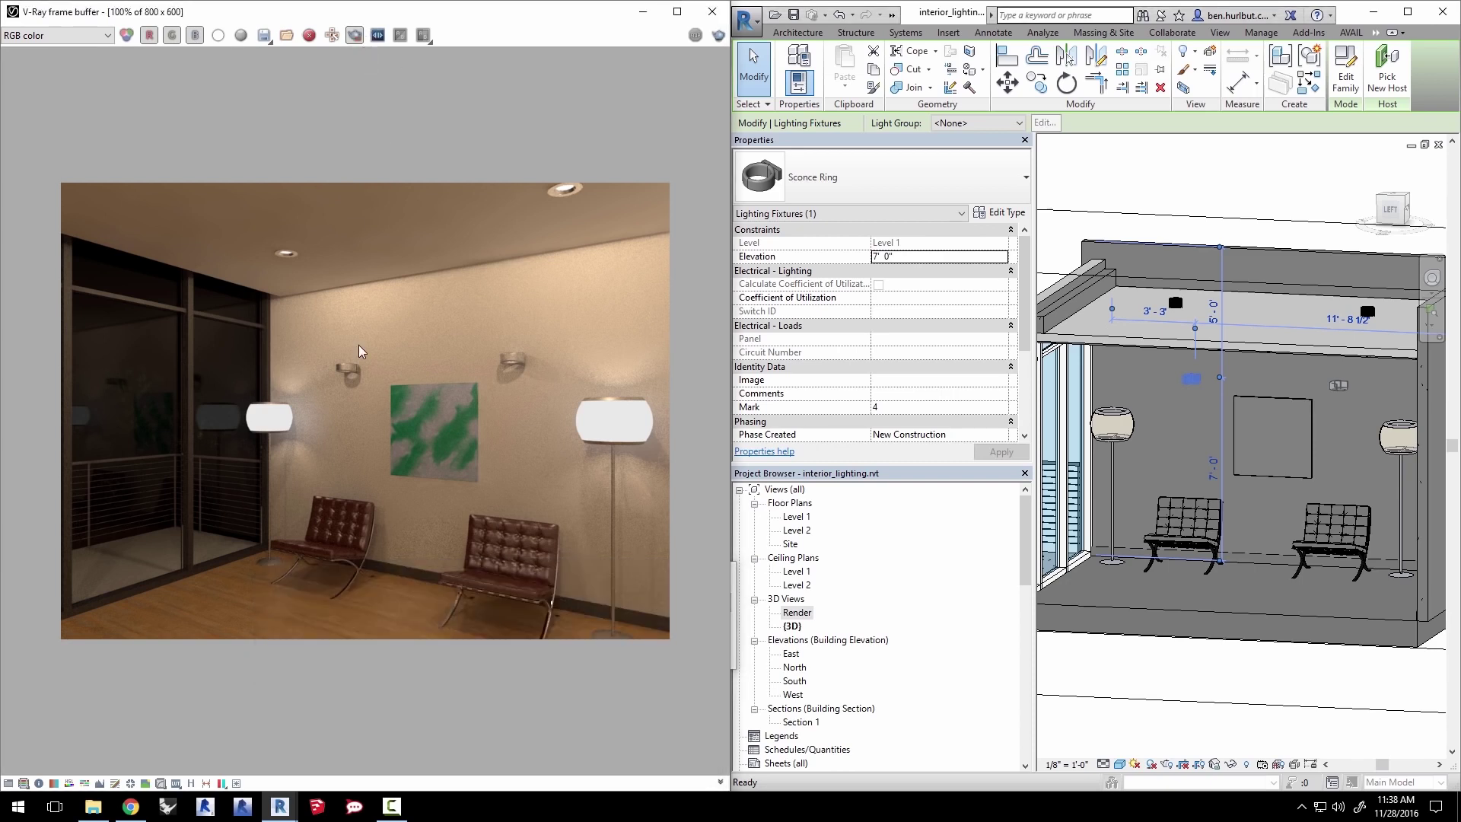
pyautogui.moveTo(381, 399); pyautogui.dragTo(381, 403)
pyautogui.click(1376, 33)
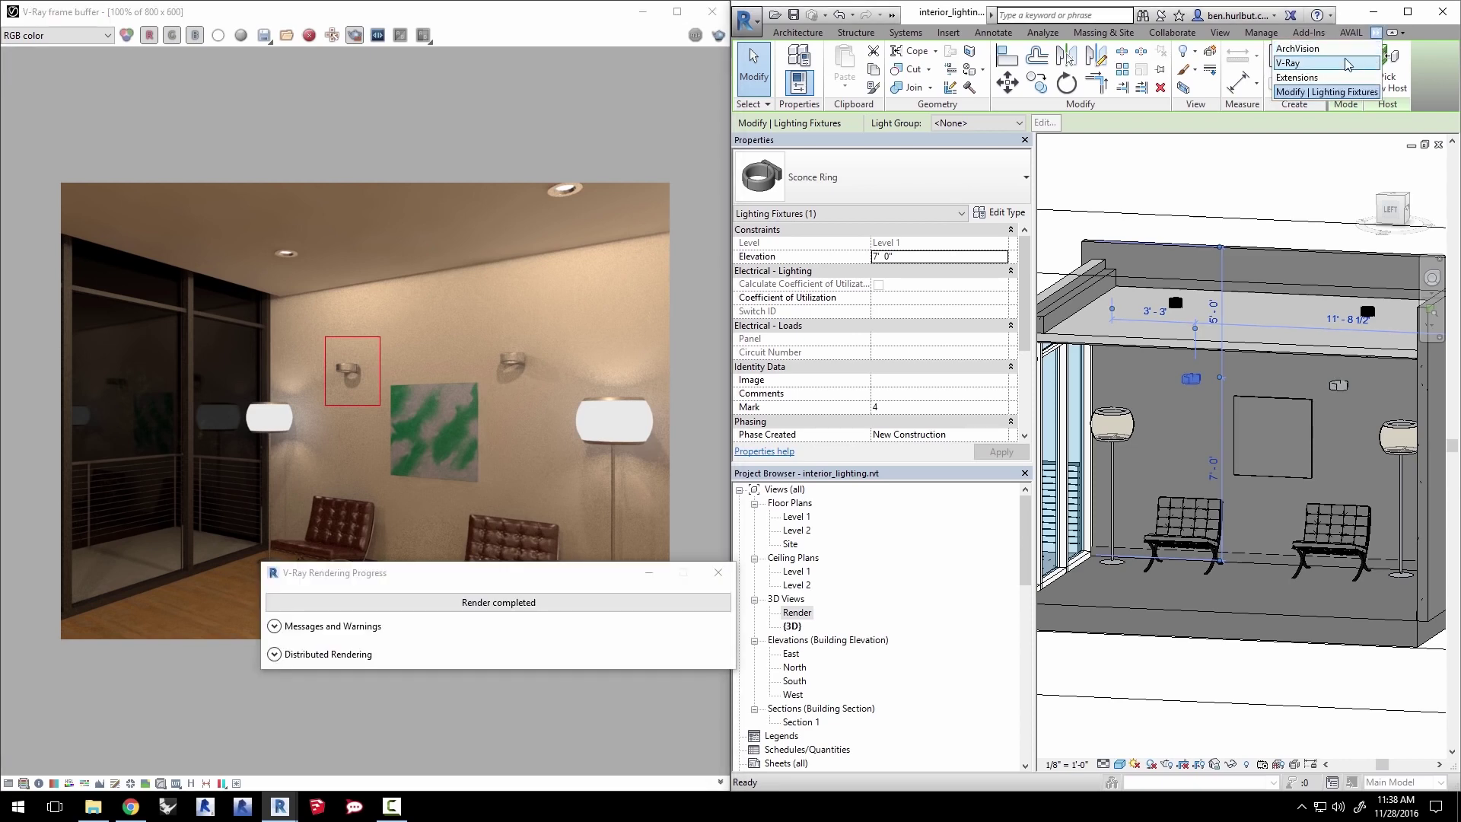
pyautogui.click(1339, 72)
pyautogui.click(825, 67)
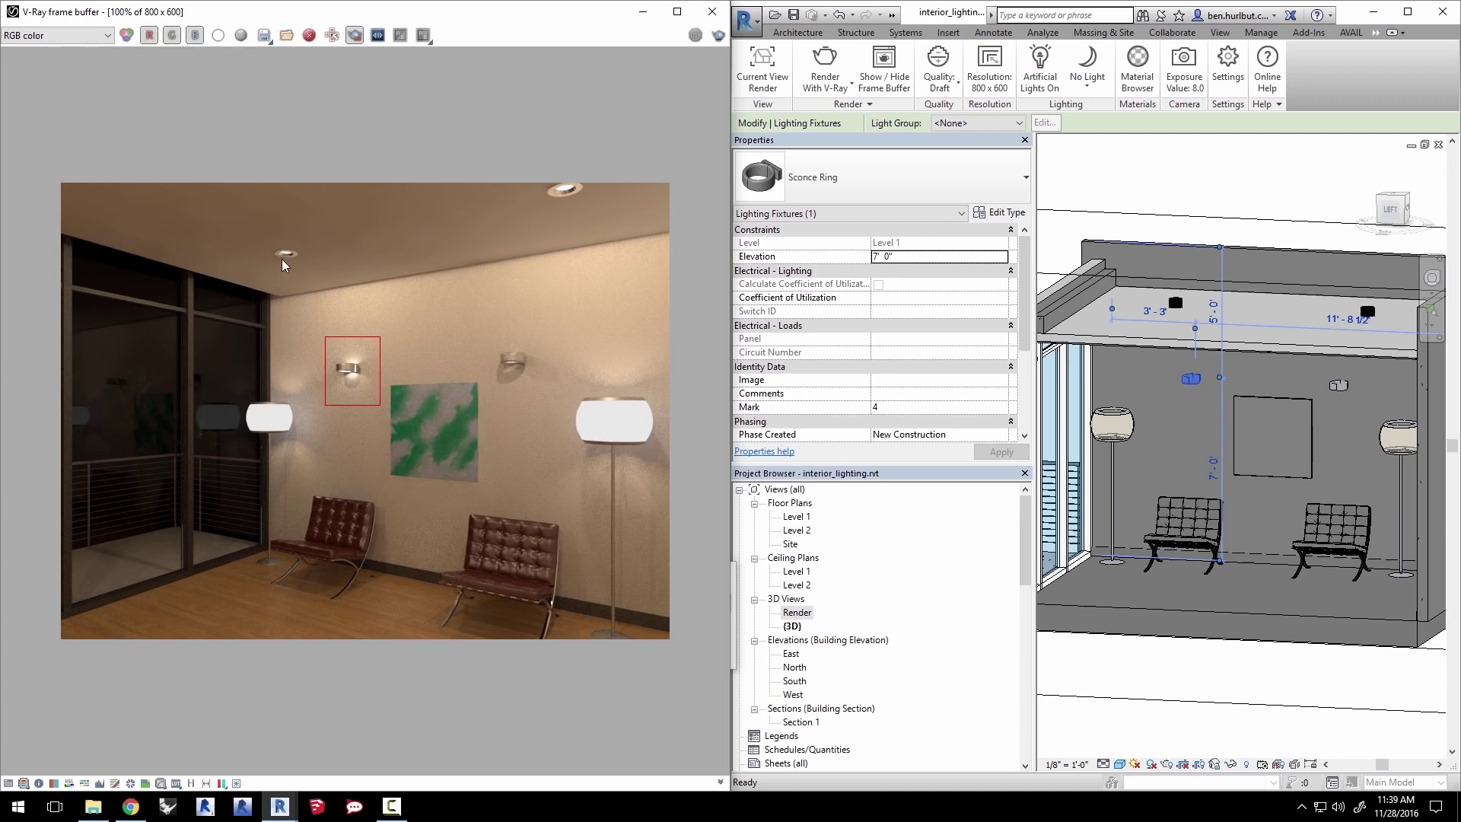
# Zoom the frame buffer image to 200% to inspect the lit sconce.
pyautogui.scroll(1, 290, 427)
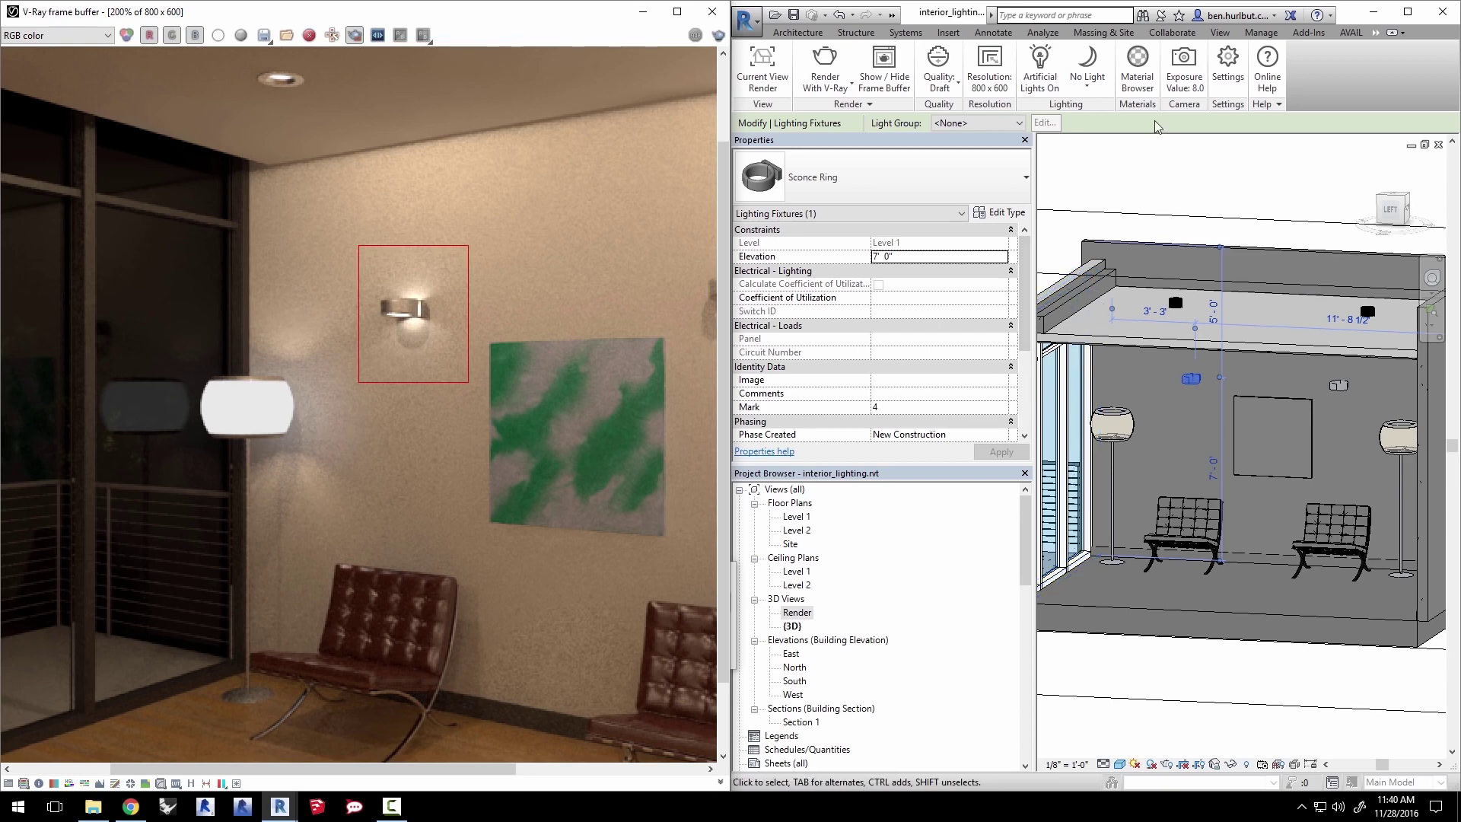
# Filter materials for 'lamp' and map Lamp Glass to Desktop\interior_lighting\emitter_material.vrmat.
pyautogui.click(1153, 67)
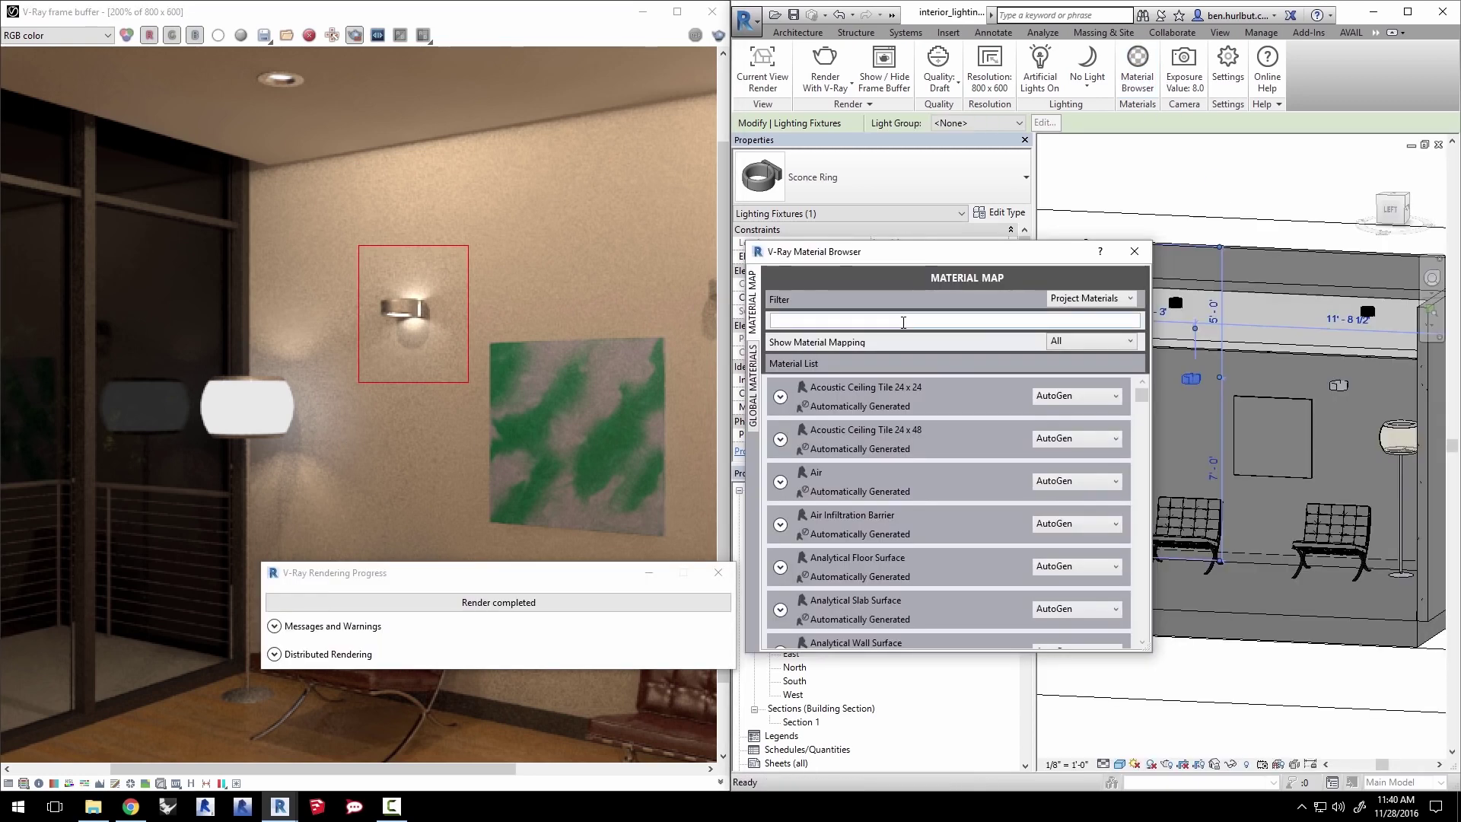
pyautogui.write('lamp')
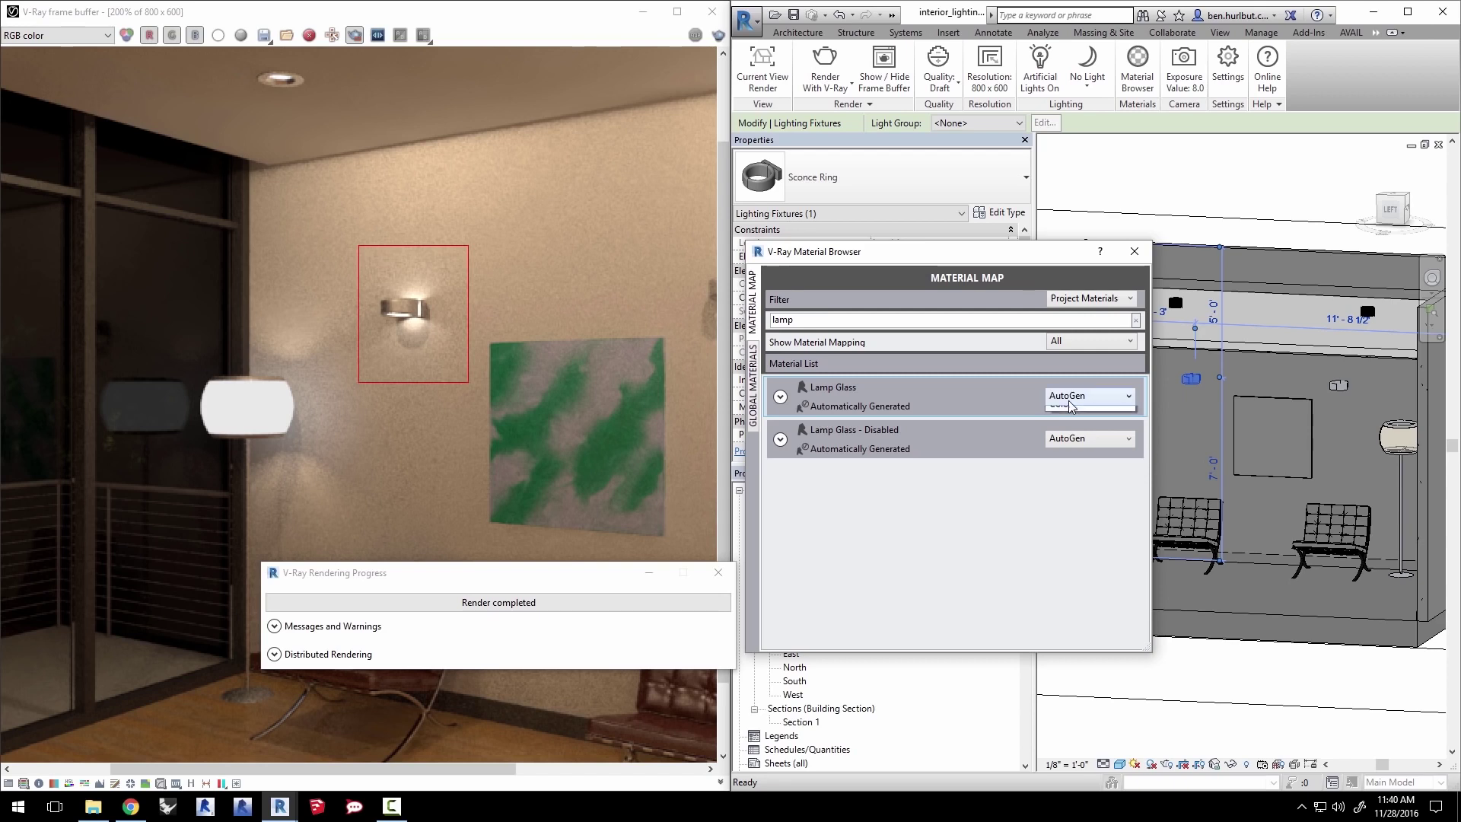
pyautogui.click(1069, 401)
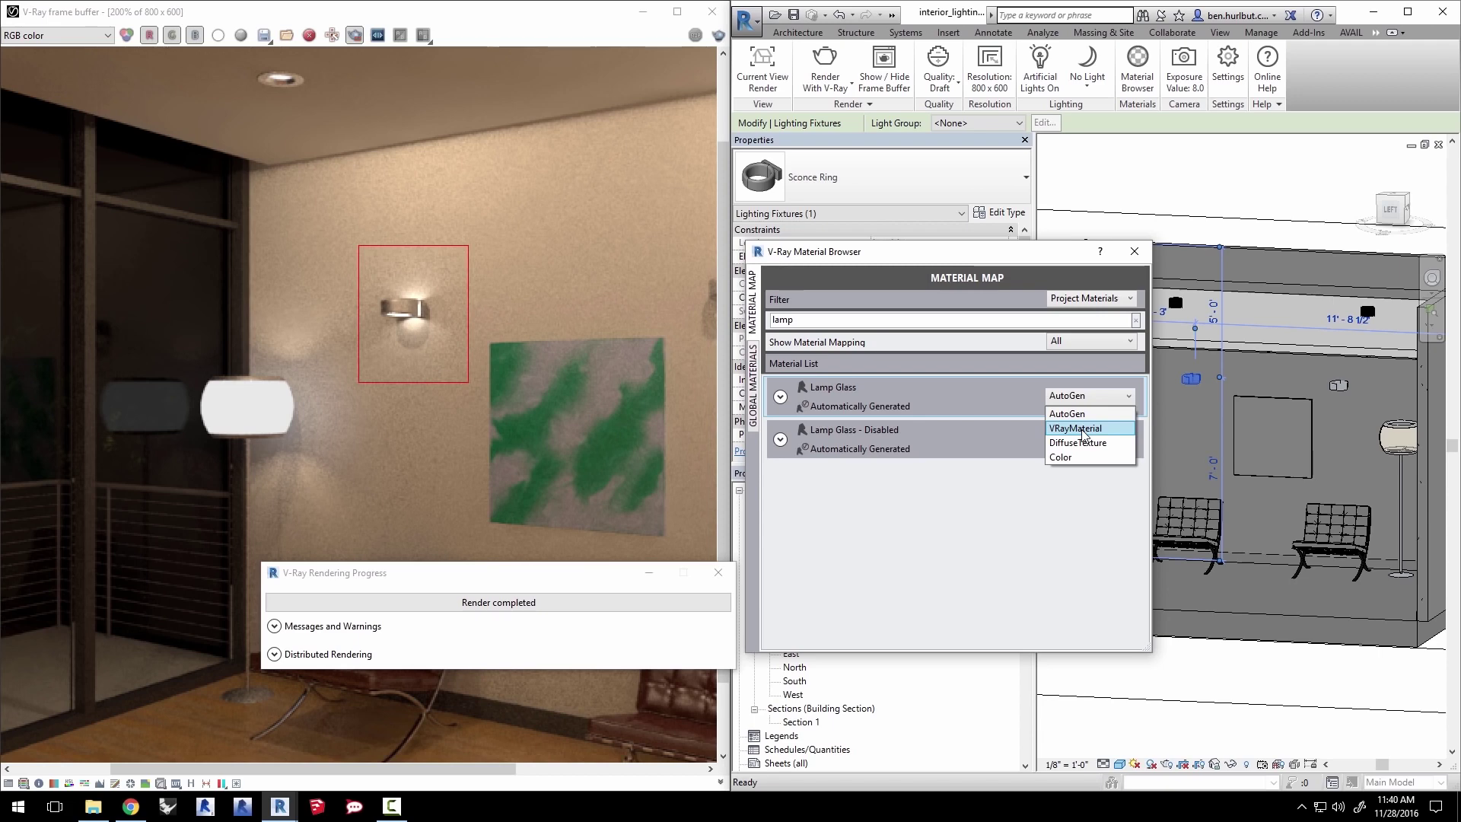
pyautogui.click(1084, 430)
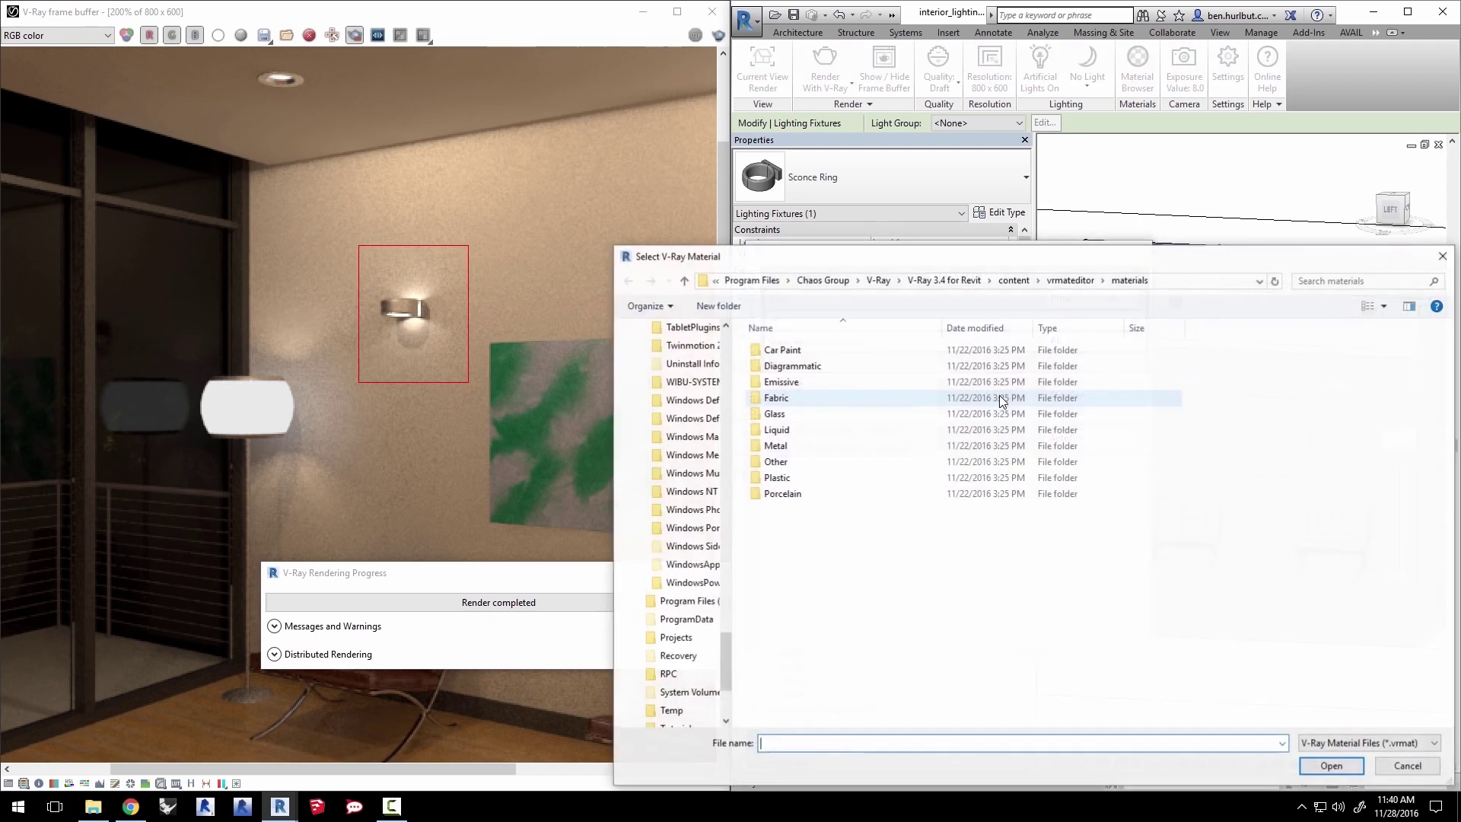
pyautogui.scroll(12, 689, 426)
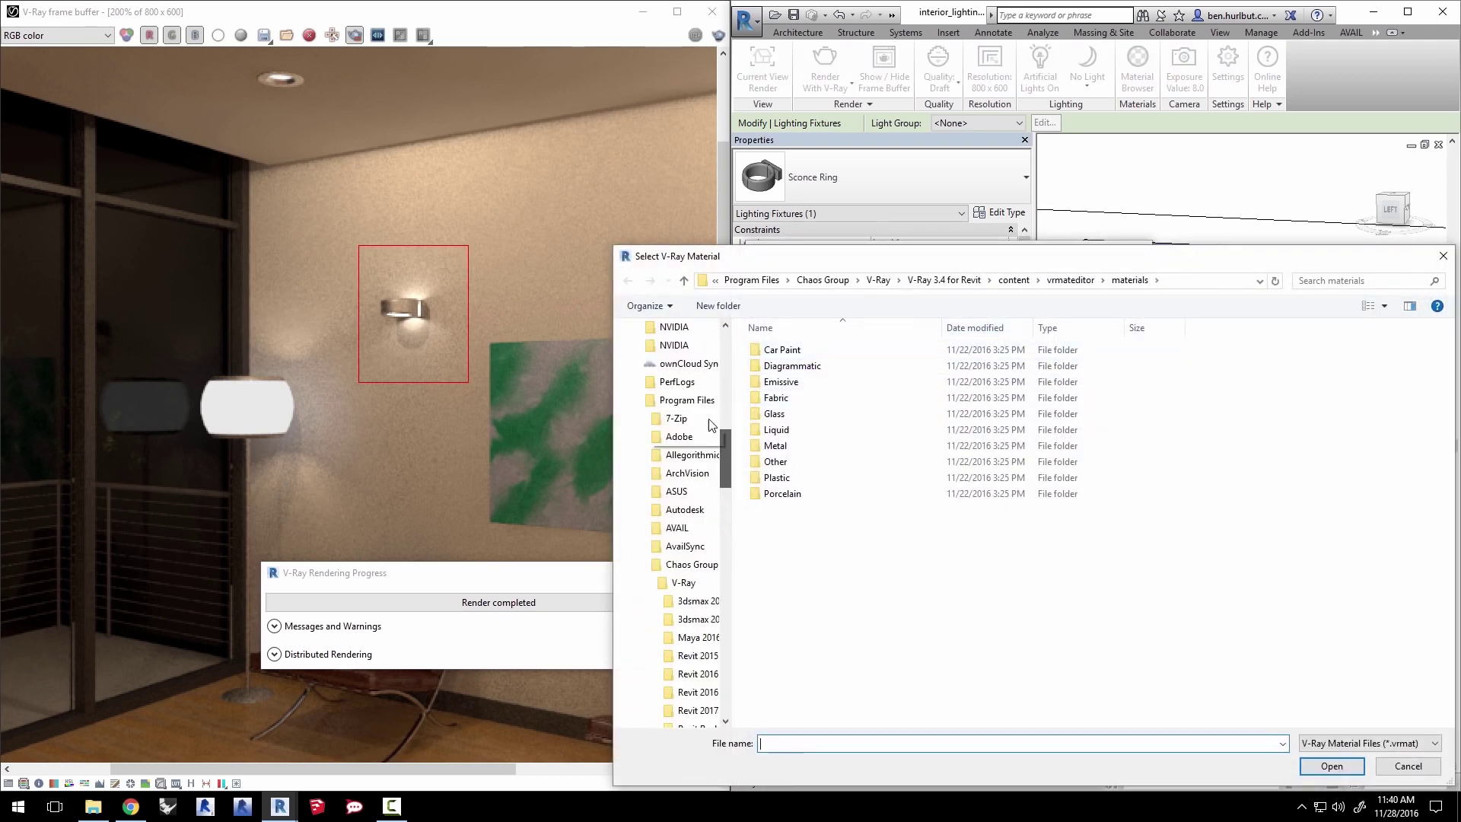
pyautogui.click(670, 437)
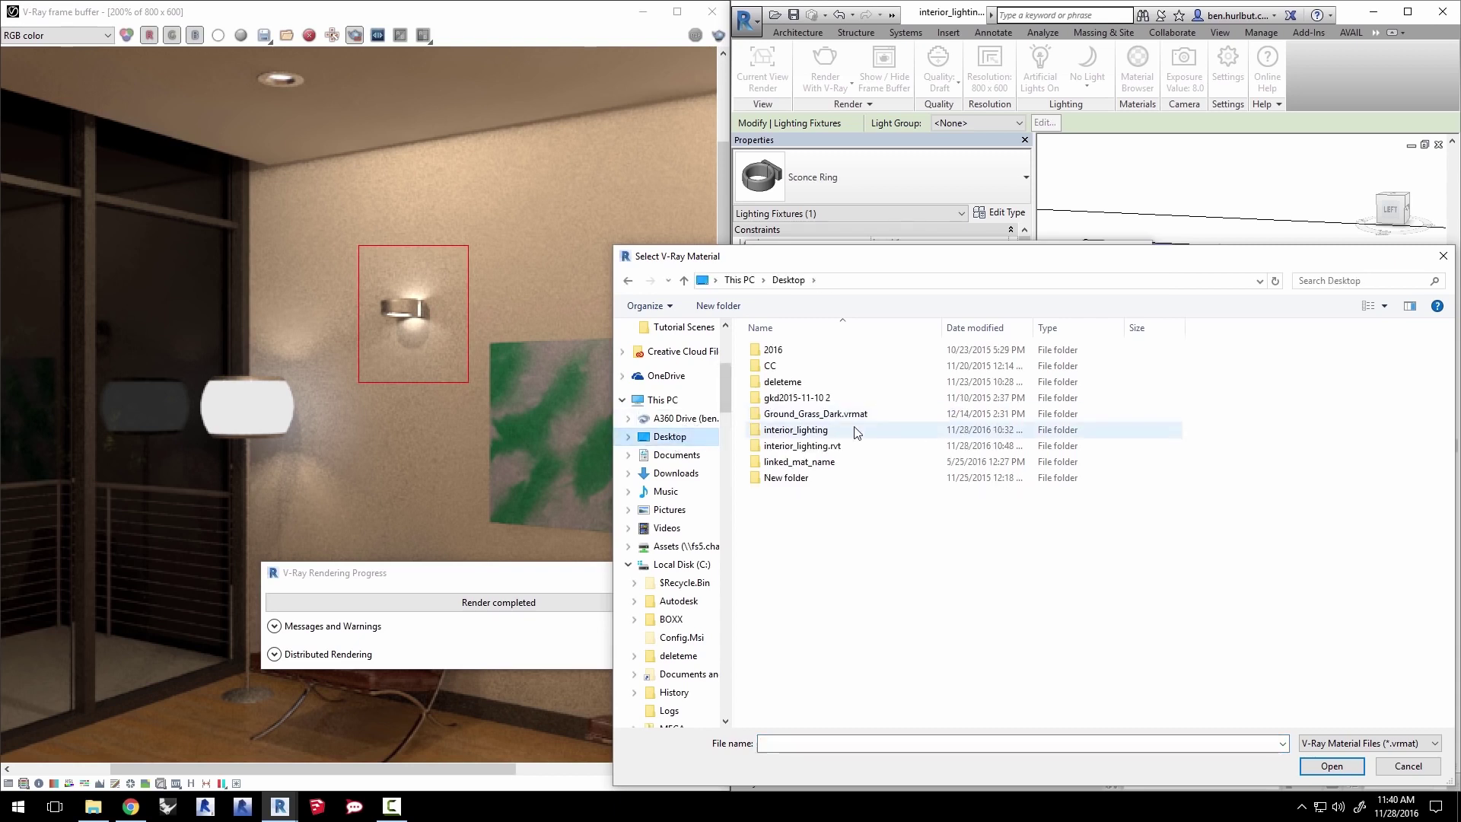
pyautogui.doubleClick(818, 430)
pyautogui.click(796, 351)
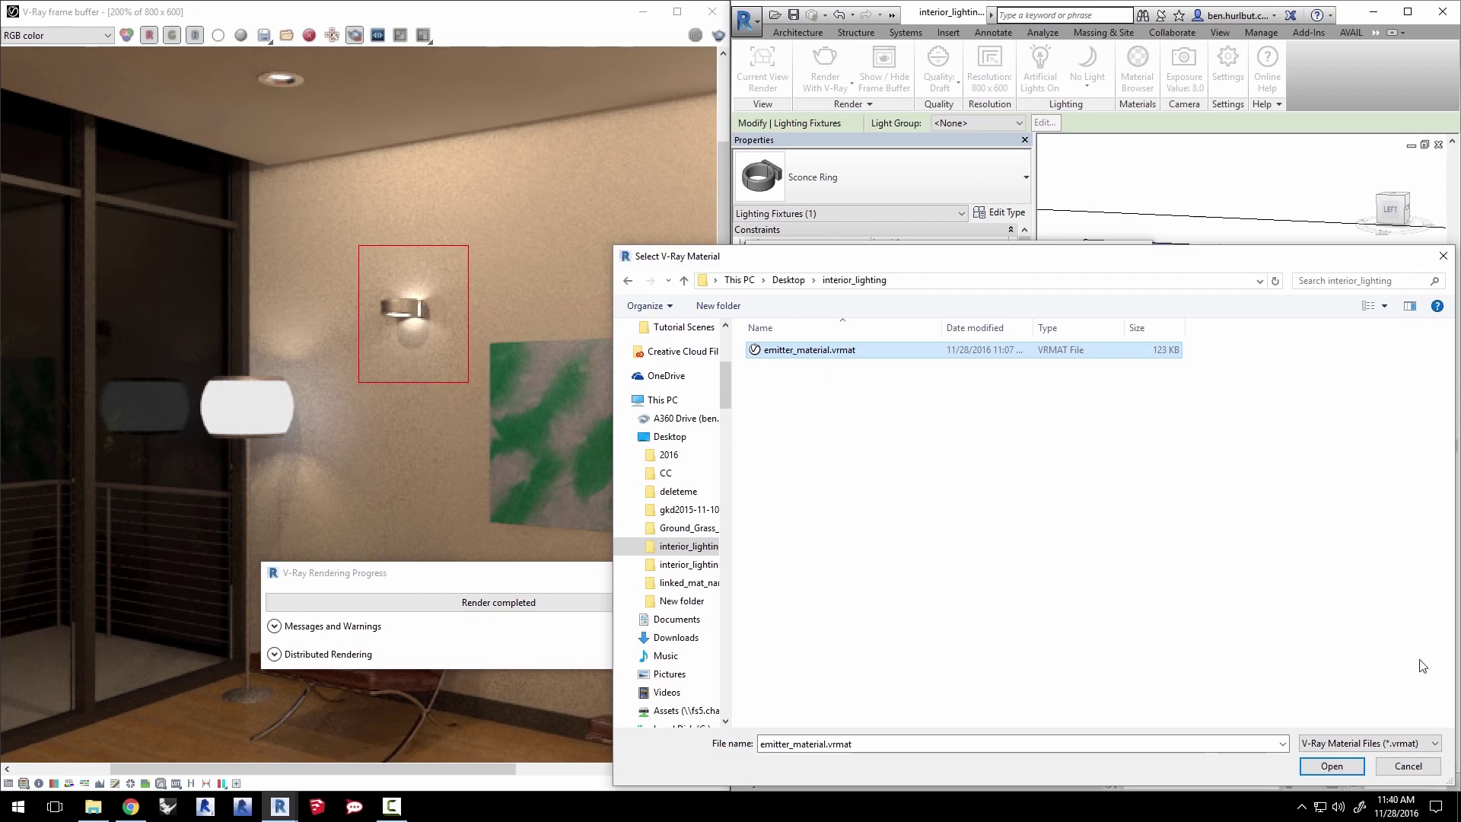
pyautogui.click(1347, 765)
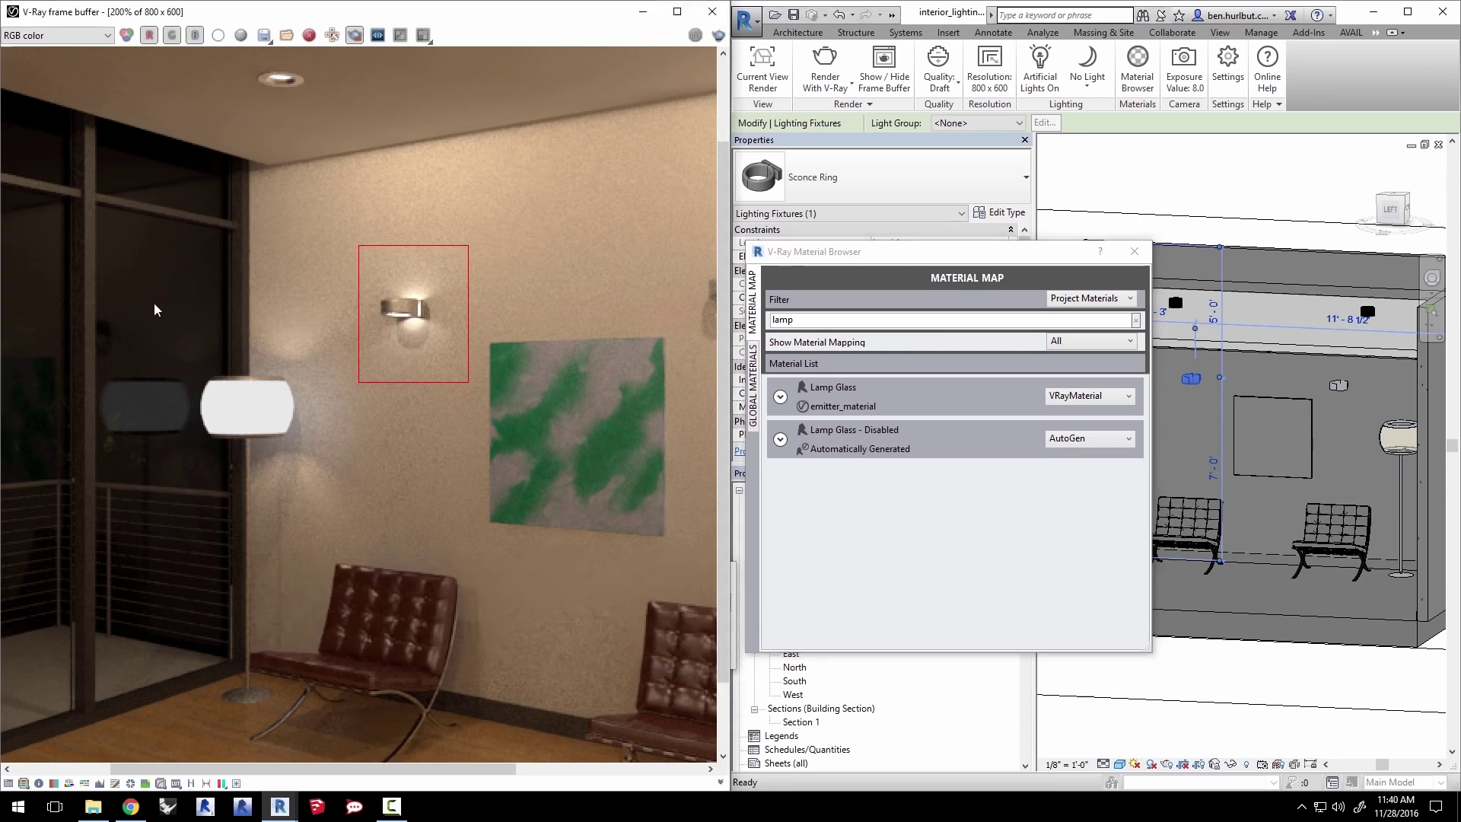
# Draw a render region around the floor lamp and re-render it.
pyautogui.moveTo(154, 304); pyautogui.dragTo(371, 536)
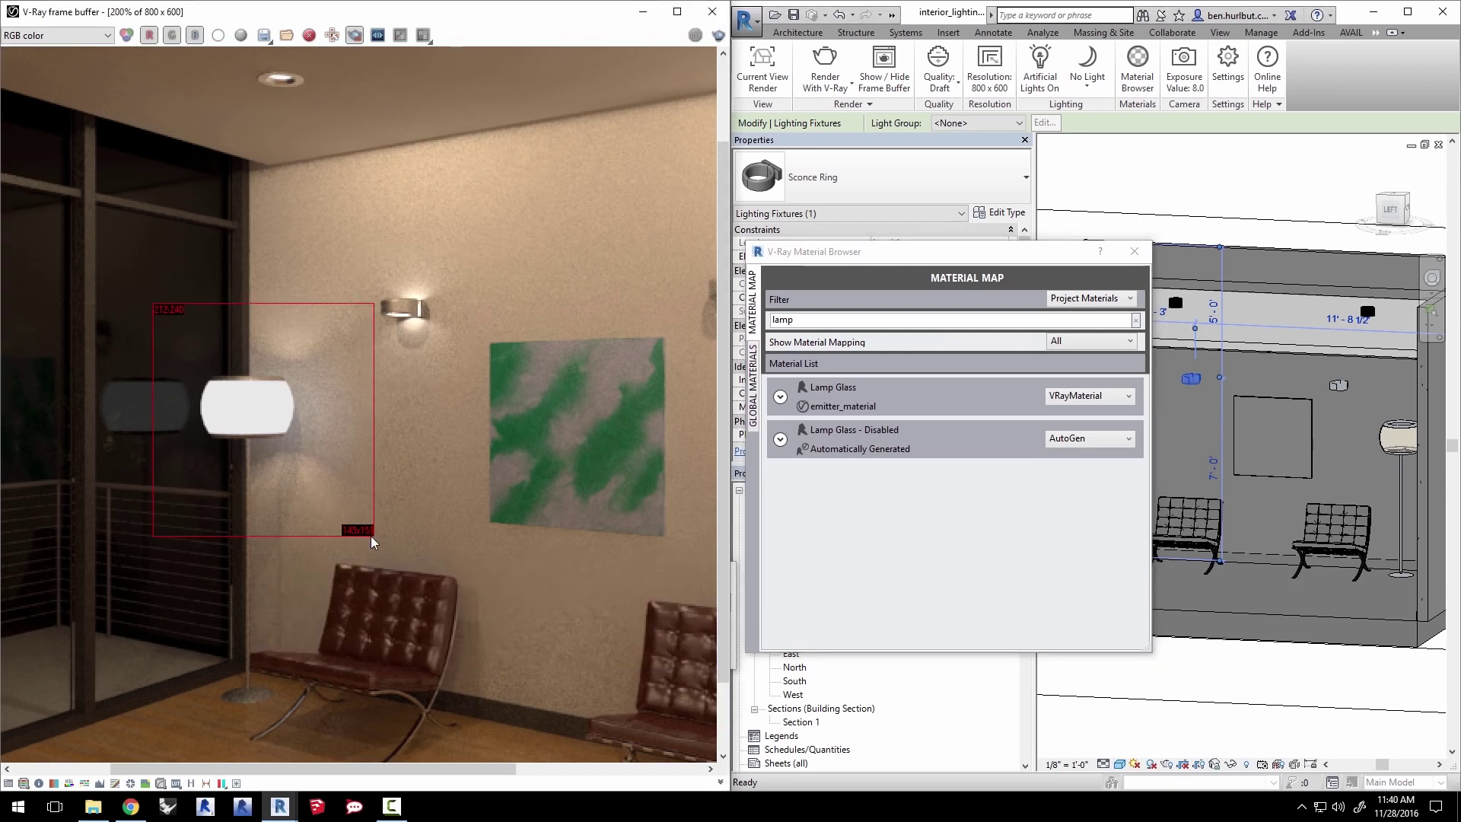
pyautogui.moveTo(371, 536); pyautogui.dragTo(368, 535)
pyautogui.click(825, 67)
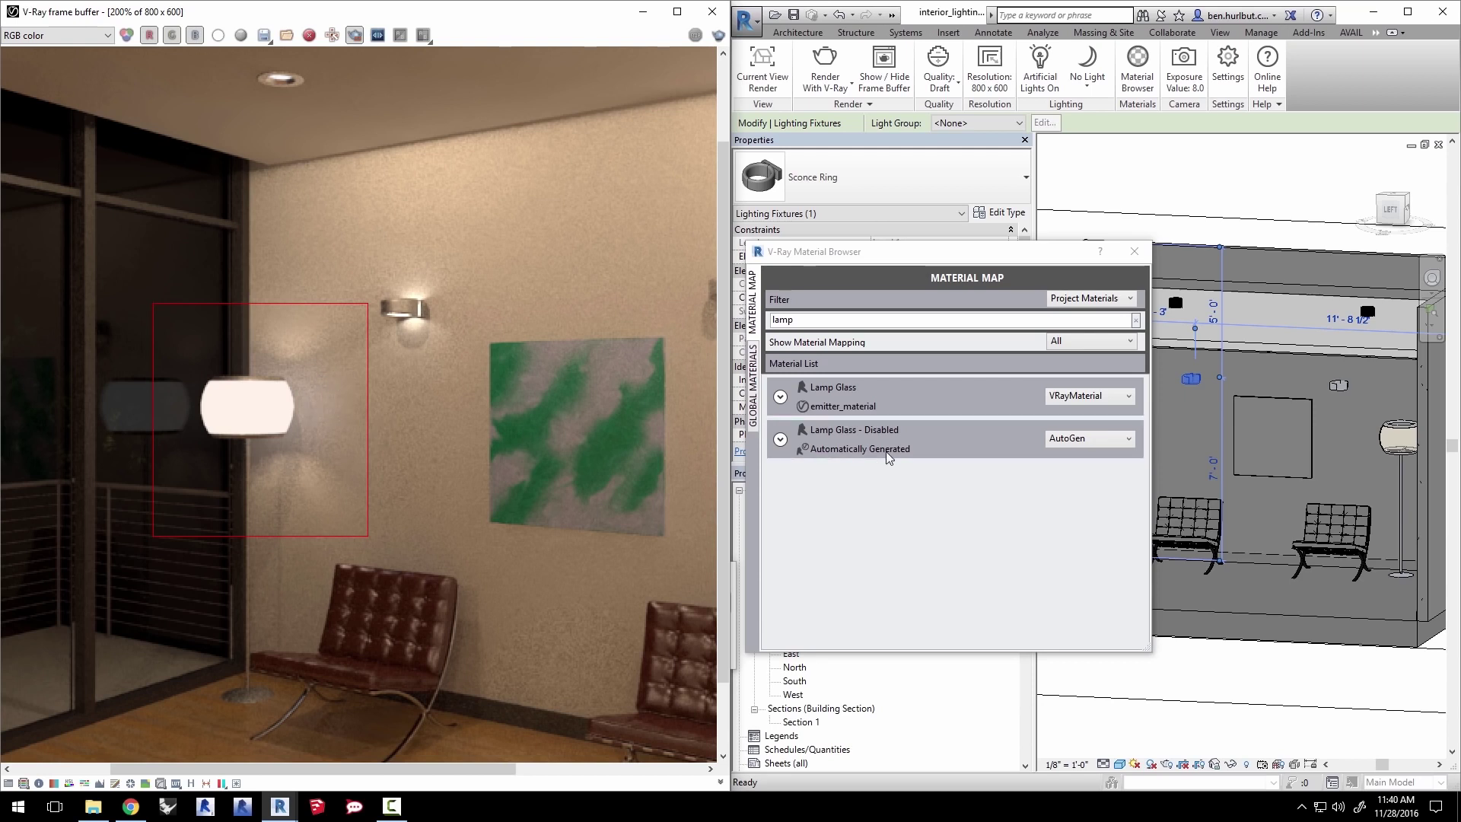
pyautogui.click(780, 397)
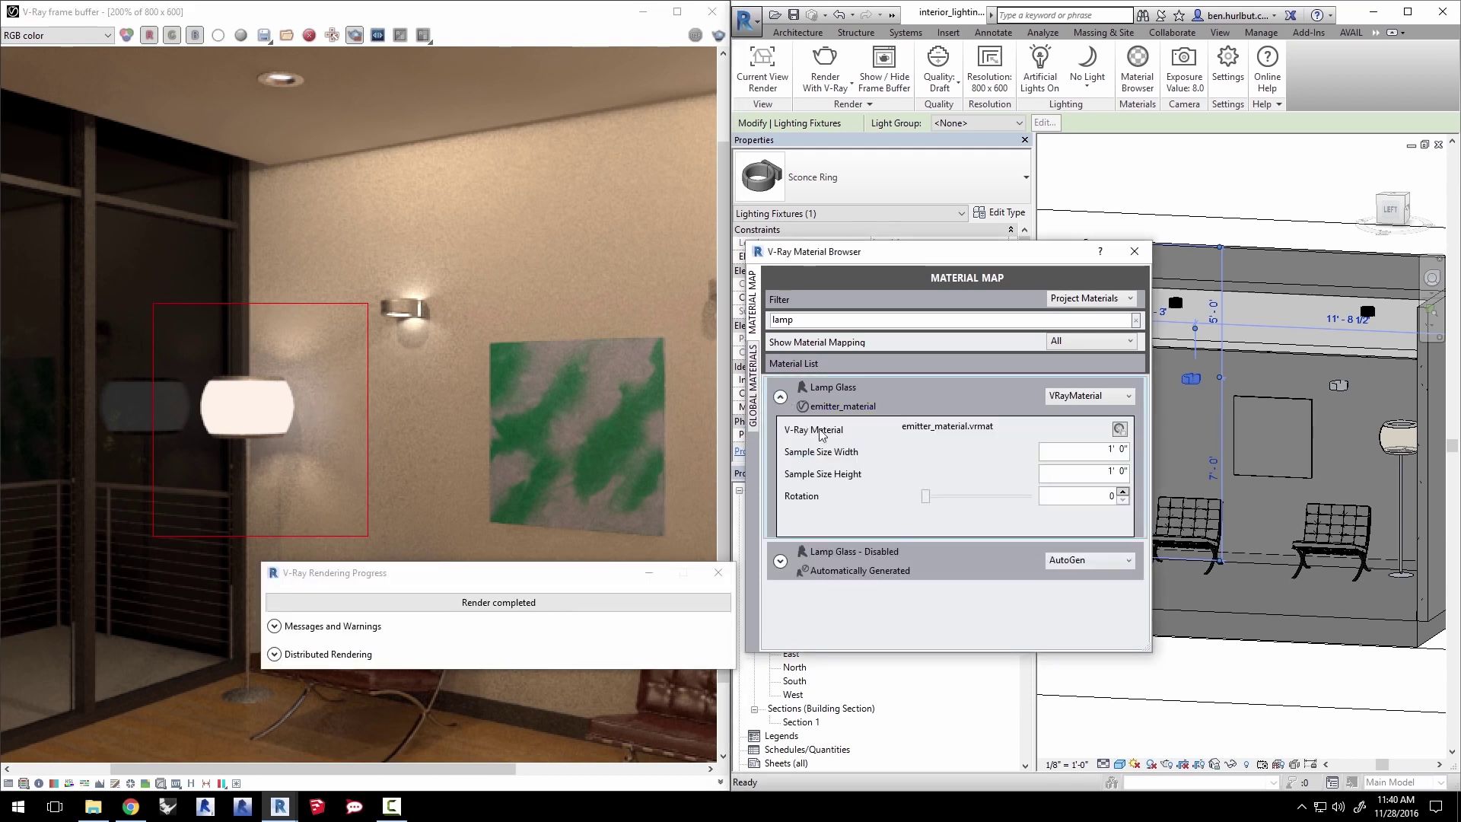
# Uncheck Cast Shadows in emitter_material's Advanced options and save the material.
pyautogui.click(1120, 430)
pyautogui.moveTo(747, 146); pyautogui.dragTo(912, 46)
pyautogui.moveTo(953, 565); pyautogui.dragTo(953, 744)
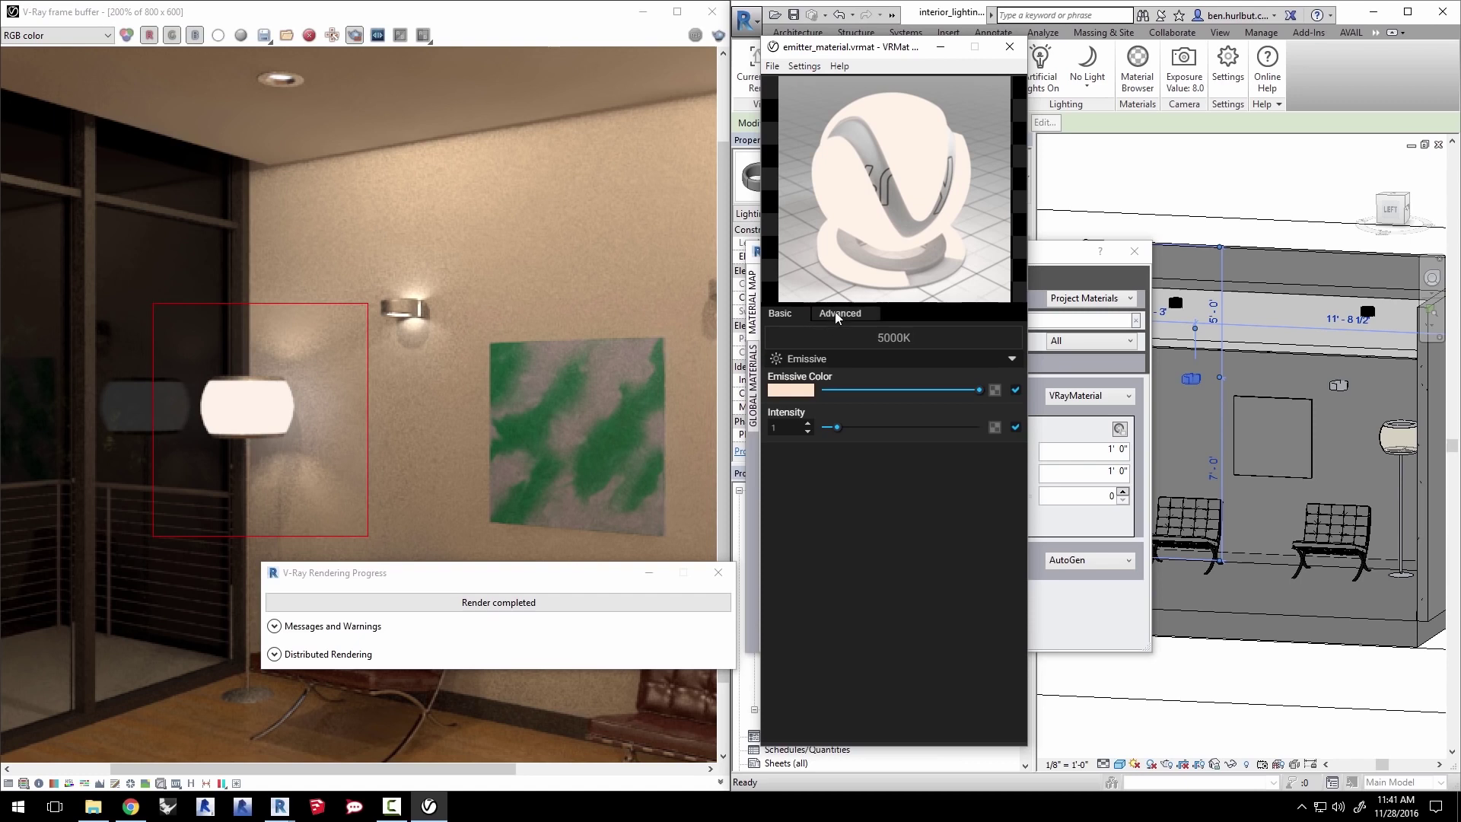
pyautogui.click(838, 314)
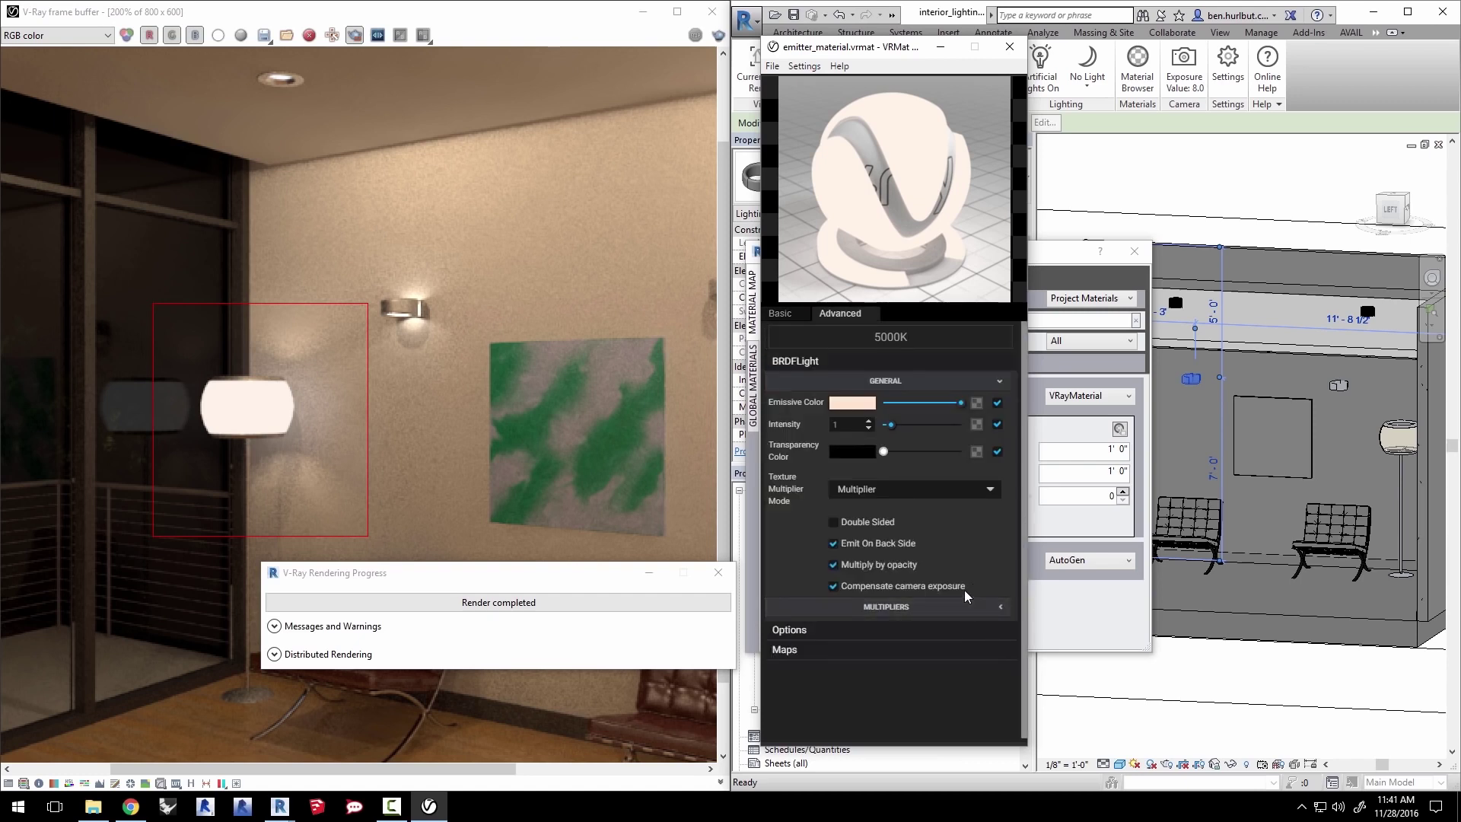
pyautogui.click(793, 629)
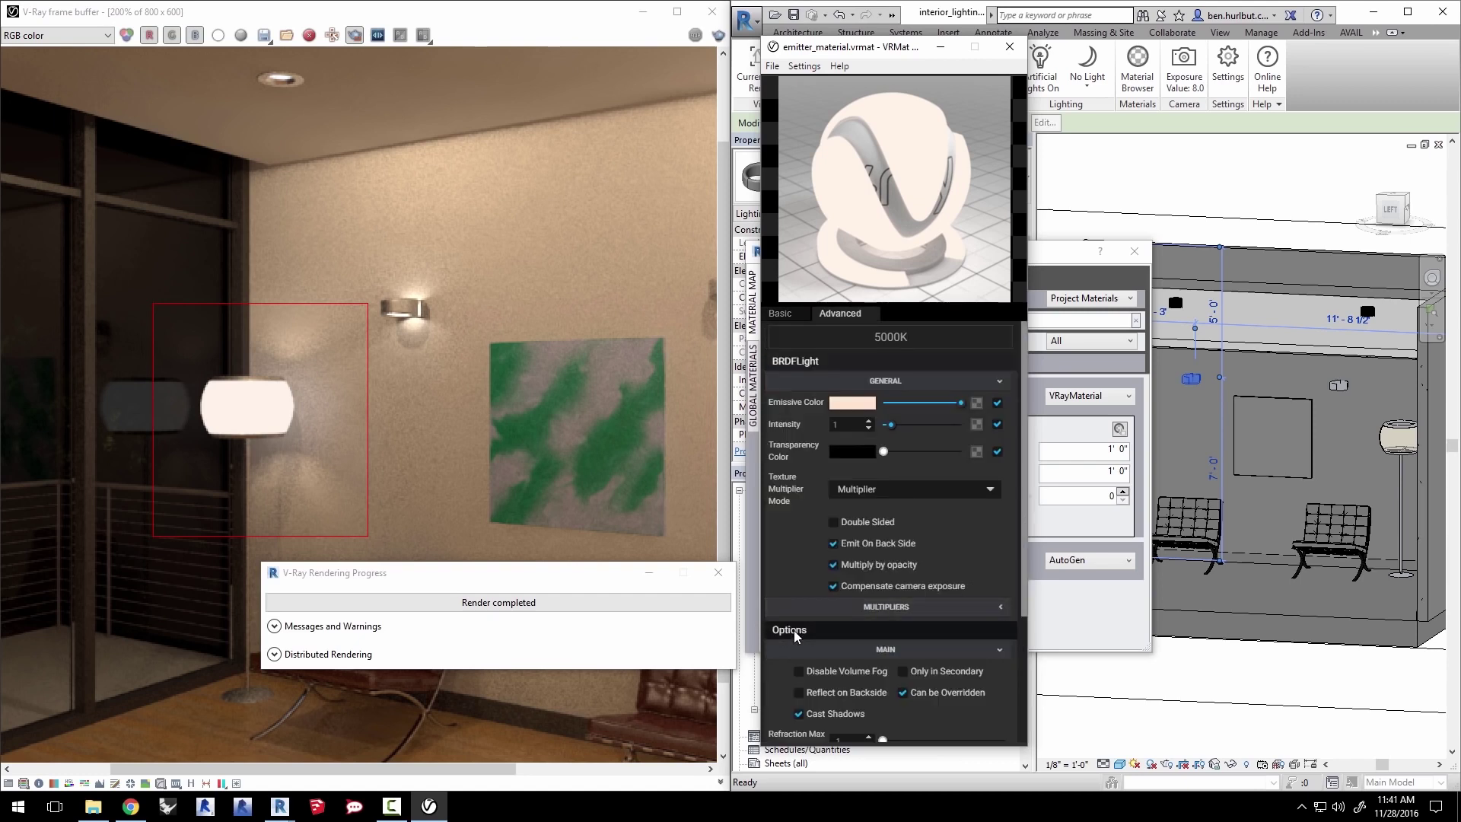
pyautogui.click(801, 714)
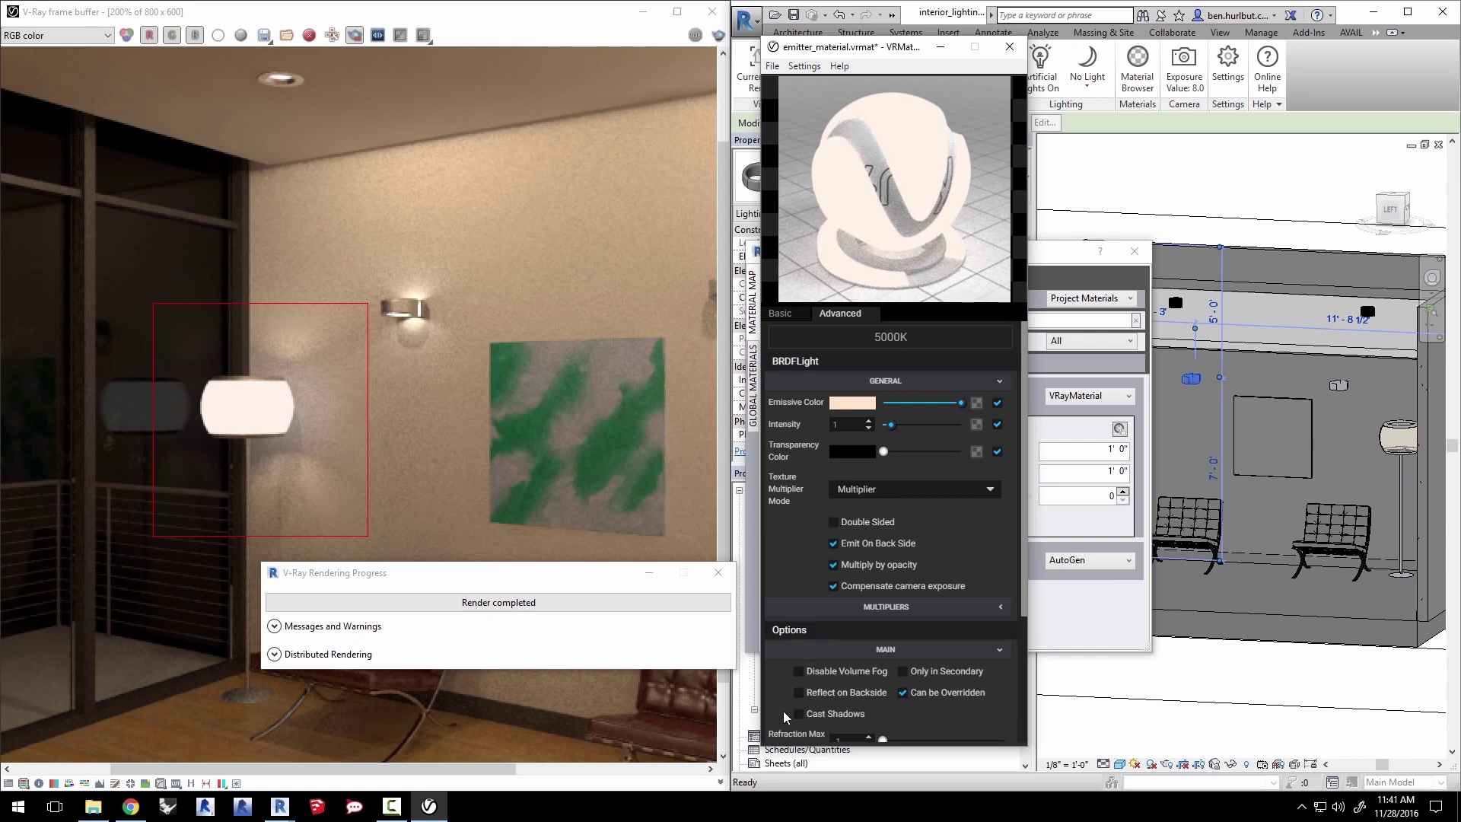
pyautogui.click(772, 66)
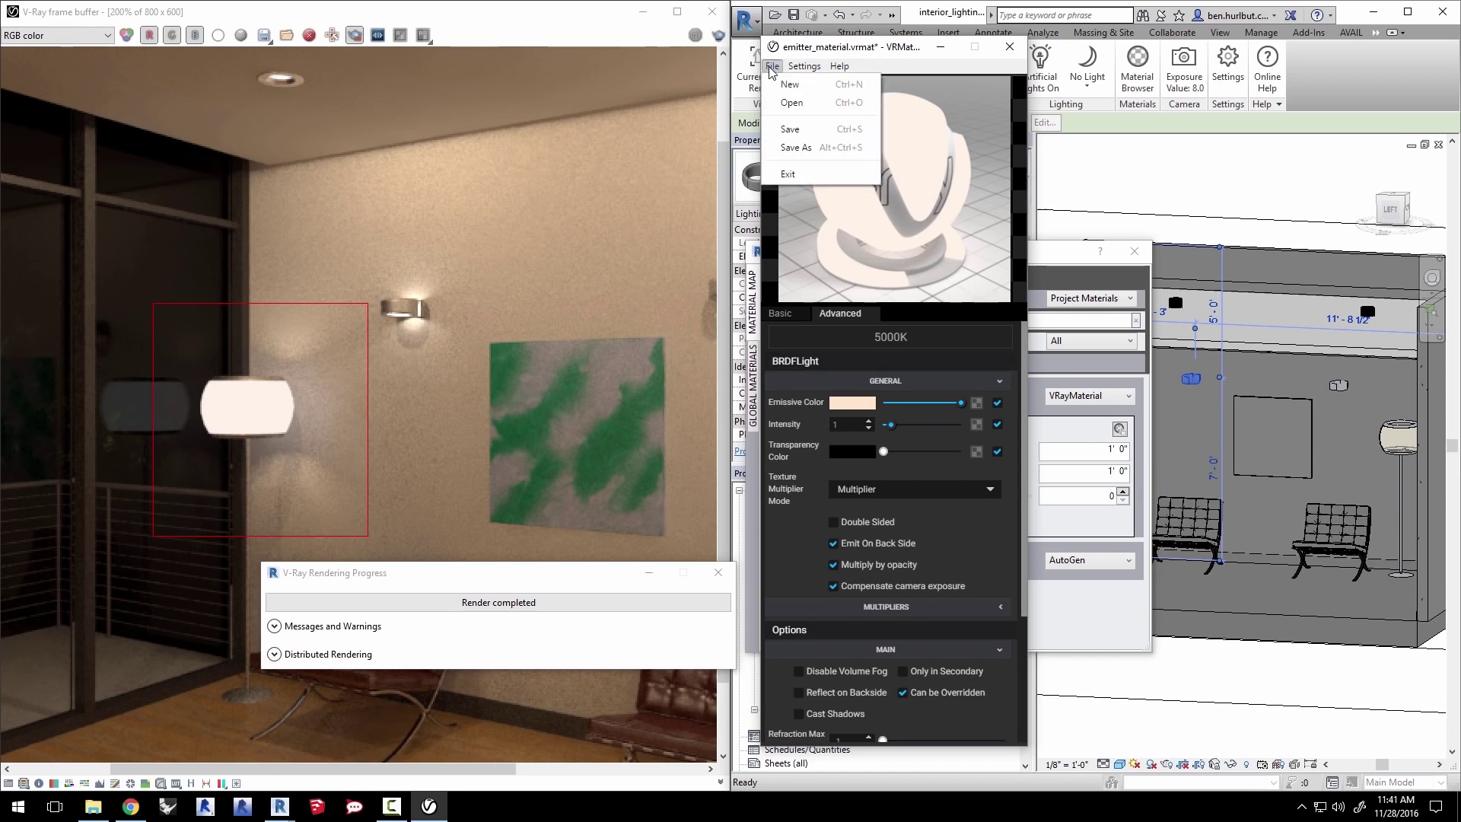
pyautogui.click(791, 131)
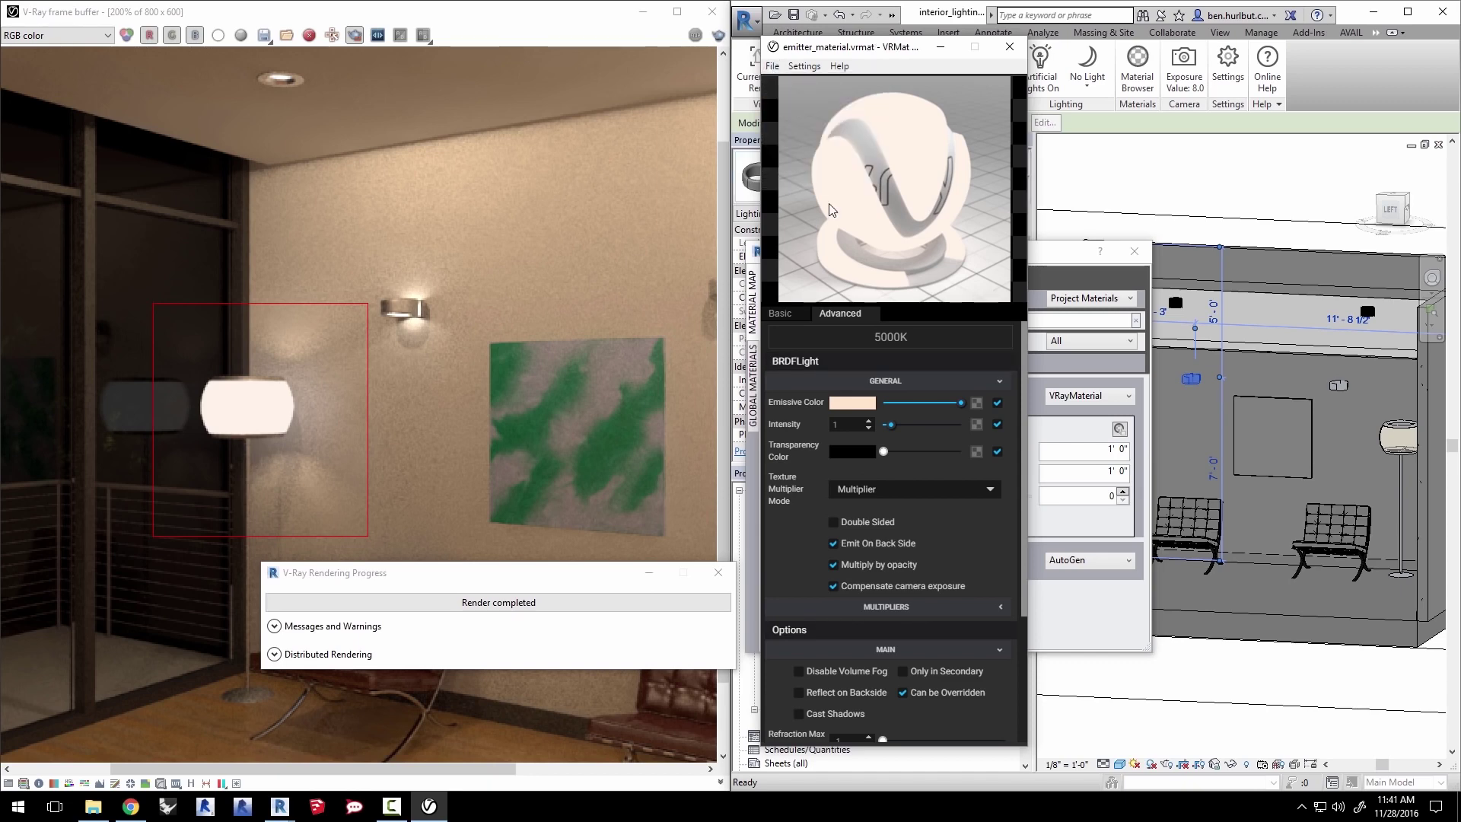
pyautogui.click(1011, 48)
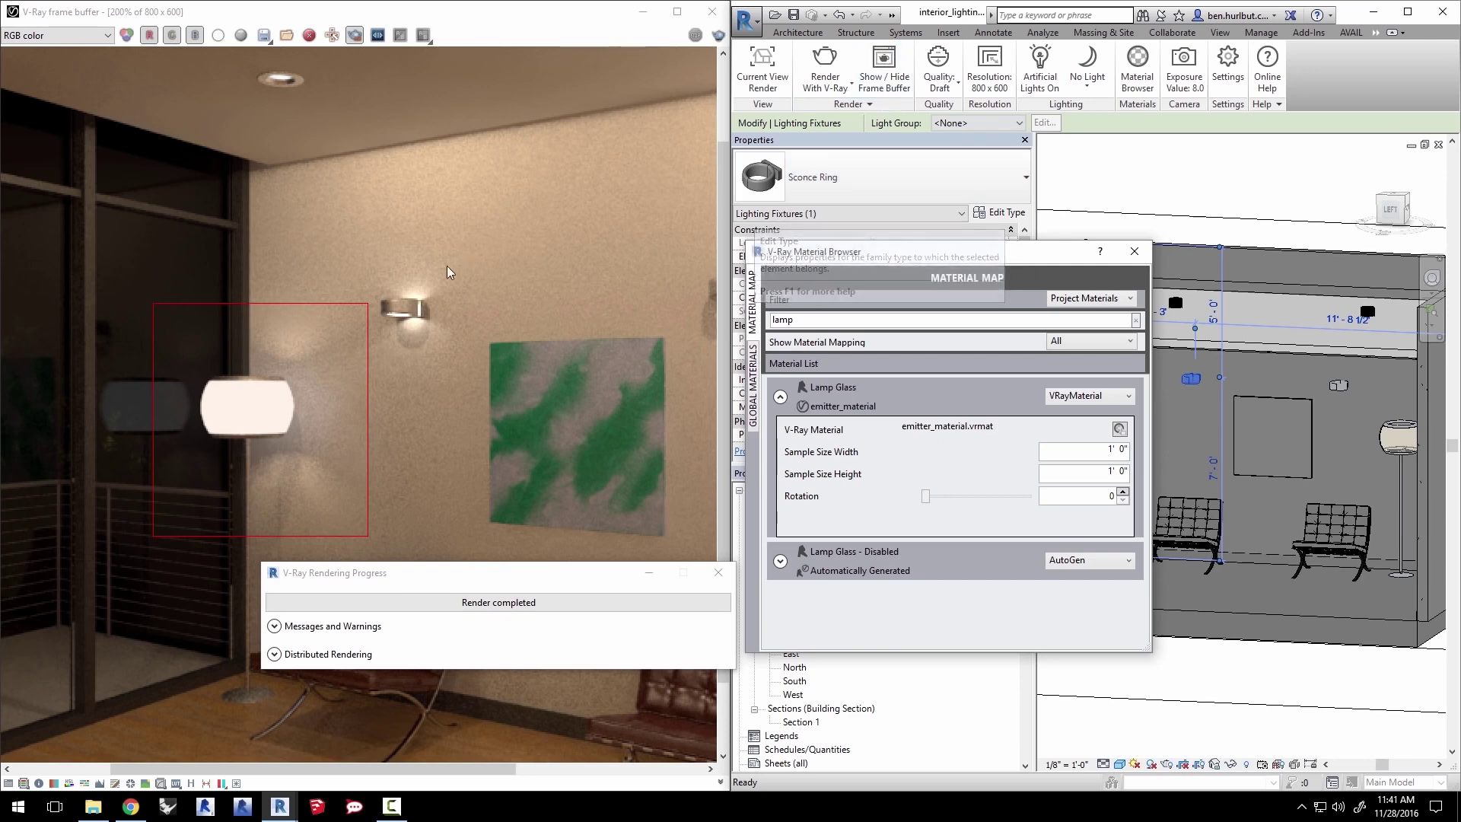
# Re-render the floor lamp region with the updated emitter material.
pyautogui.click(825, 67)
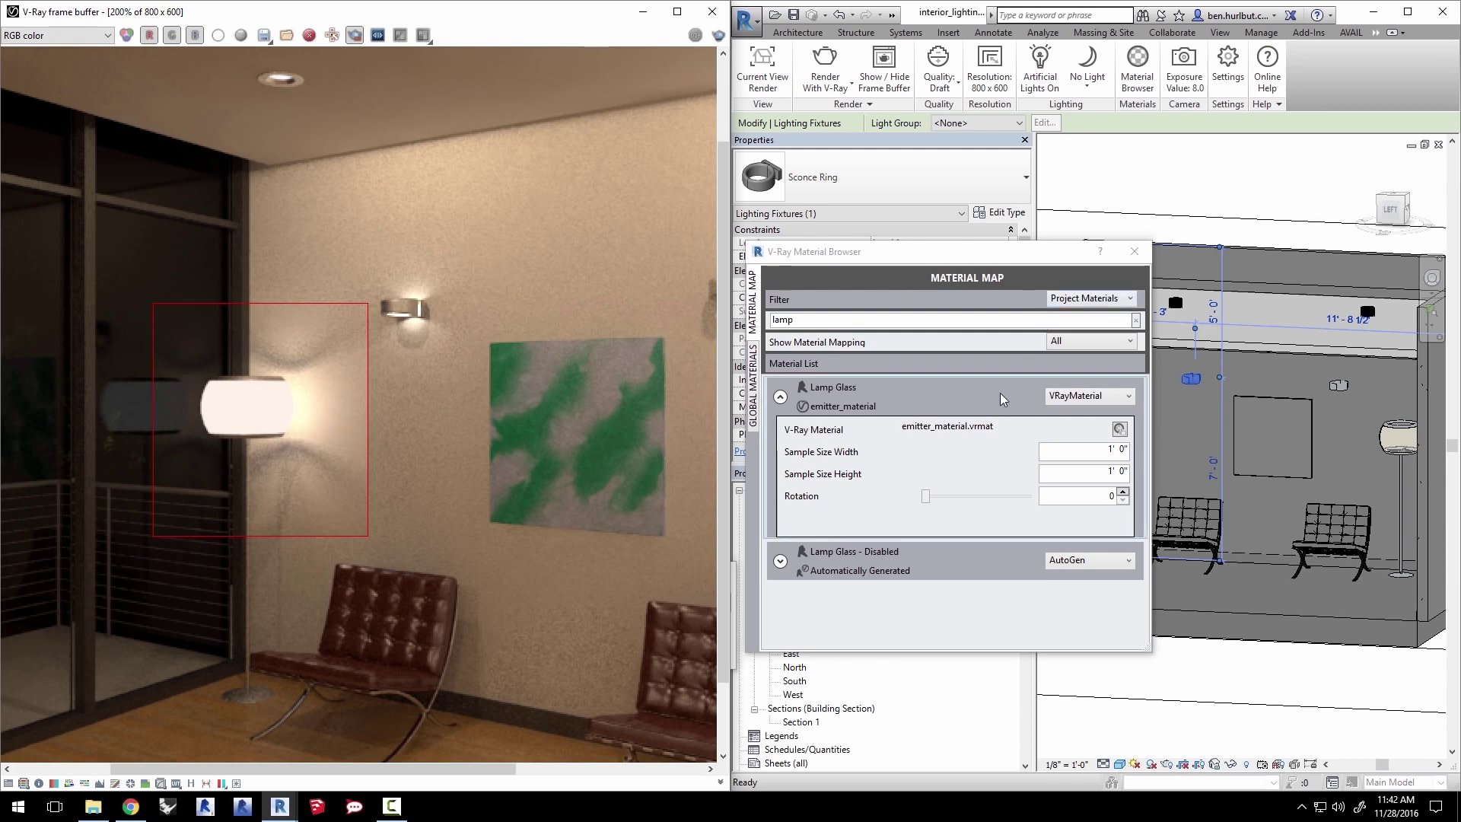
# Return Lamp Glass to AutoGen mapping and turn off its self-illumination in the floor lamp's shade material.
pyautogui.click(1076, 397)
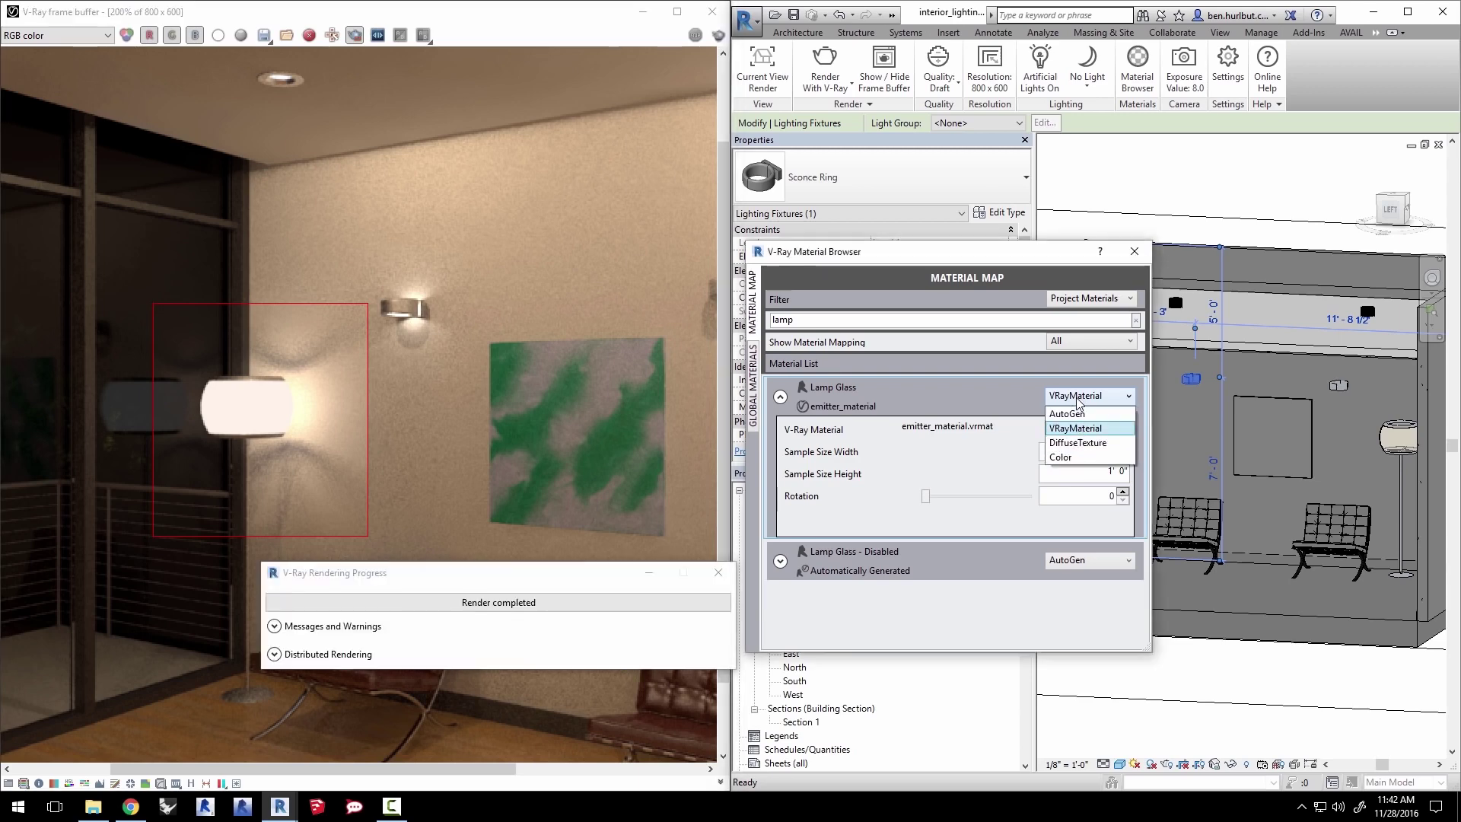
pyautogui.click(1068, 413)
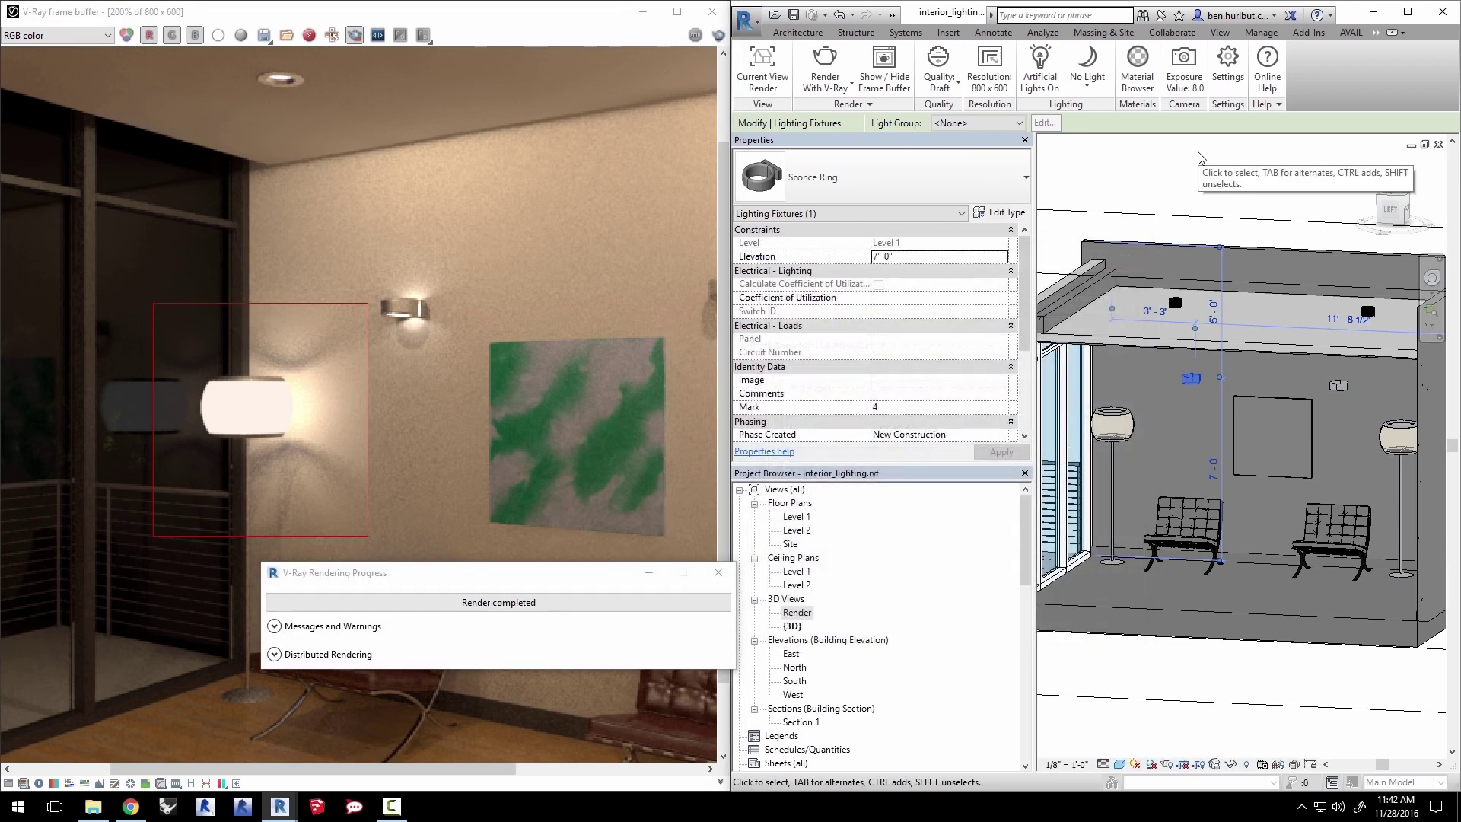
pyautogui.click(1108, 414)
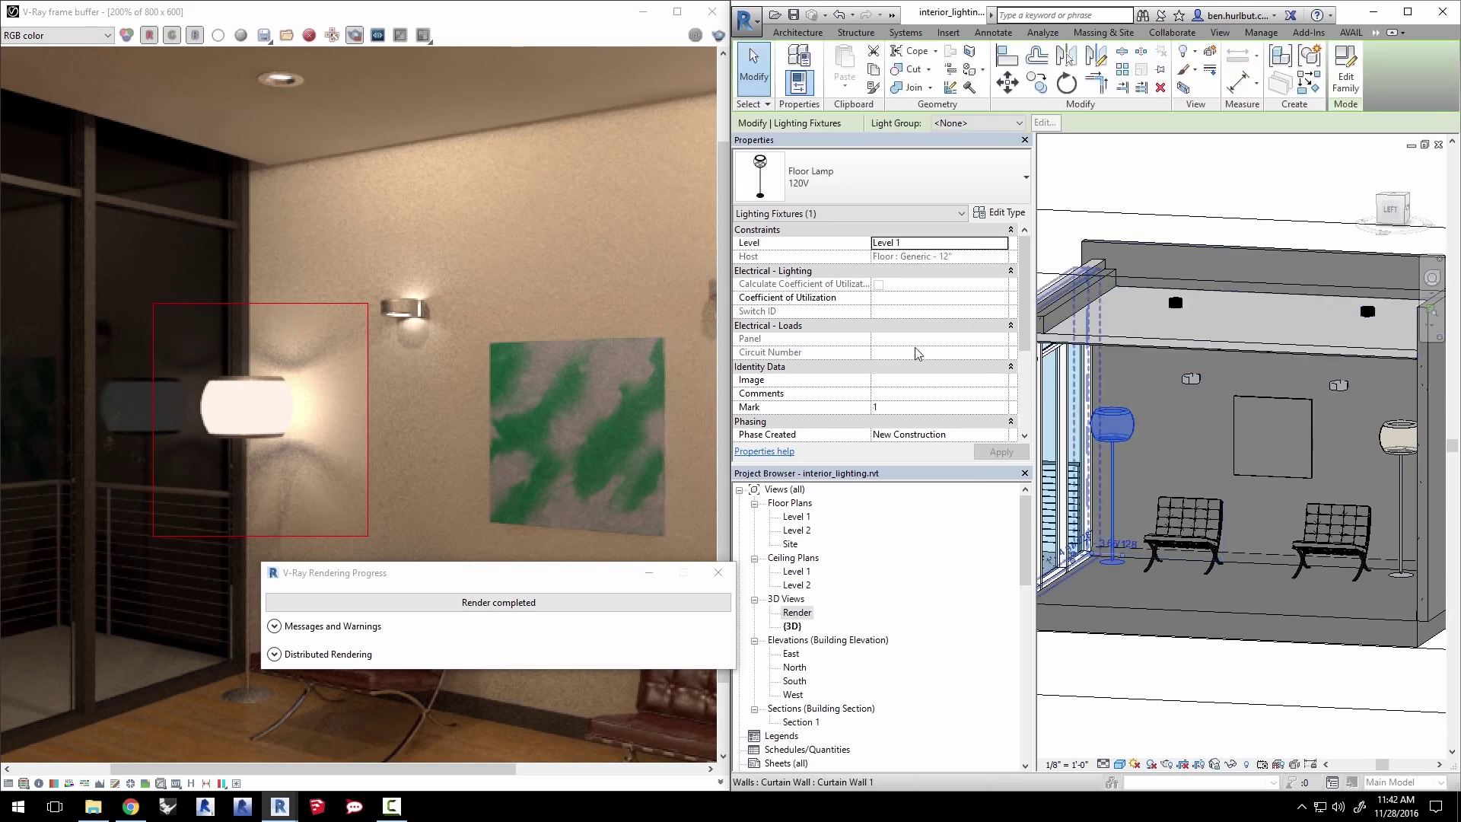
pyautogui.click(1008, 213)
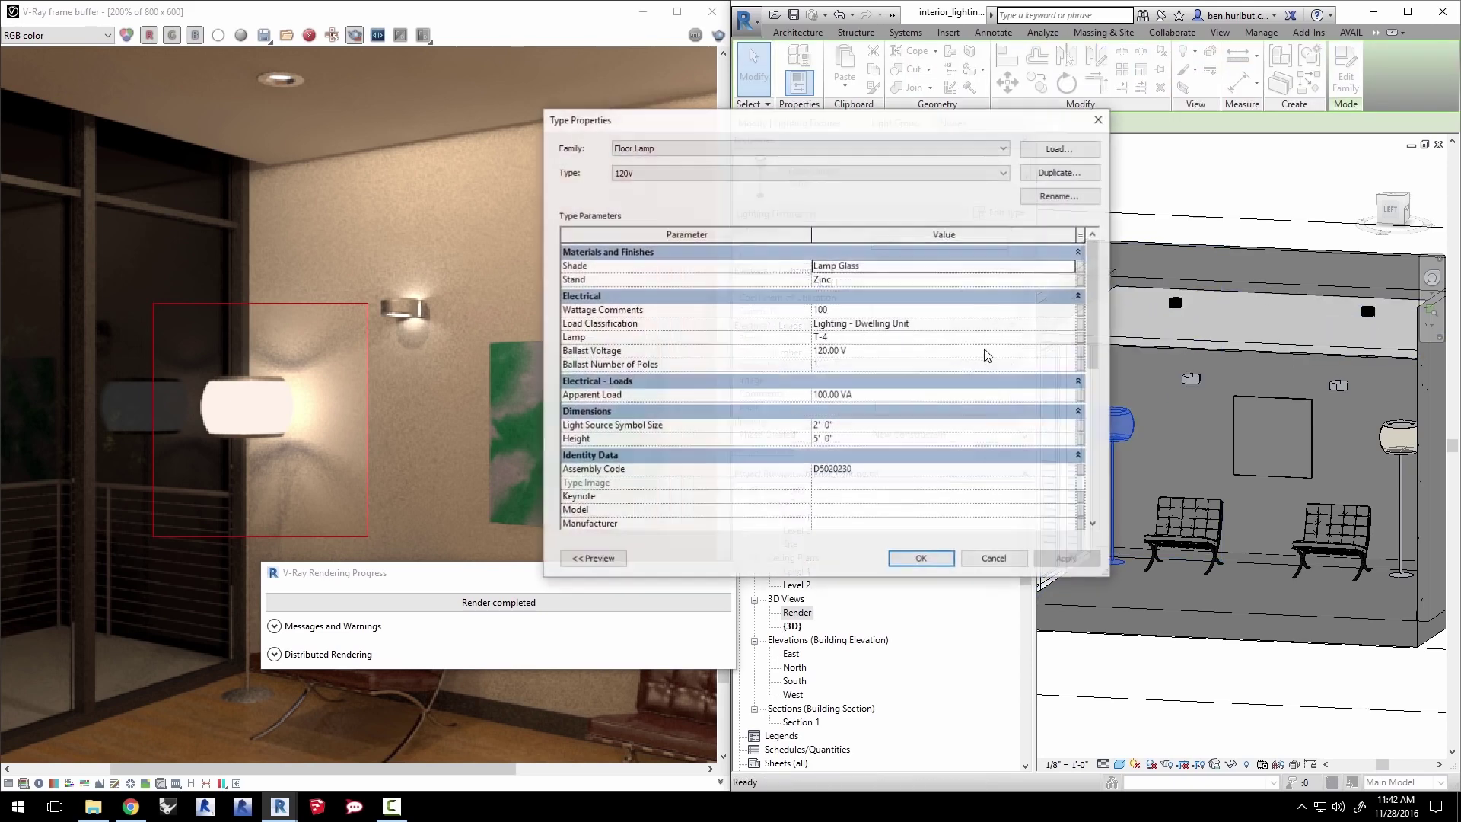
pyautogui.click(1065, 268)
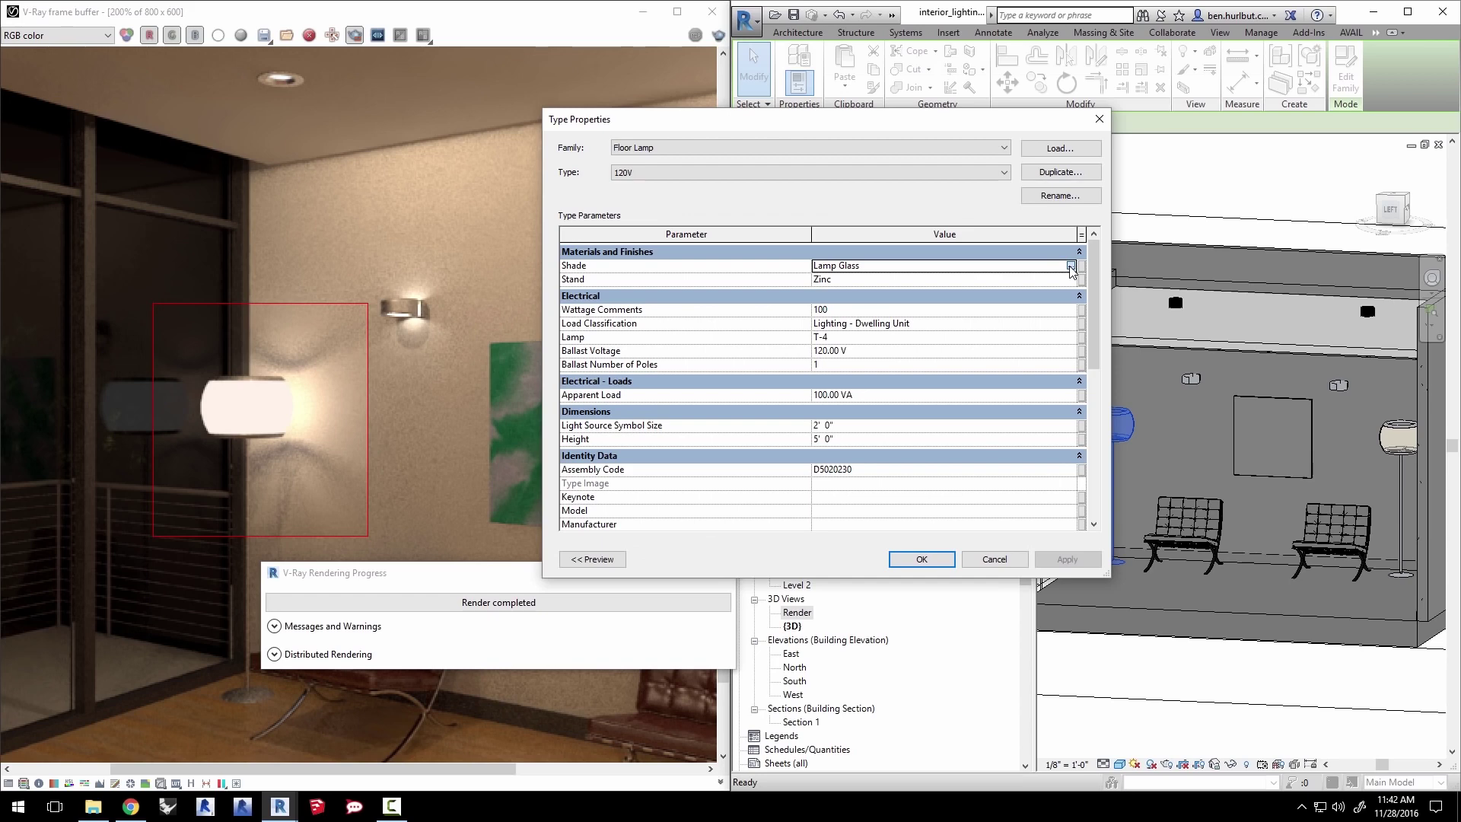
pyautogui.click(1071, 268)
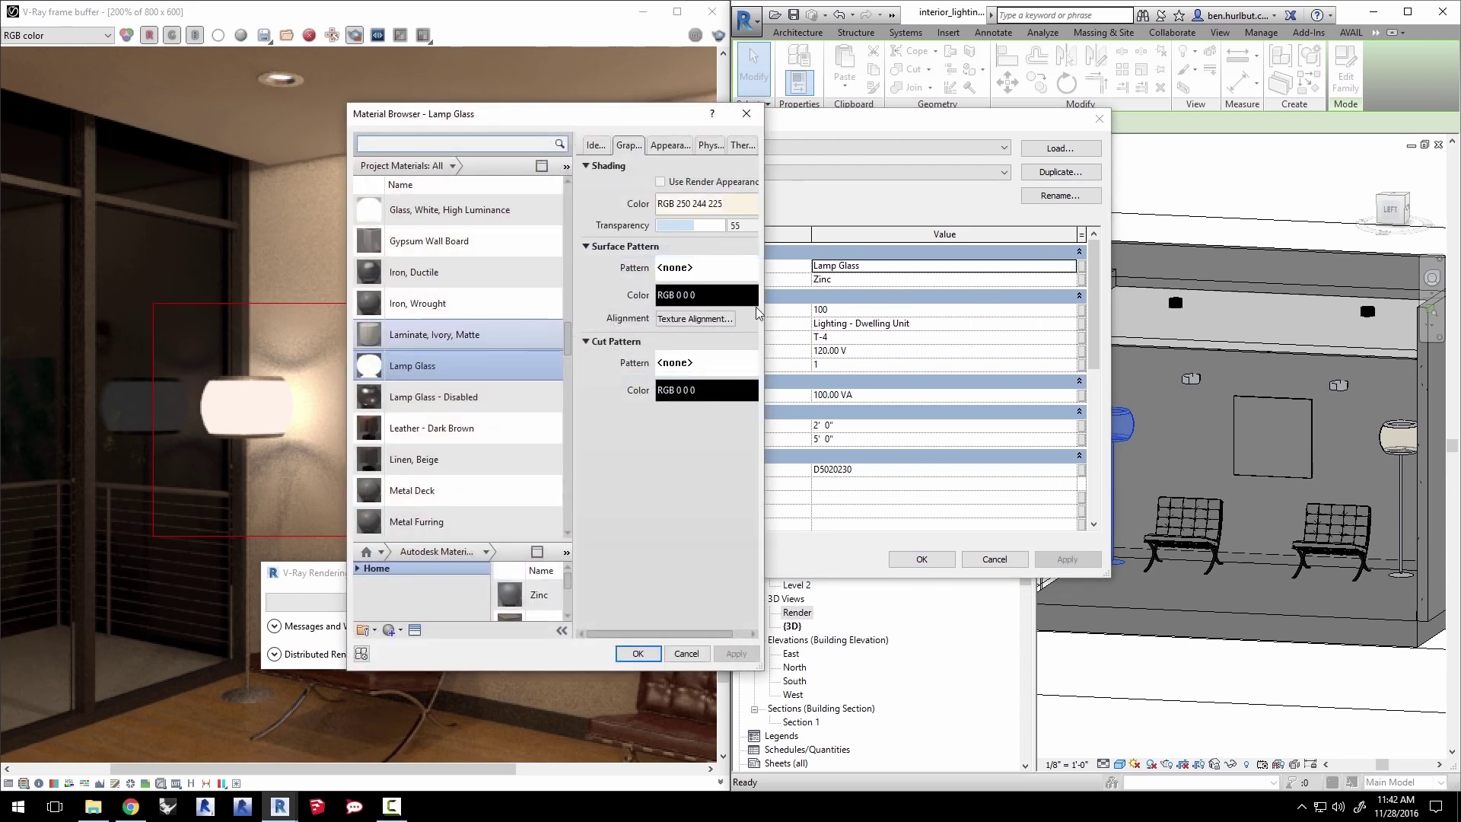
pyautogui.moveTo(766, 308); pyautogui.dragTo(1134, 307)
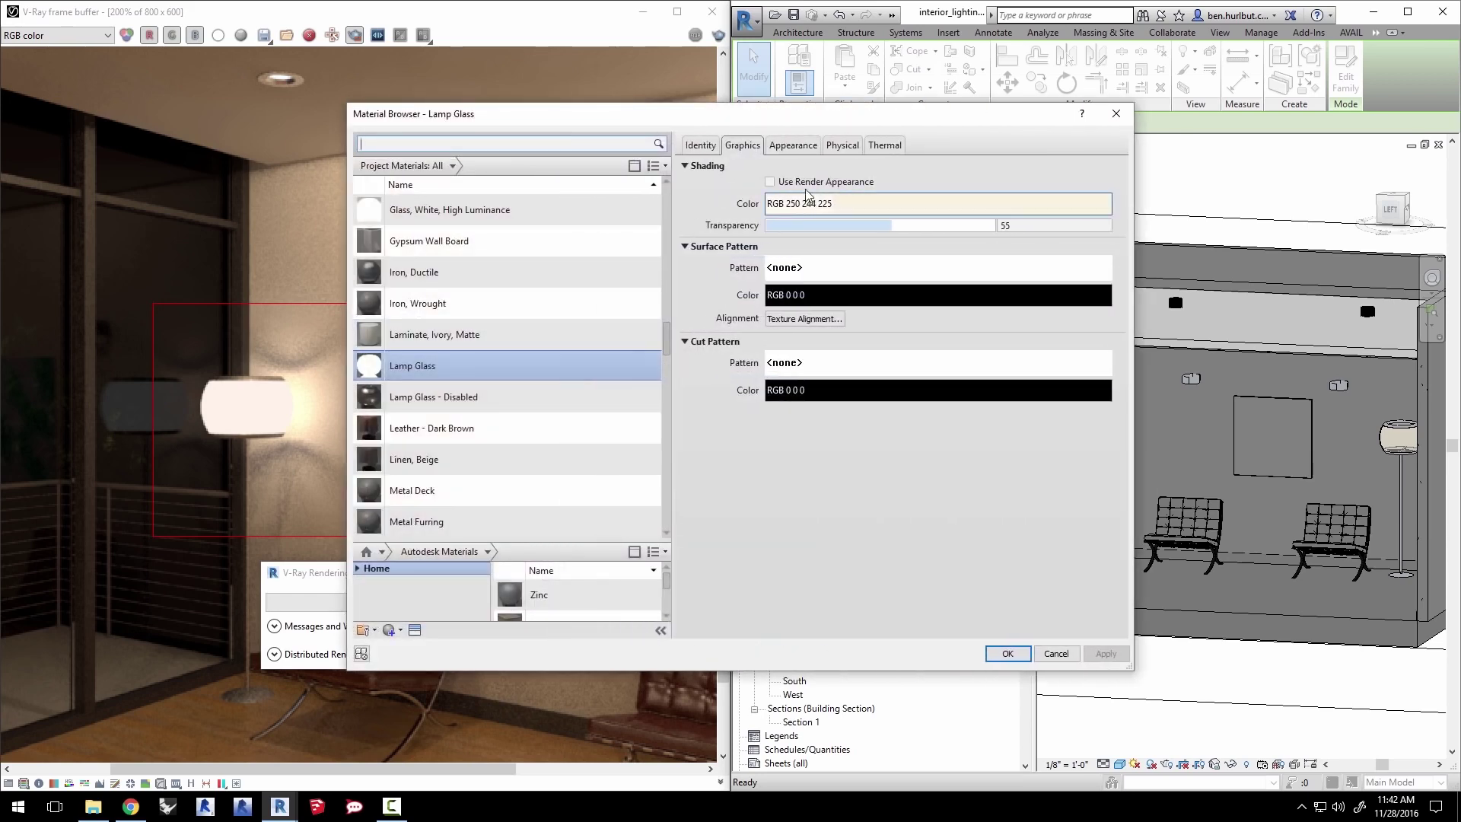
pyautogui.click(793, 145)
pyautogui.click(696, 490)
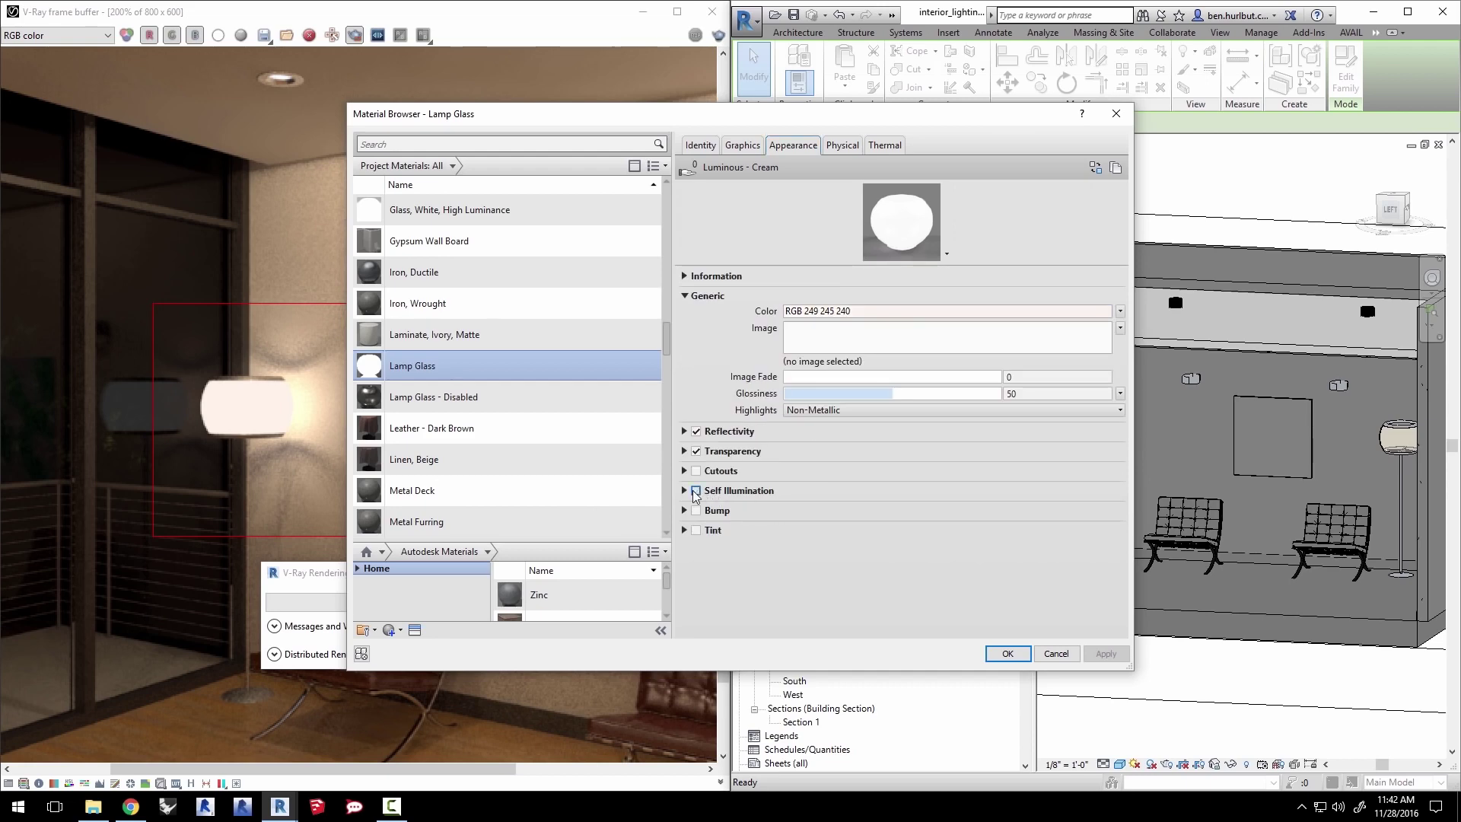
pyautogui.click(1008, 655)
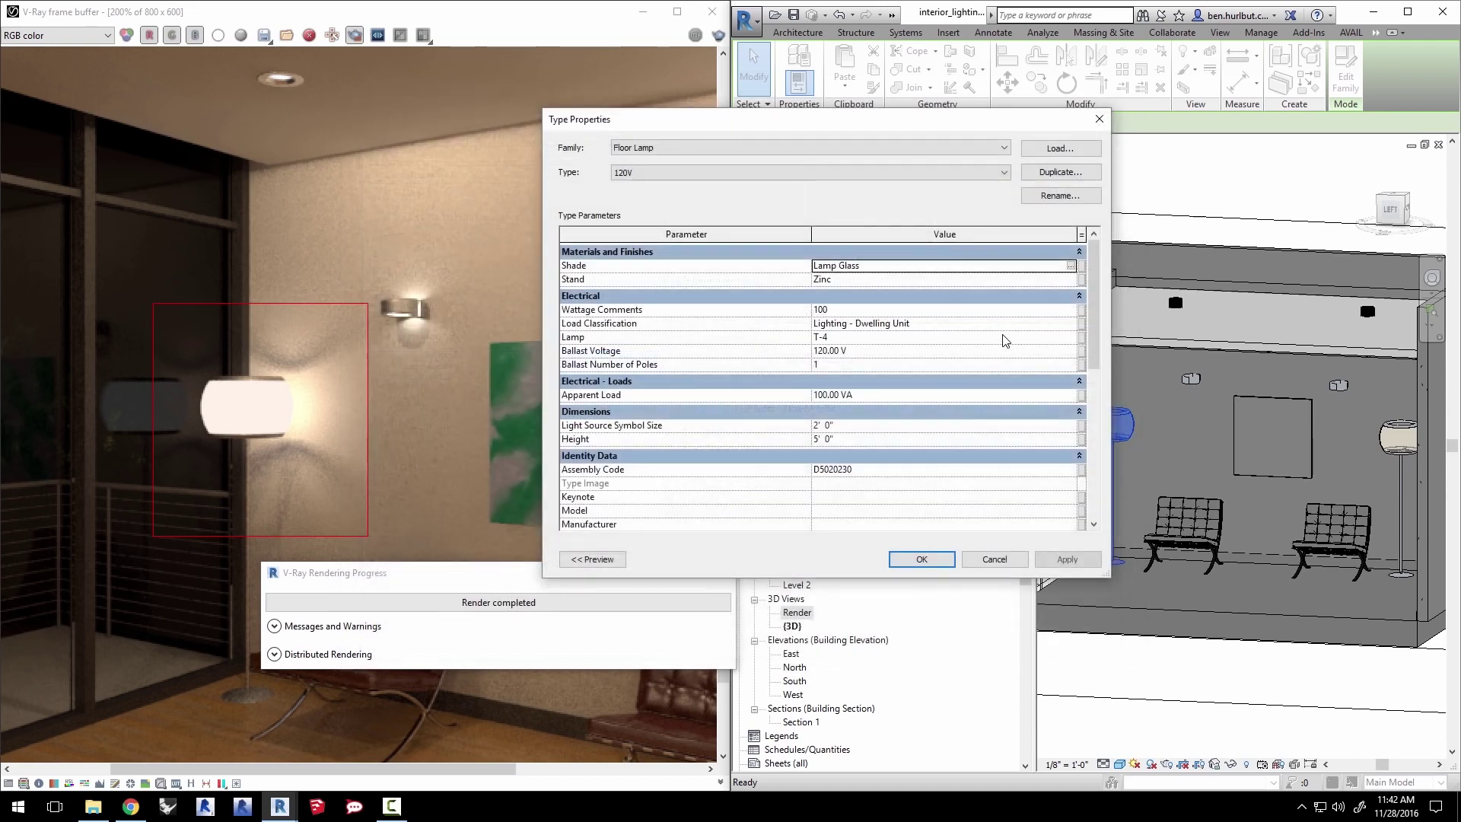
pyautogui.click(922, 559)
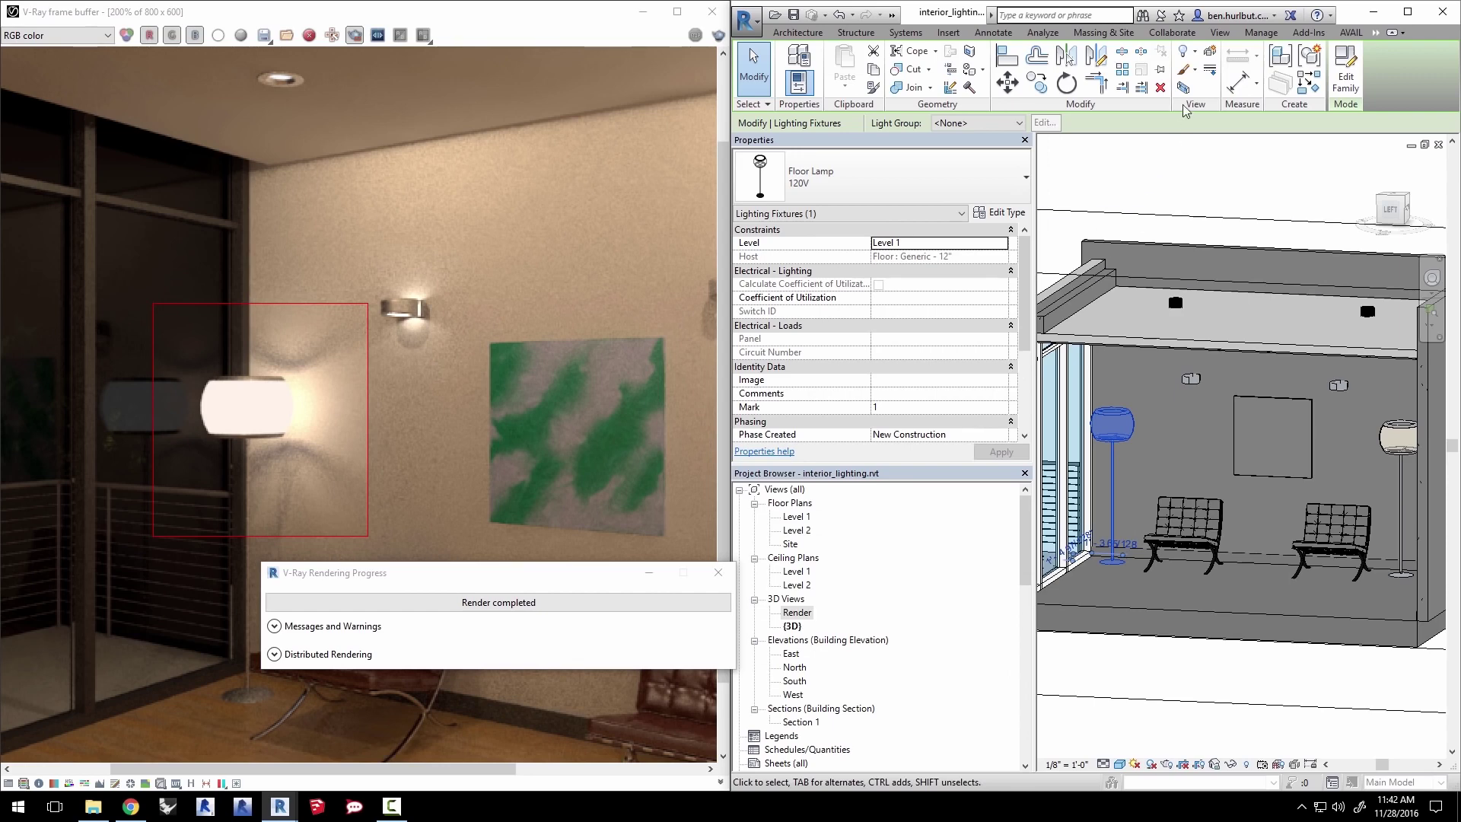
# Re-render the floor lamp region with V-Ray.
pyautogui.click(1375, 32)
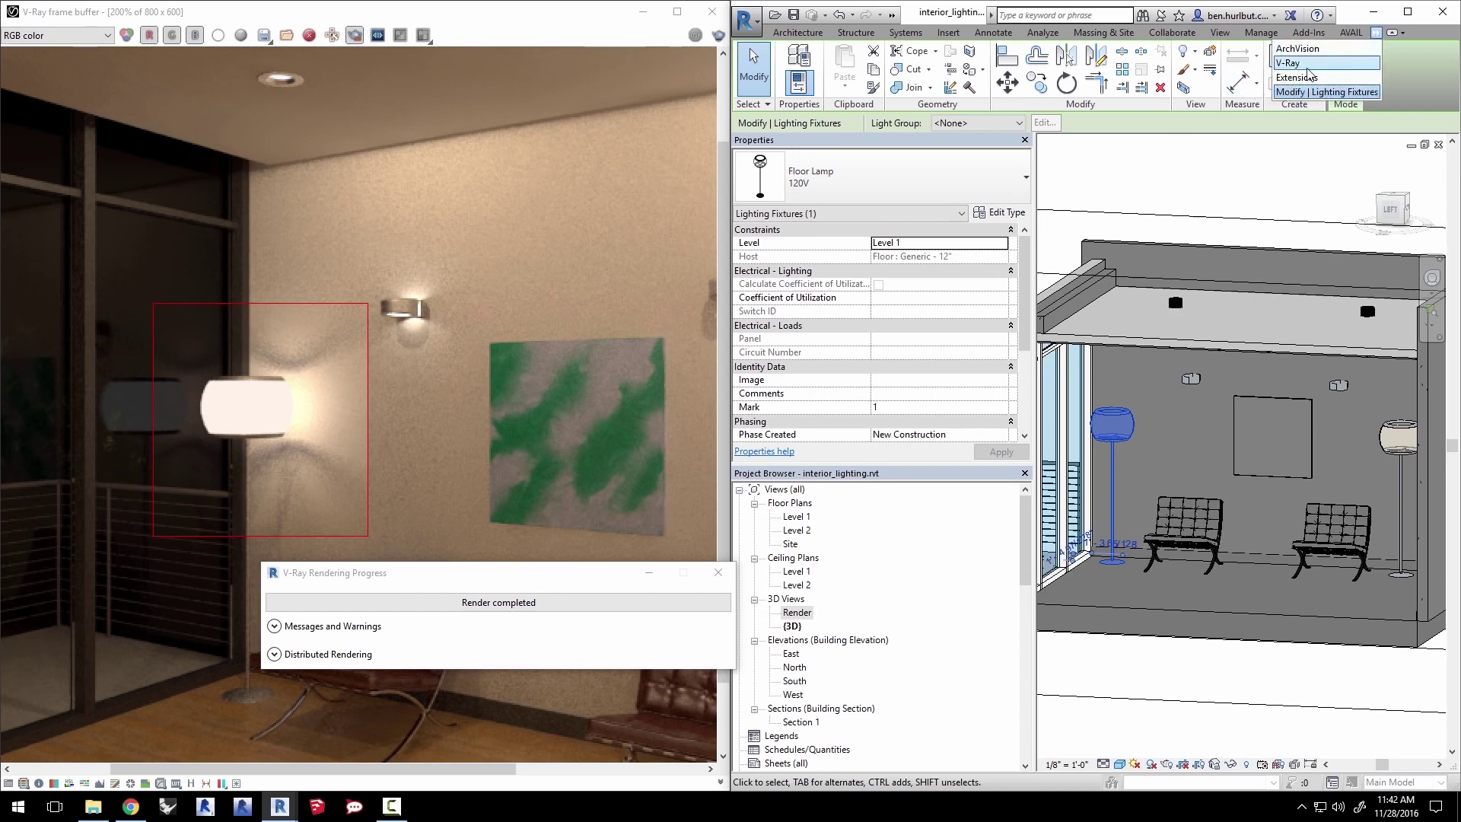
pyautogui.click(1309, 68)
pyautogui.click(825, 65)
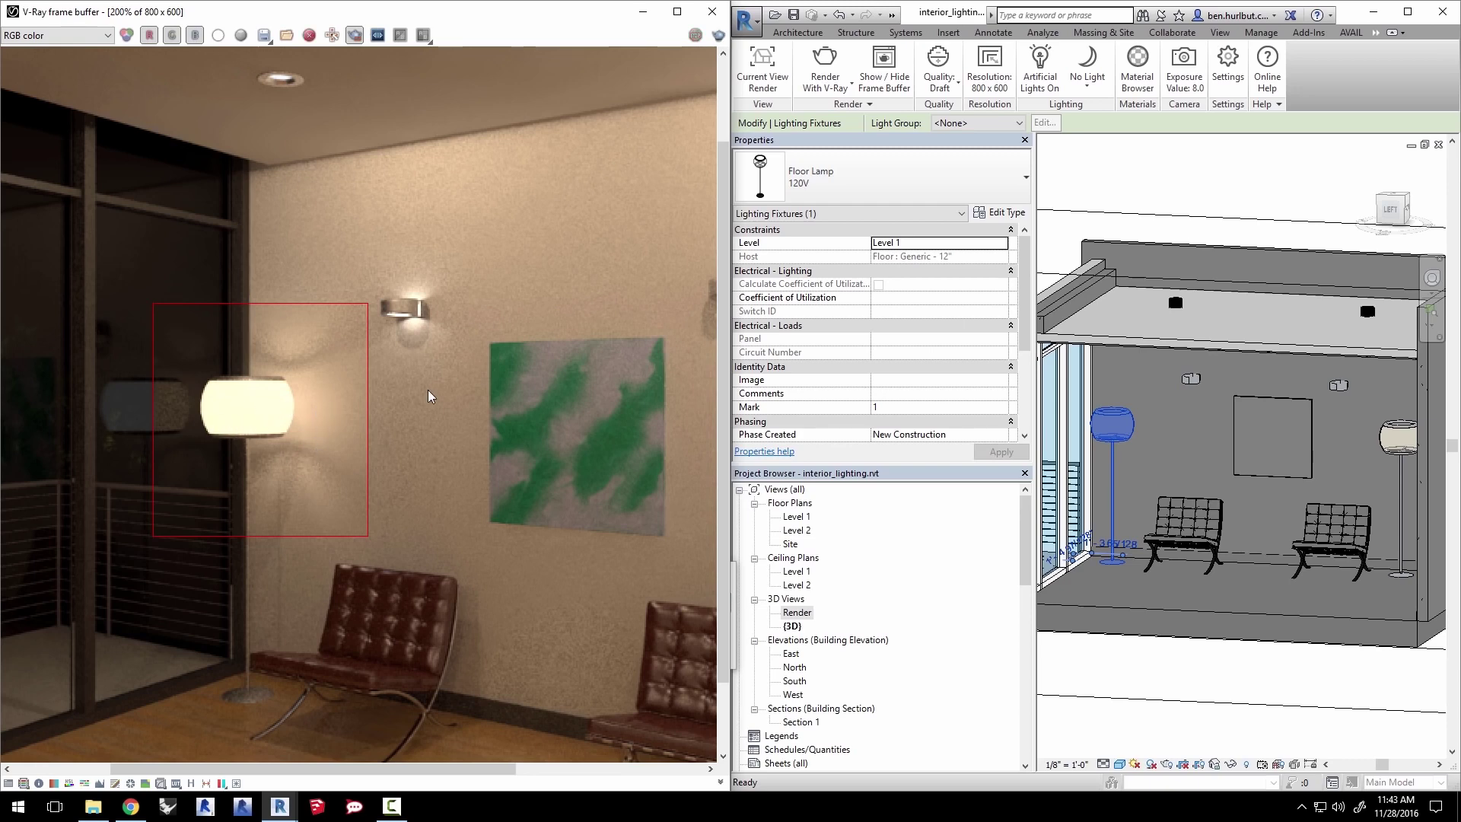
# Turn off region rendering and start an interactive V-Ray RT render of the full frame.
pyautogui.doubleClick(510, 362)
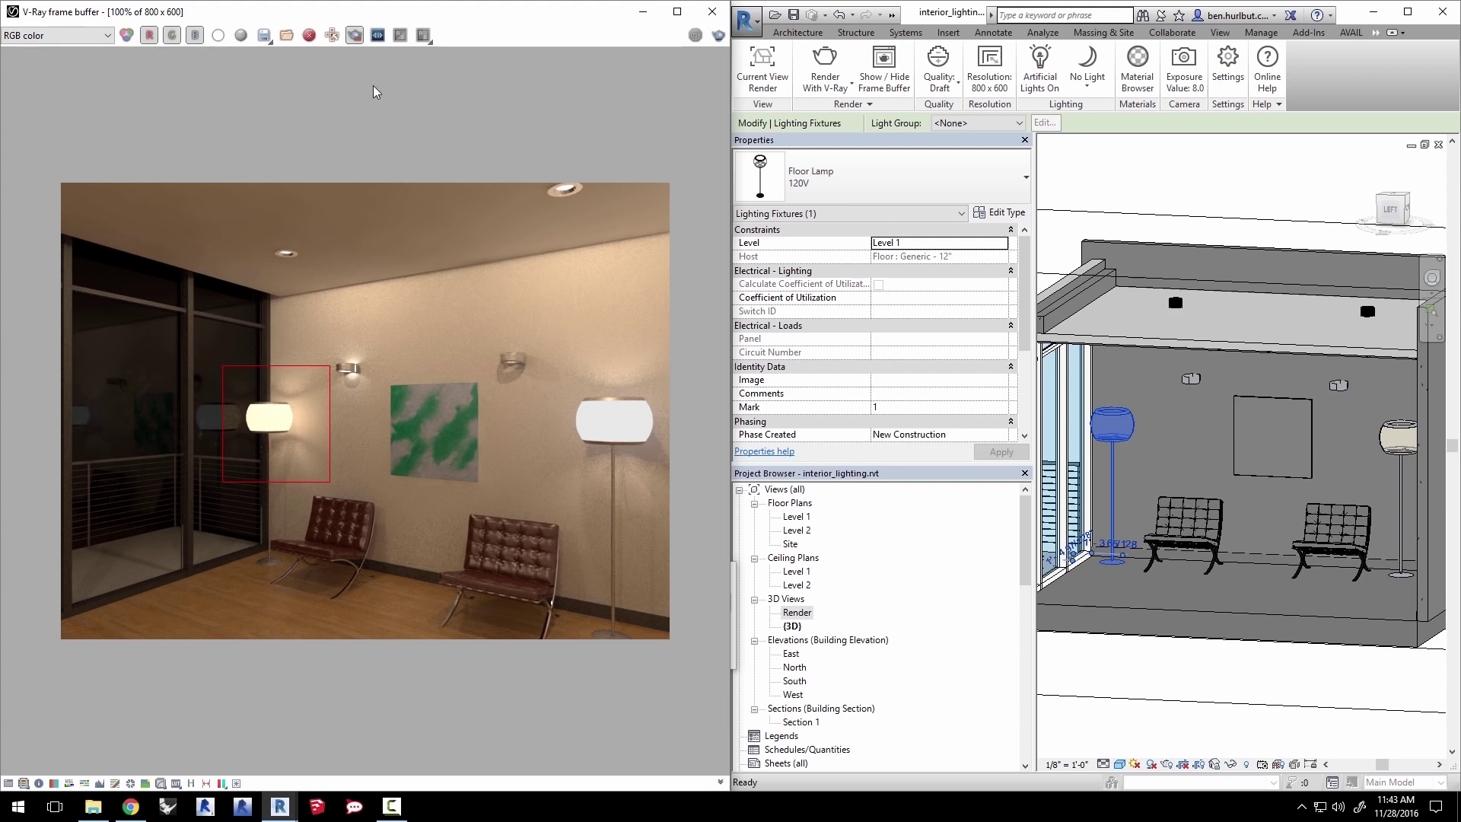
pyautogui.click(355, 35)
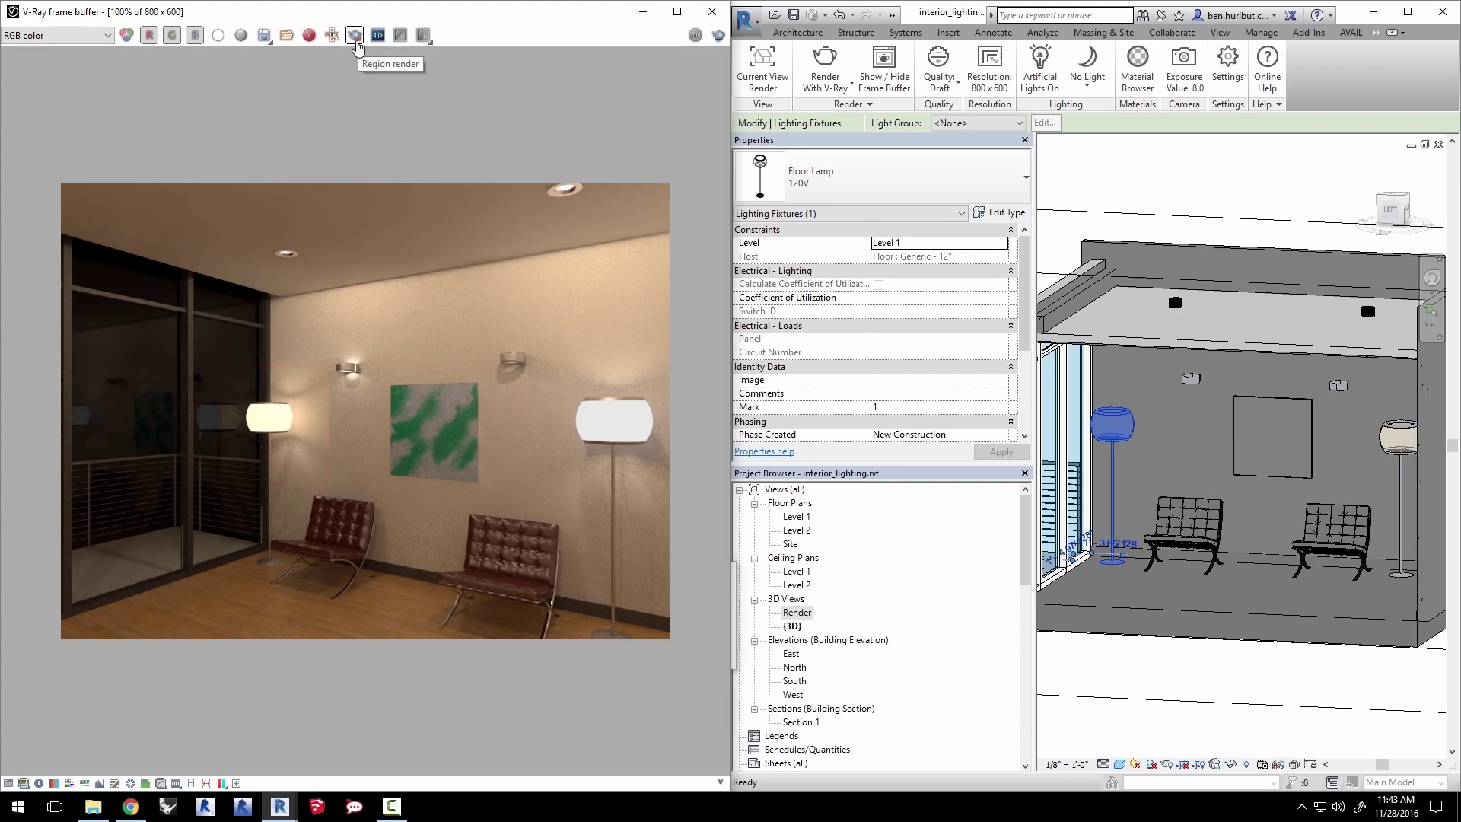
pyautogui.click(828, 85)
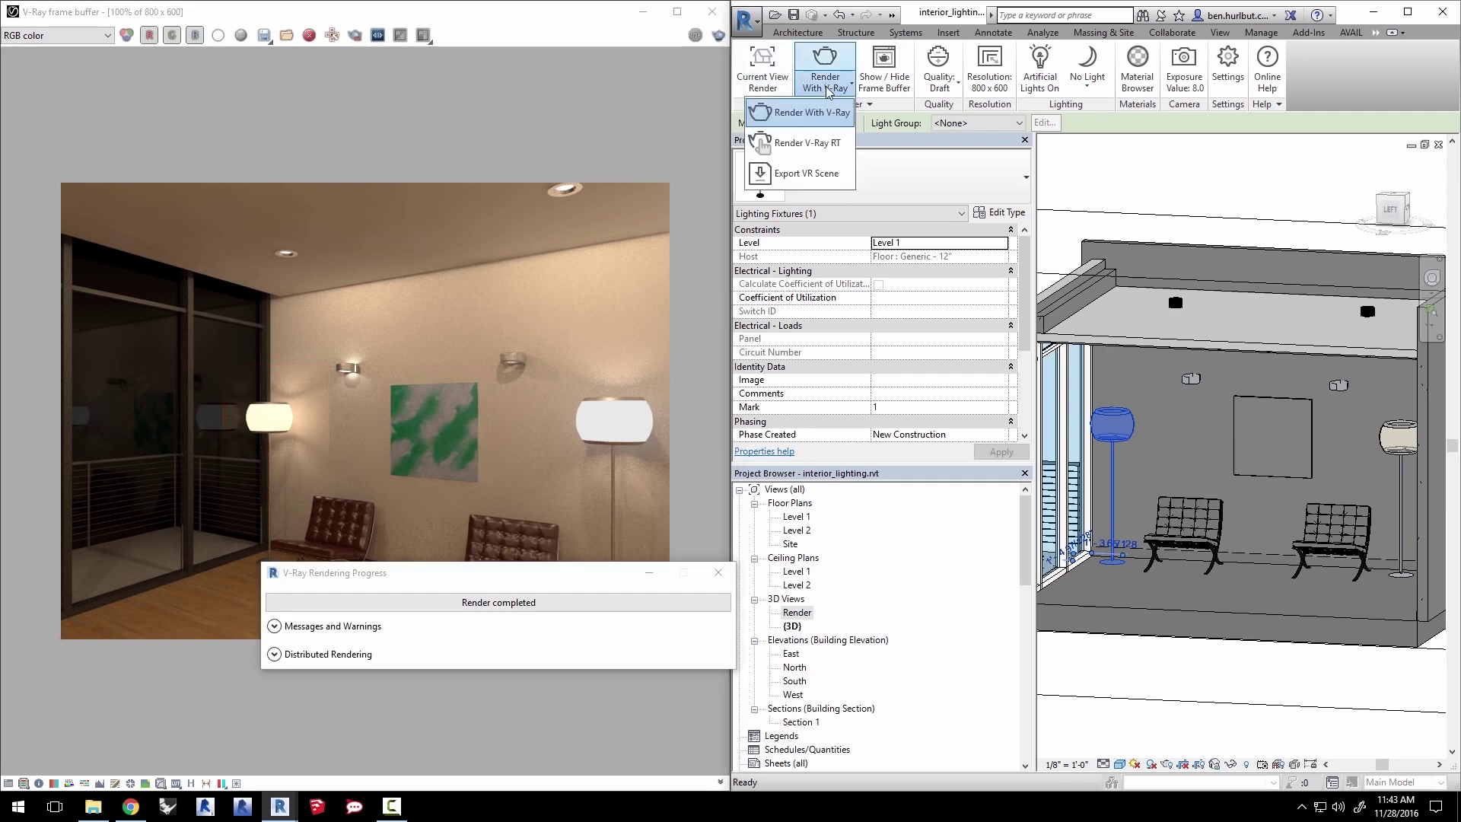
pyautogui.click(818, 144)
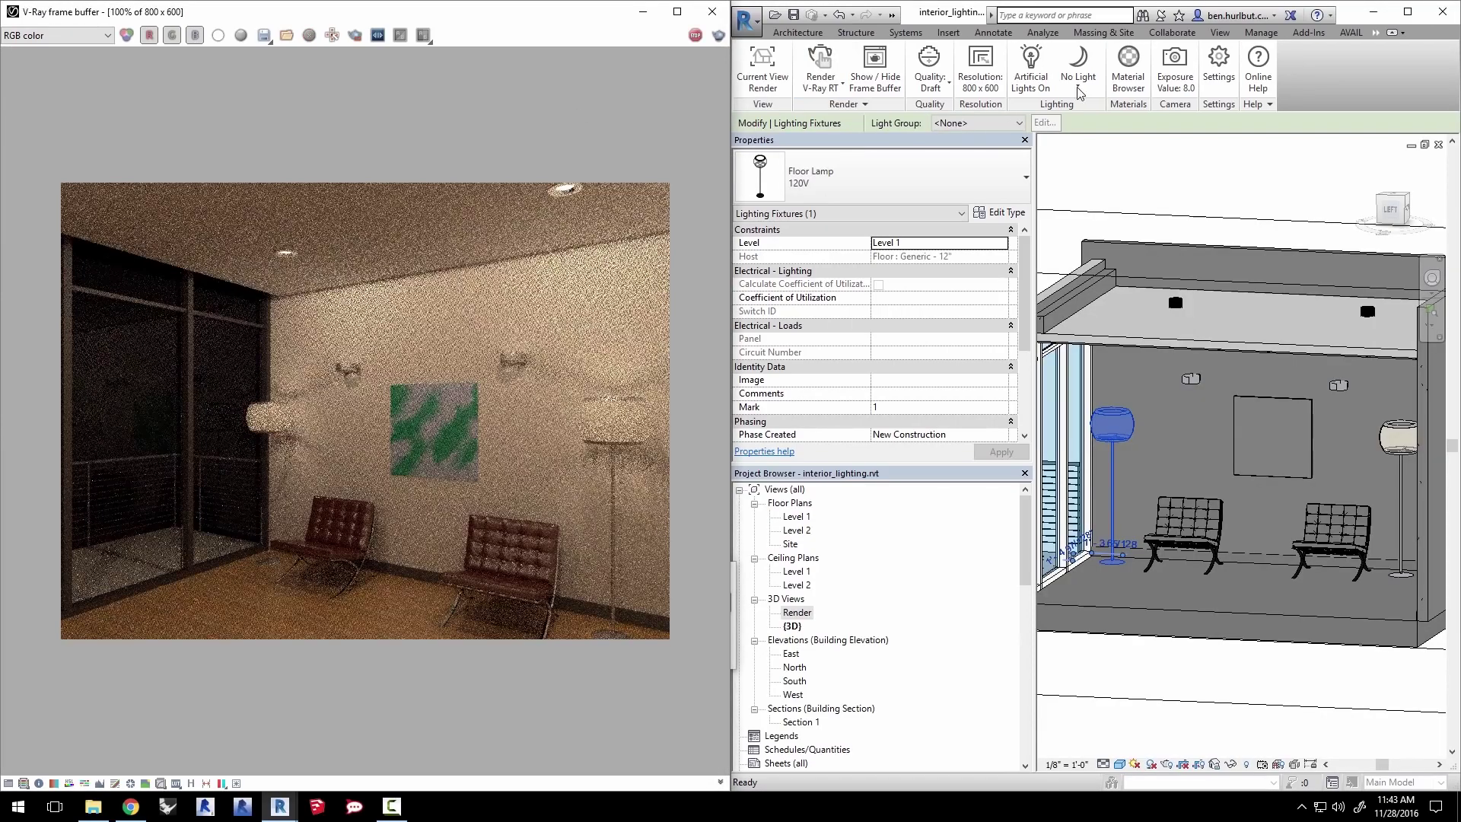
# Switch the environment lighting to the HDR dome light with intensity .025.
pyautogui.click(1081, 89)
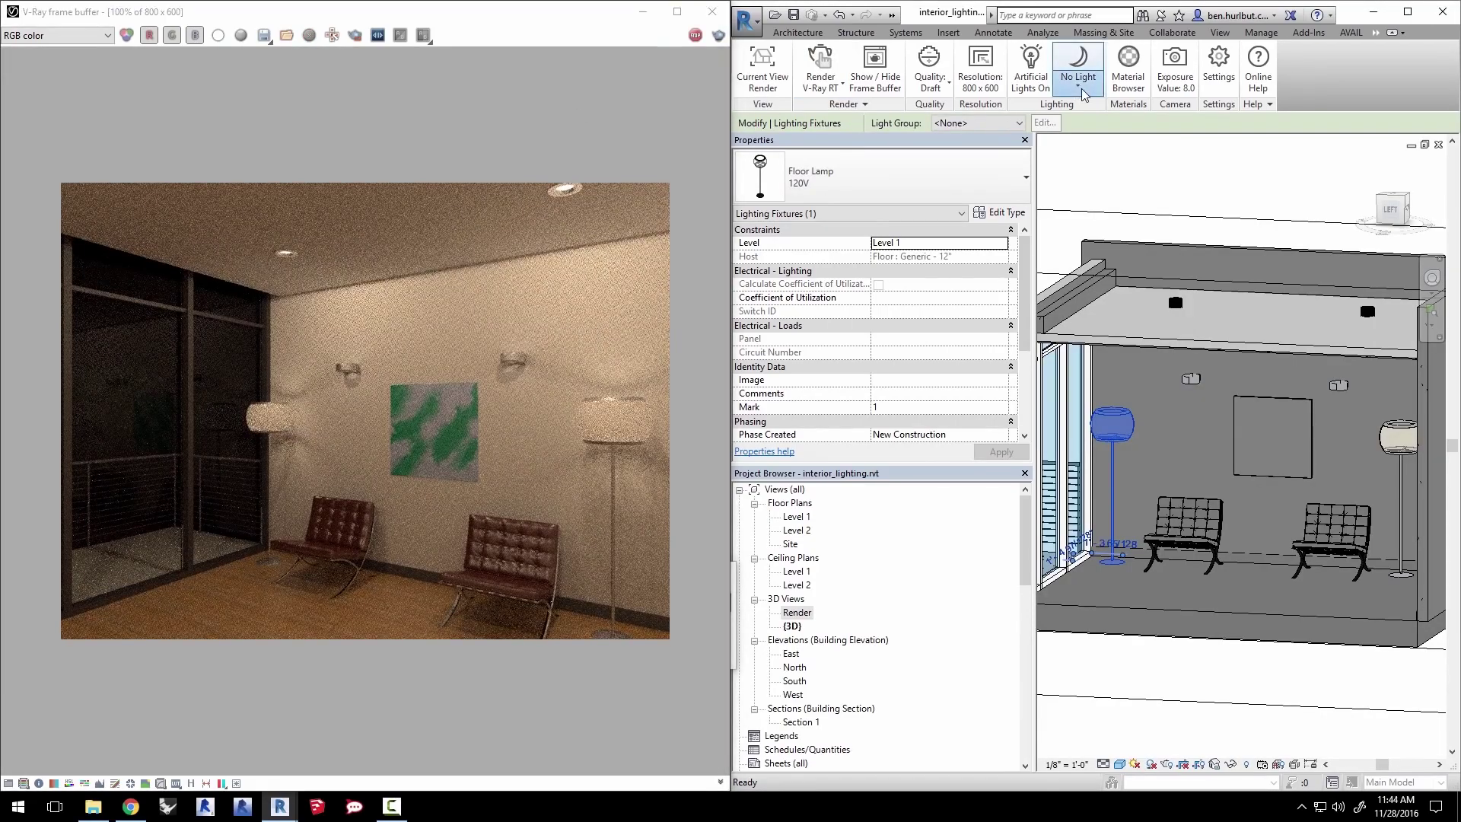
pyautogui.click(1080, 88)
pyautogui.click(1069, 150)
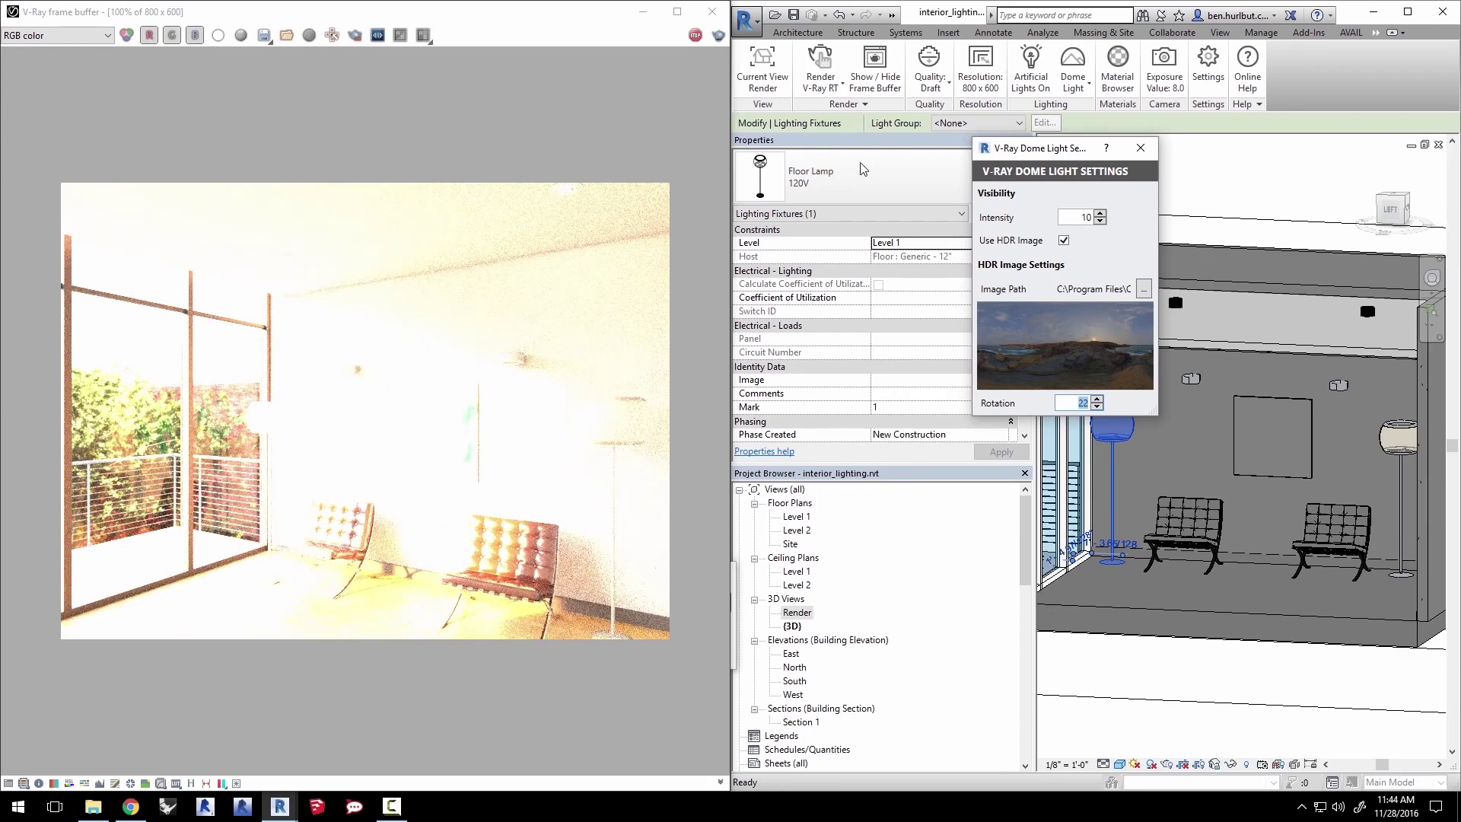
pyautogui.doubleClick(1085, 218)
pyautogui.write('.1')
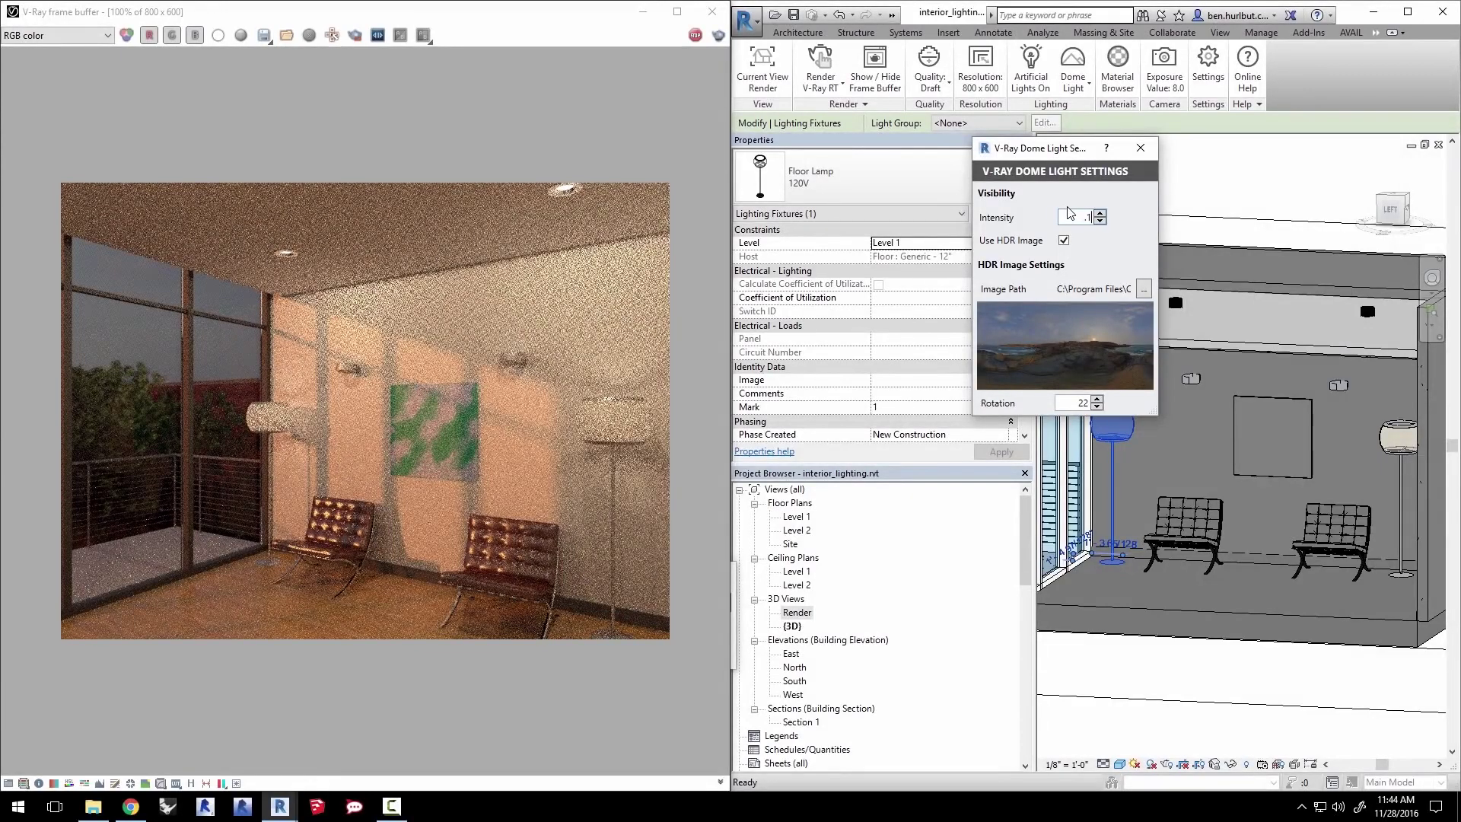
pyautogui.press('BackSpace')
pyautogui.write('02')
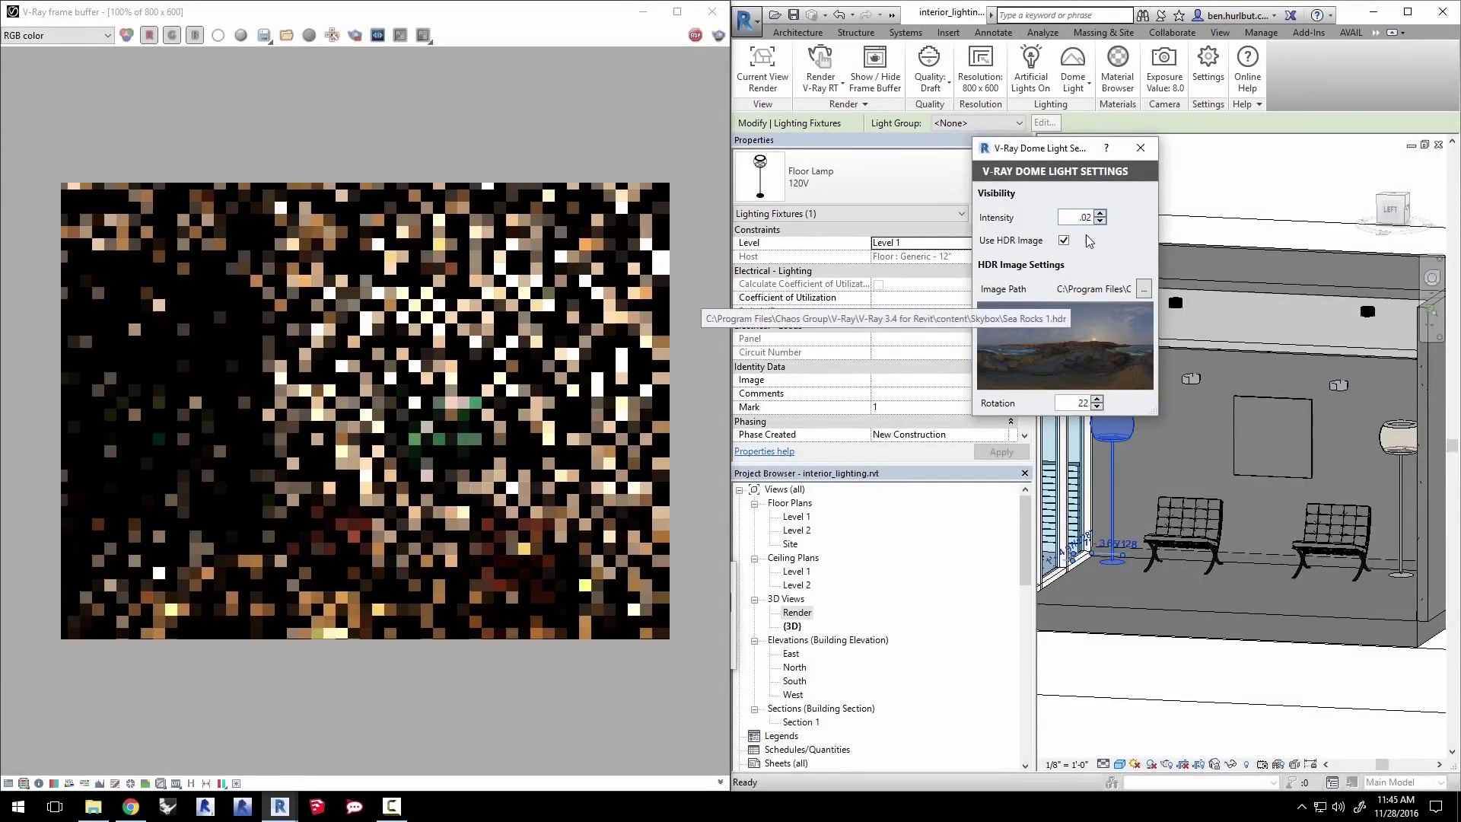
pyautogui.write('5')
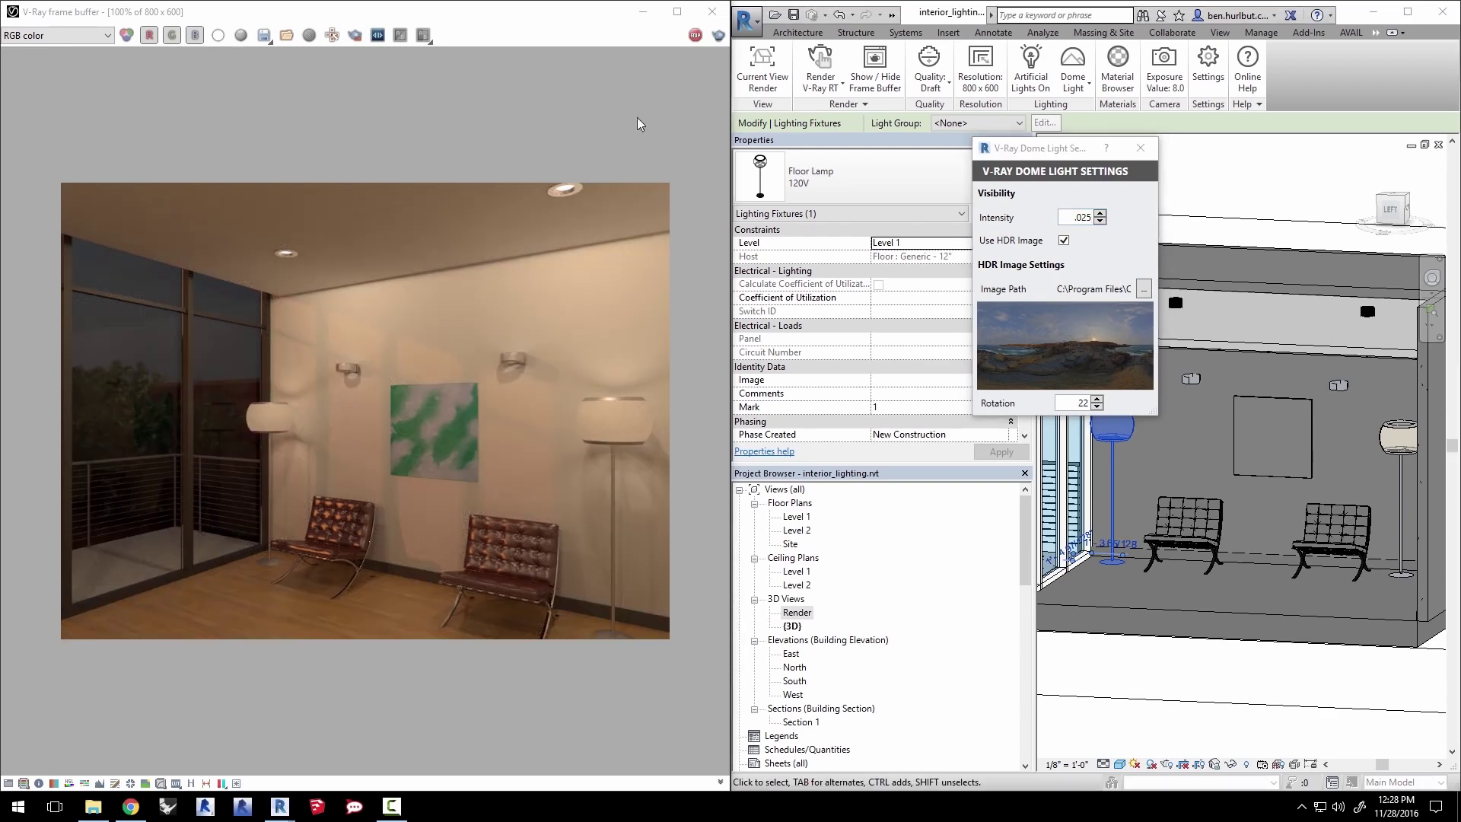
# Stop the interactive render and set render quality to High.
pyautogui.click(695, 35)
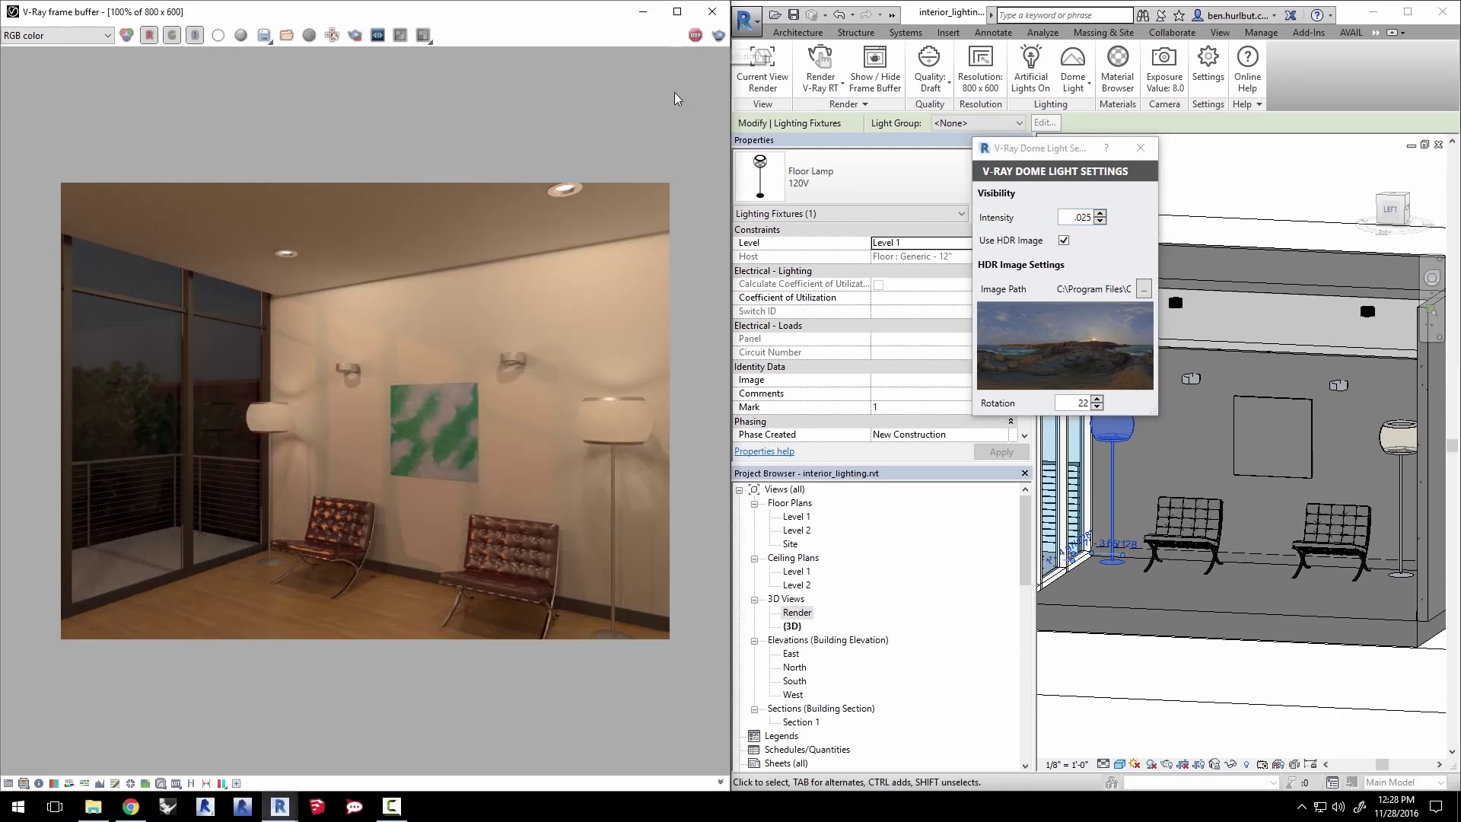
pyautogui.click(930, 85)
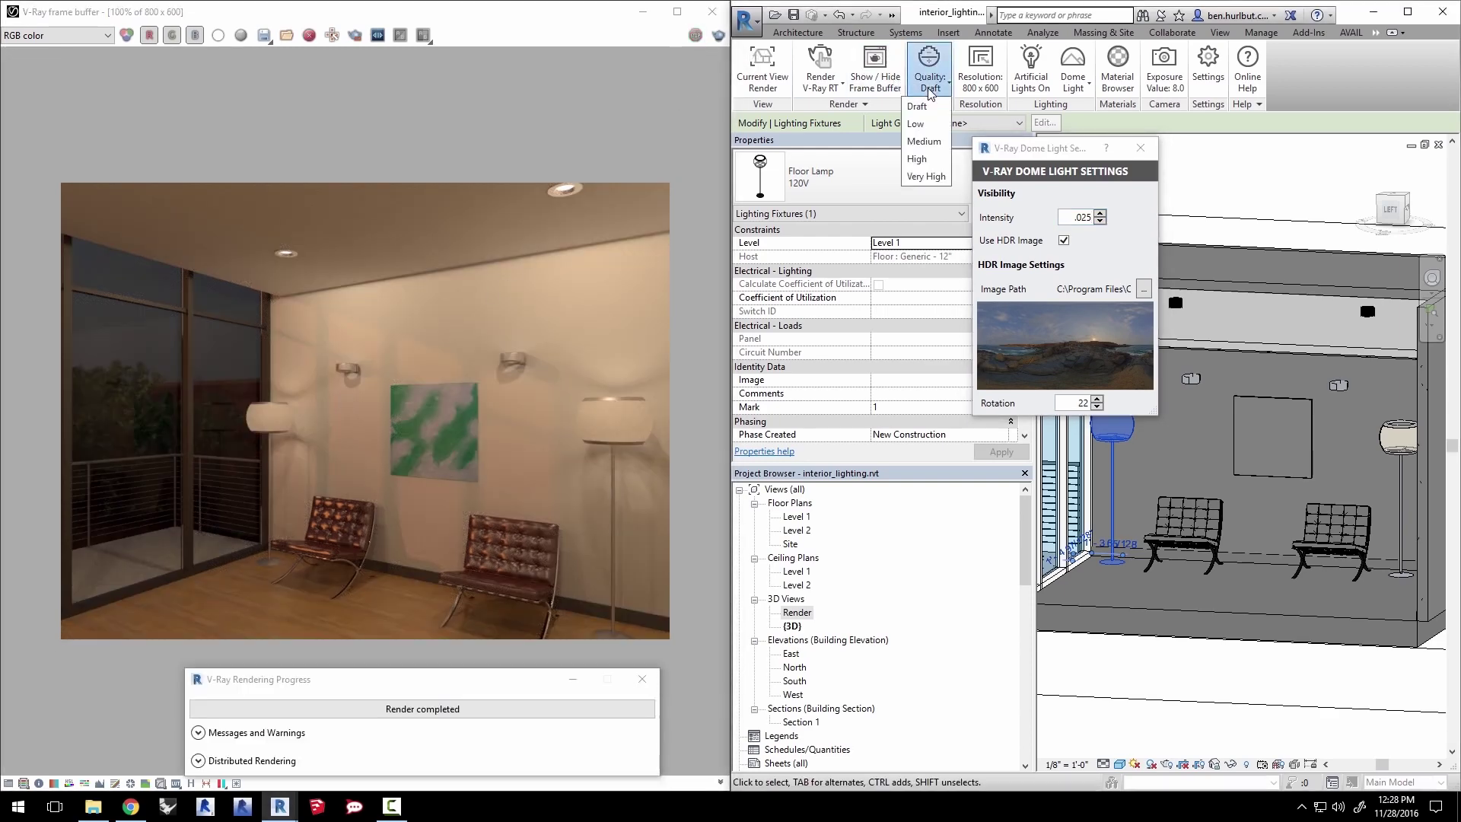
pyautogui.click(928, 161)
# Set the output resolution to the 1152 x 864 preset and close the dome light settings.
pyautogui.click(982, 73)
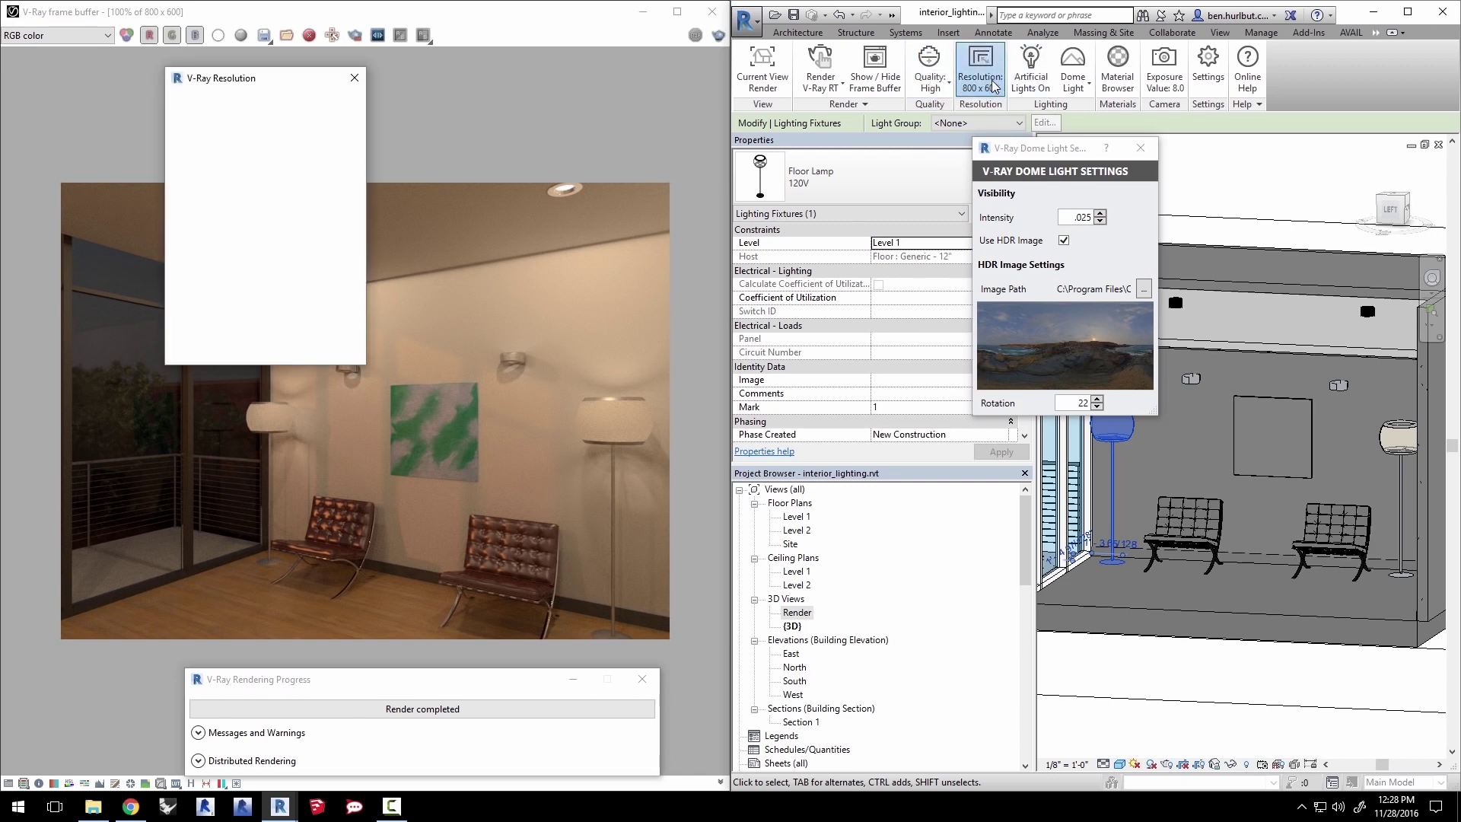
pyautogui.click(354, 145)
pyautogui.scroll(3, 355, 182)
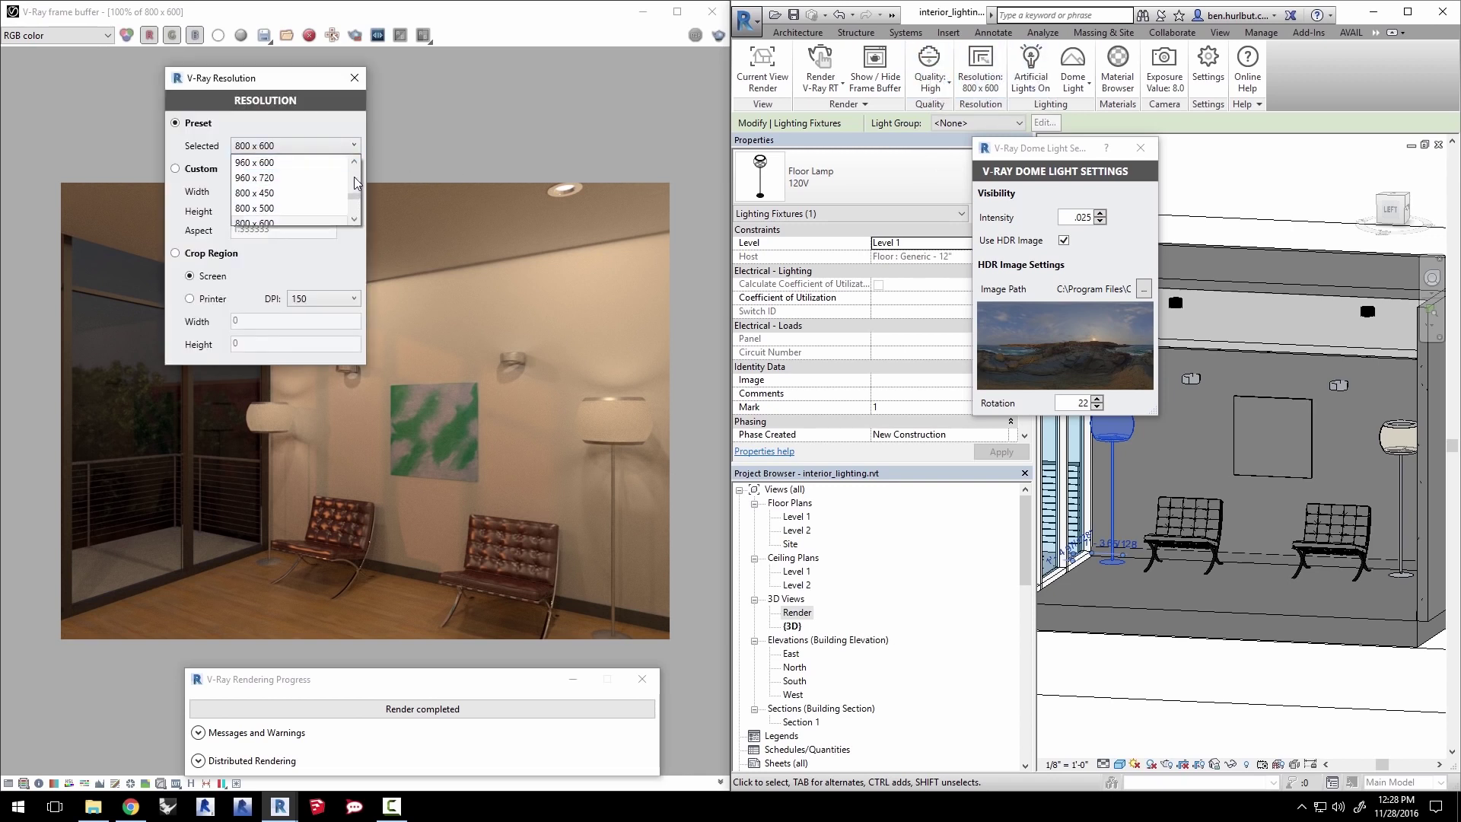
pyautogui.click(301, 207)
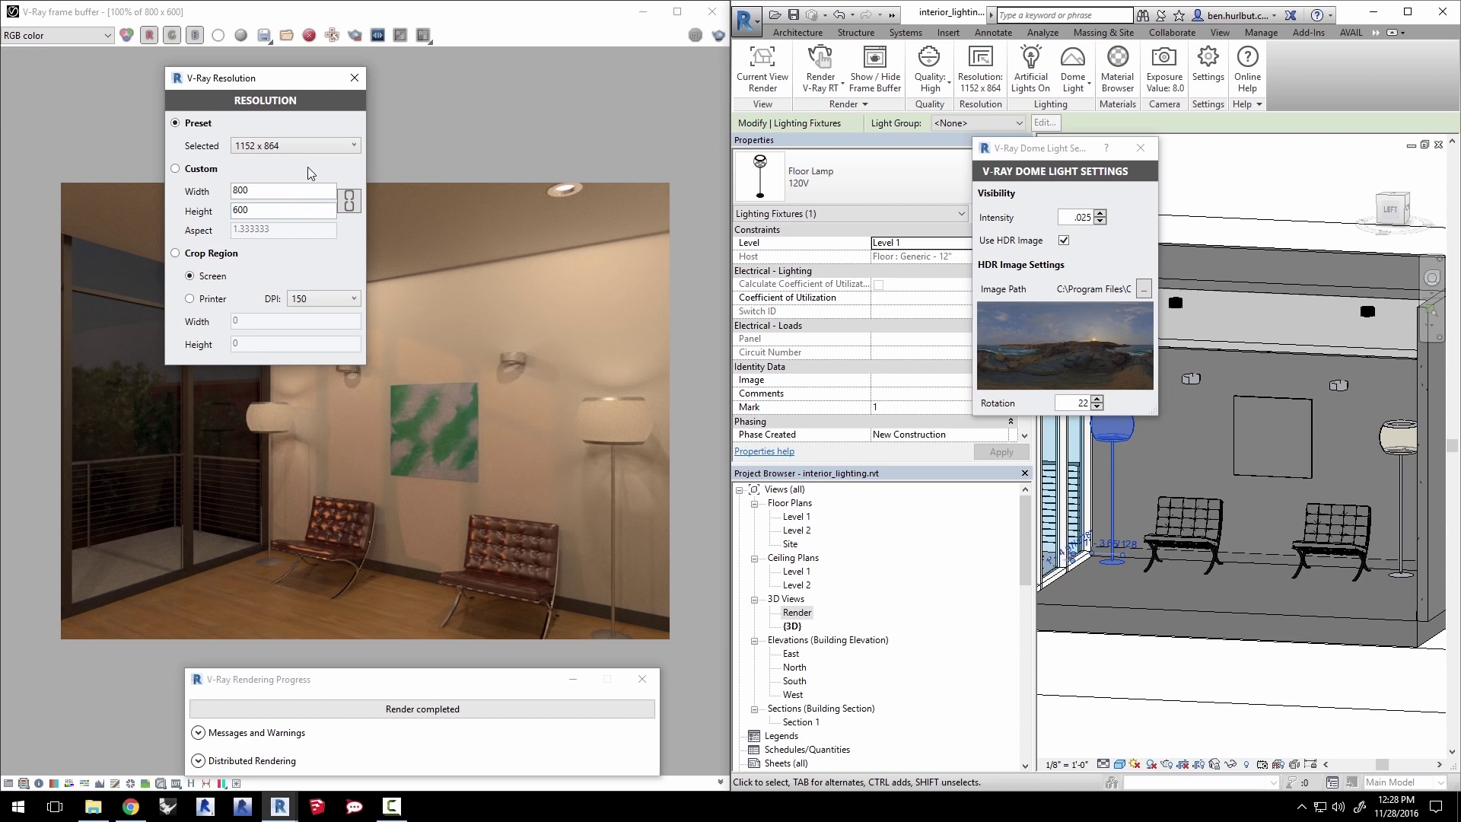
pyautogui.click(355, 77)
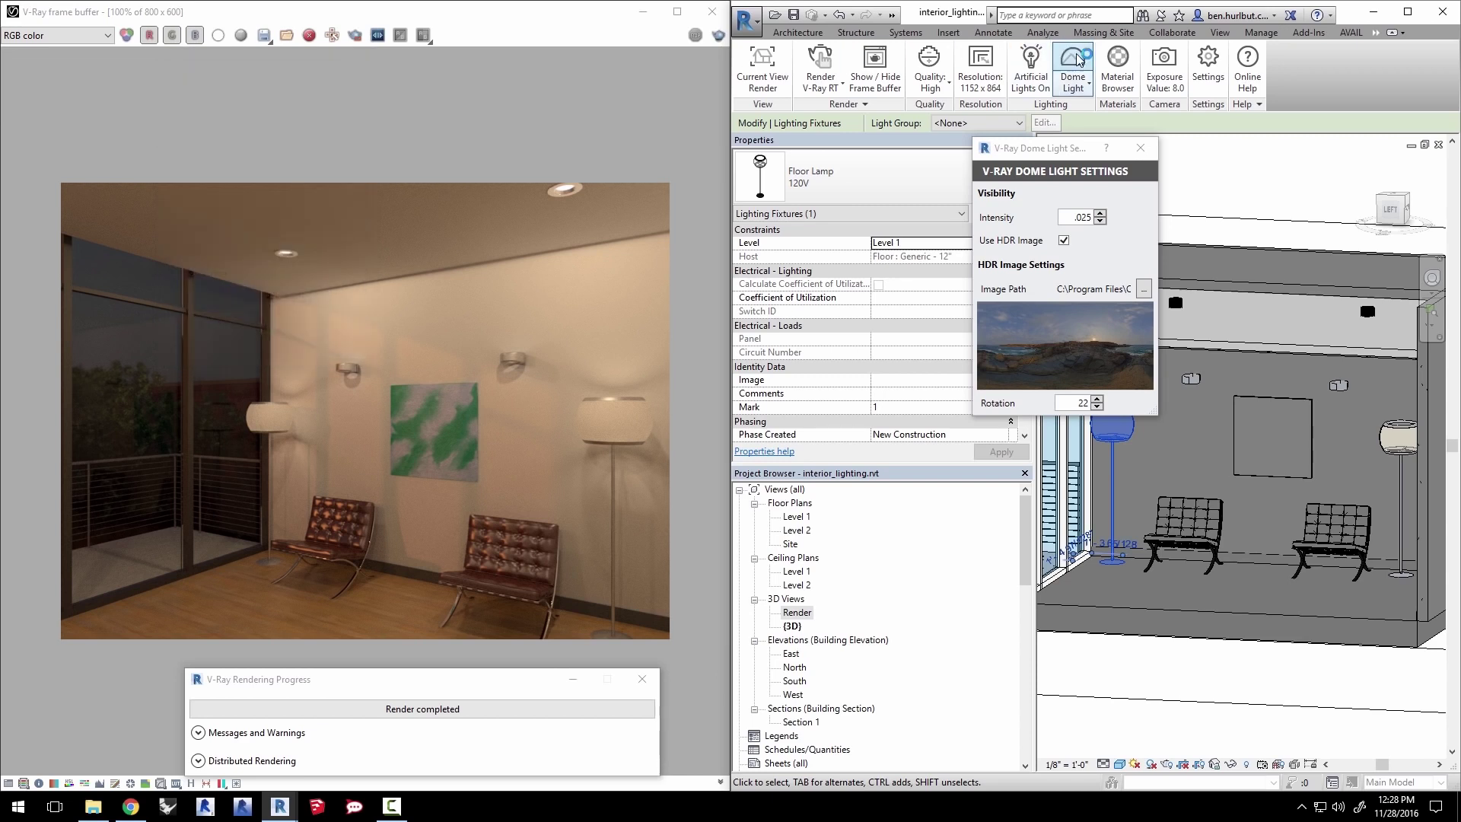
pyautogui.click(1140, 148)
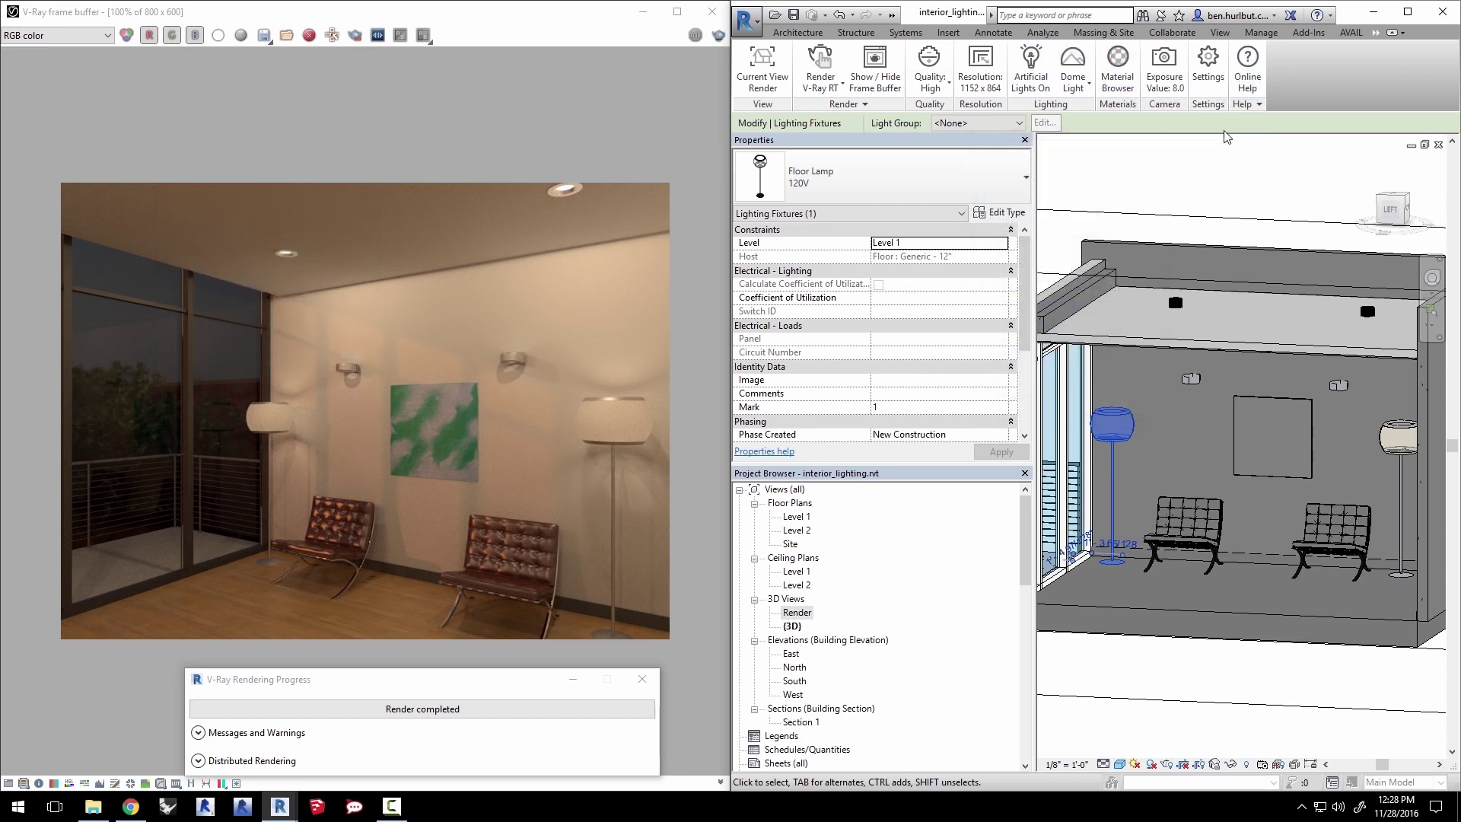
# Start the full production V-Ray render and maximize the frame buffer window.
pyautogui.click(821, 84)
pyautogui.click(806, 113)
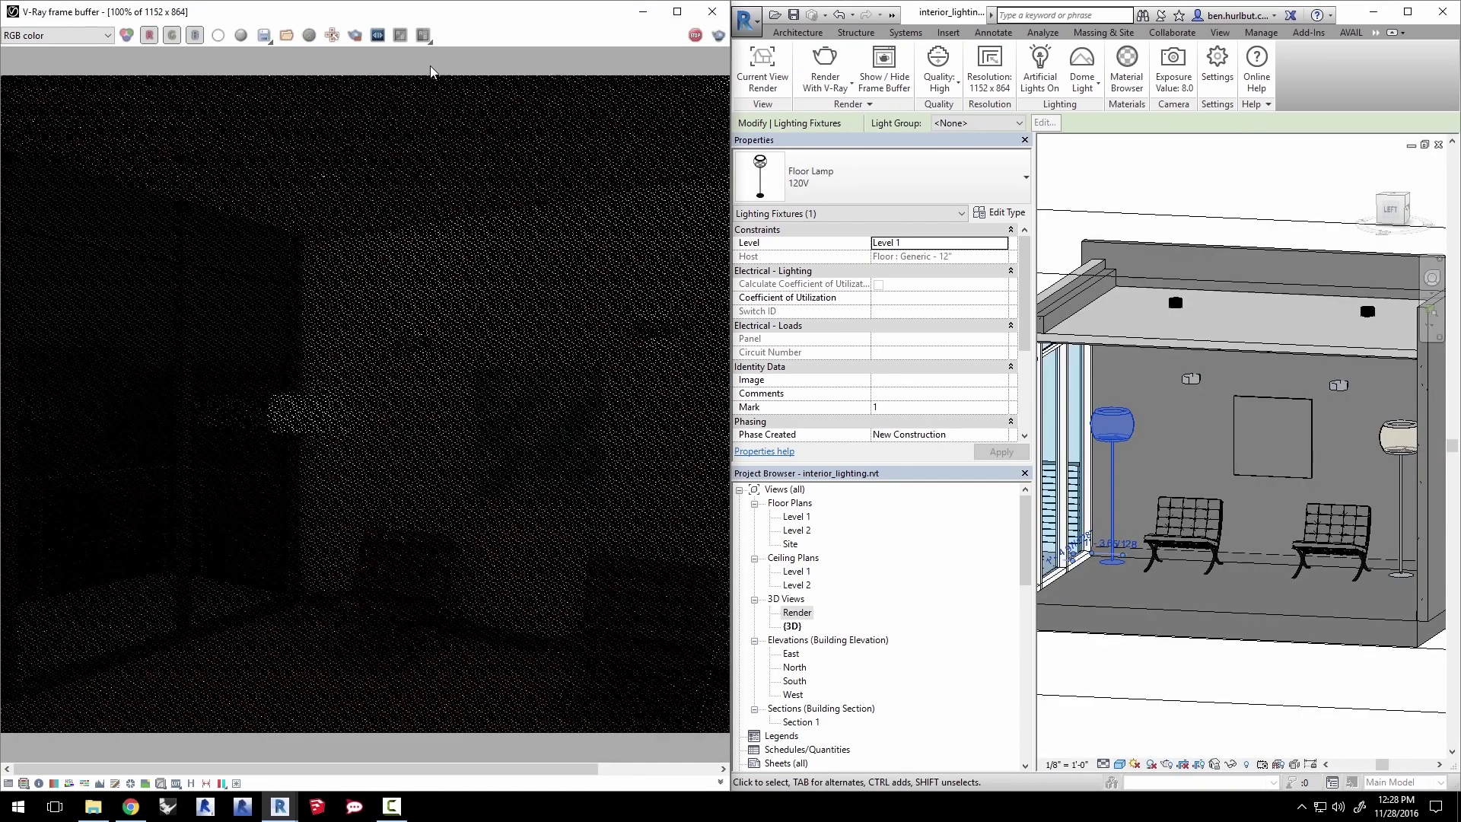
pyautogui.moveTo(365, 11); pyautogui.dragTo(470, 106)
pyautogui.doubleClick(469, 106)
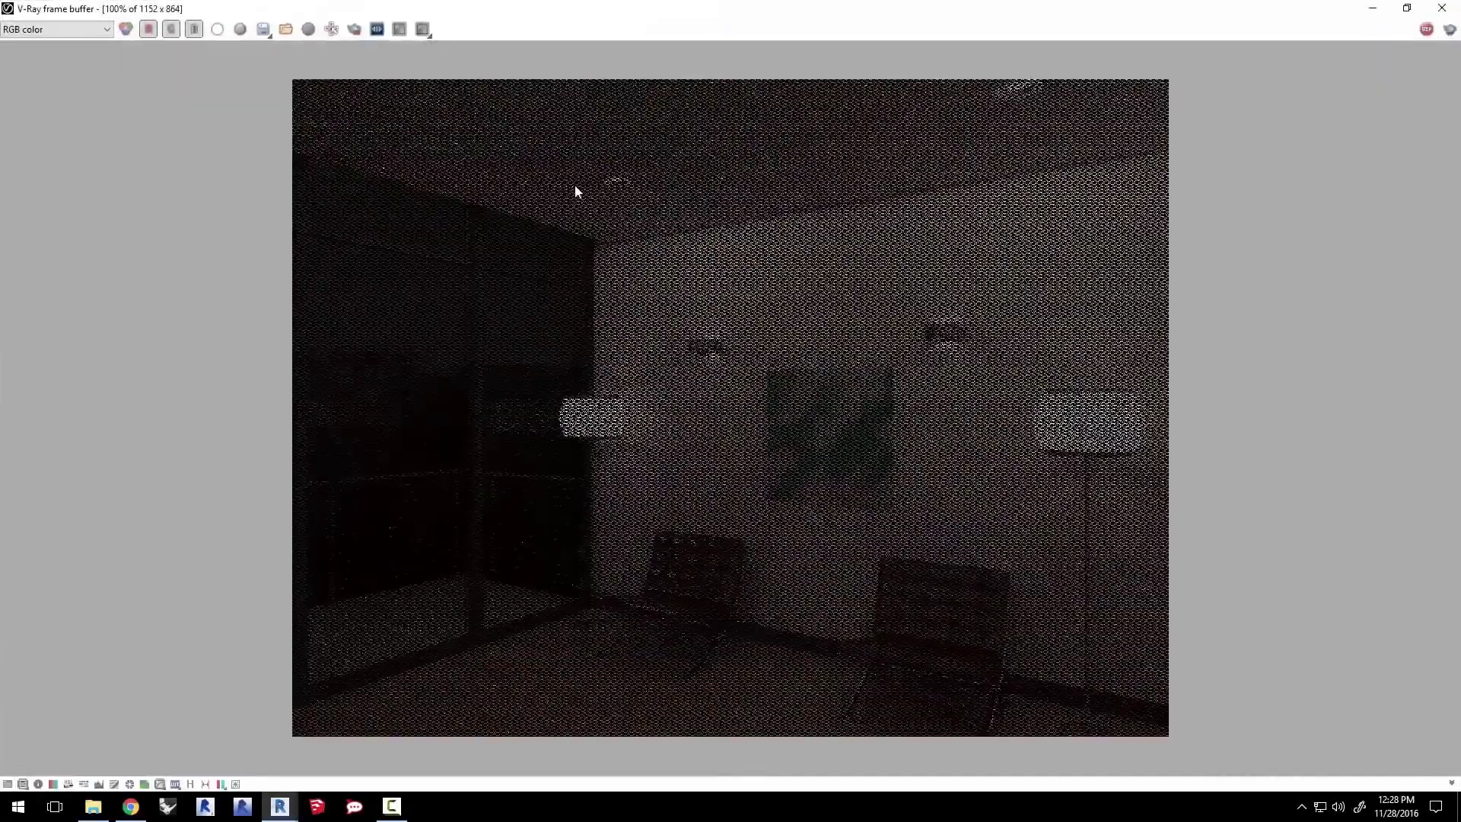